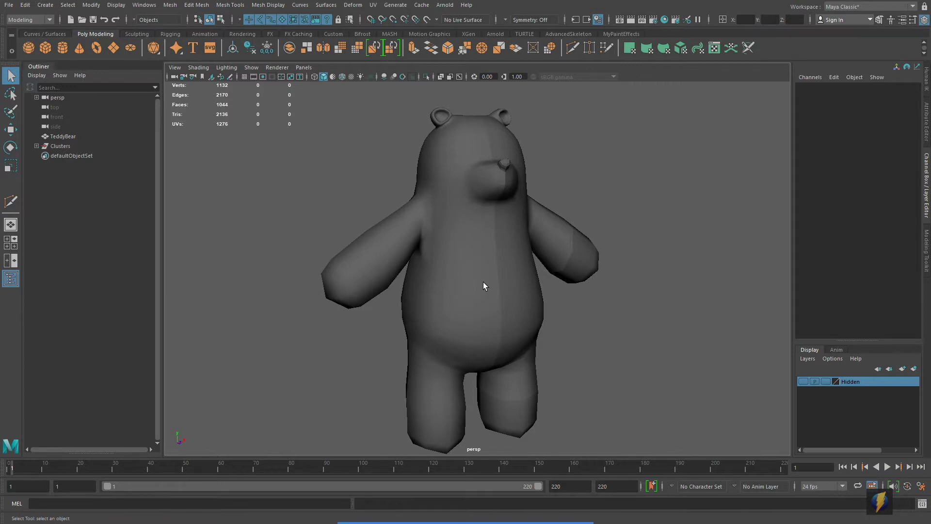
- Examine the teddy bear model's overall shape from the front and both sides
left_click_drag(488, 244, 582, 241, "alt")
right_click_drag(533, 217, 541, 225, "alt")
left_click_drag(541, 225, 575, 240, "alt")
right_click_drag(575, 240, 450, 279, "alt")
left_click_drag(450, 280, 302, 266, "alt")
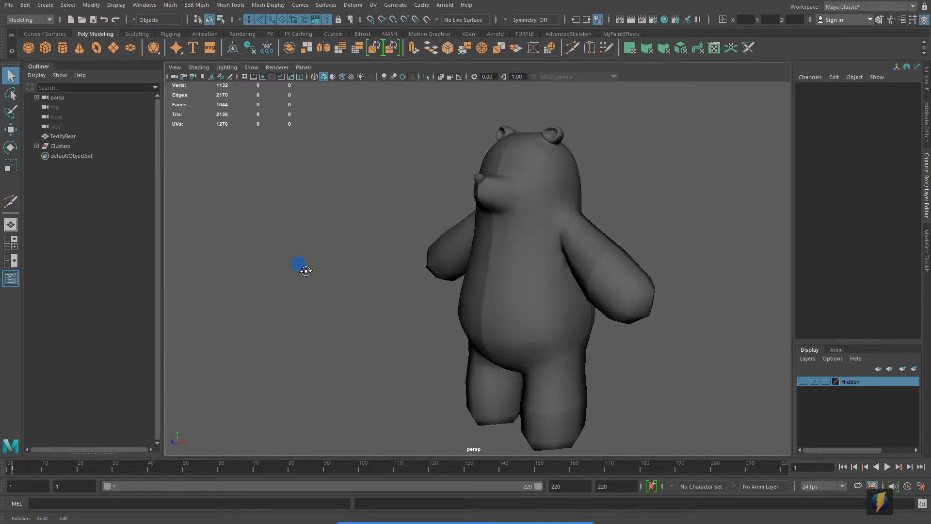
left_click_drag(551, 262, 196, 273, "alt")
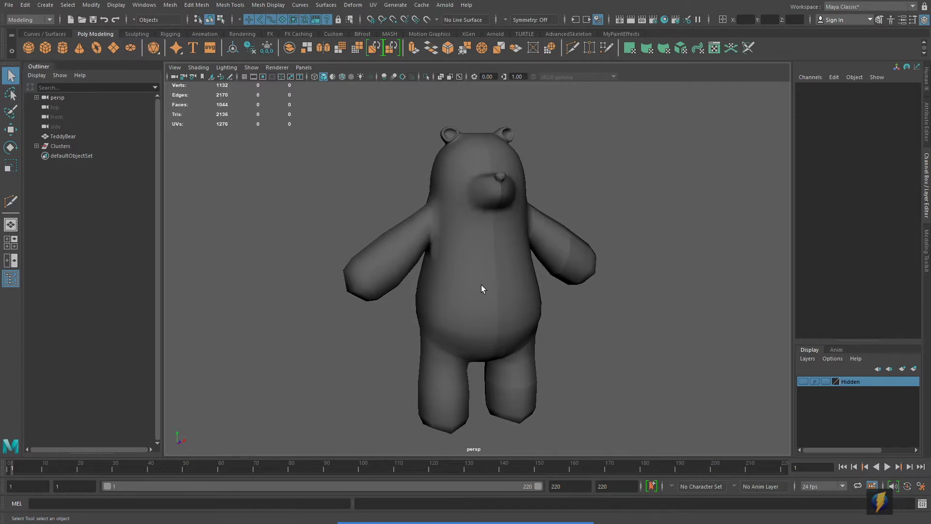
left_click_drag(601, 268, 625, 254, "alt")
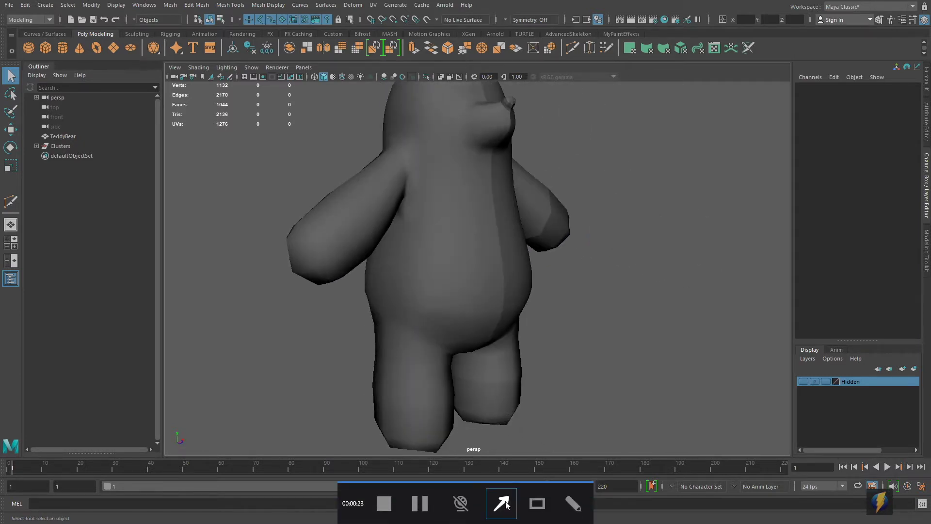
- Inspect the bear's body and the head surface around the muzzle up close, including from the side
mouse_move(694, 305)
left_mouse_down()
mouse_move(578, 306)
mouse_move(497, 183)
mouse_move(495, 163)
mouse_move(500, 298)
mouse_move(651, 343)
mouse_move(490, 394)
mouse_move(453, 374)
mouse_move(525, 377)
mouse_move(613, 208)
mouse_move(555, 198)
mouse_move(537, 235)
mouse_move(624, 208)
mouse_move(629, 194)
left_mouse_up()
left_click_drag(537, 192, 540, 301, "alt")
right_click_drag(540, 304, 499, 220, "alt")
mouse_move(499, 220)
left_mouse_down("alt")
mouse_move(494, 308)
mouse_move(522, 313)
mouse_move(529, 303)
left_mouse_up("alt")
left_click(502, 504)
mouse_move(635, 119)
left_mouse_down()
mouse_move(510, 197)
mouse_move(450, 220)
mouse_move(477, 234)
mouse_move(492, 212)
mouse_move(435, 208)
mouse_move(450, 240)
mouse_move(511, 235)
left_mouse_up()
mouse_move(690, 233)
left_mouse_down("alt")
mouse_move(550, 246)
mouse_move(657, 241)
mouse_move(569, 242)
mouse_move(677, 235)
mouse_move(676, 208)
mouse_move(679, 256)
mouse_move(672, 212)
mouse_move(677, 251)
mouse_move(626, 222)
mouse_move(606, 230)
mouse_move(647, 247)
mouse_move(685, 224)
left_mouse_up("alt")
mouse_move(500, 514)
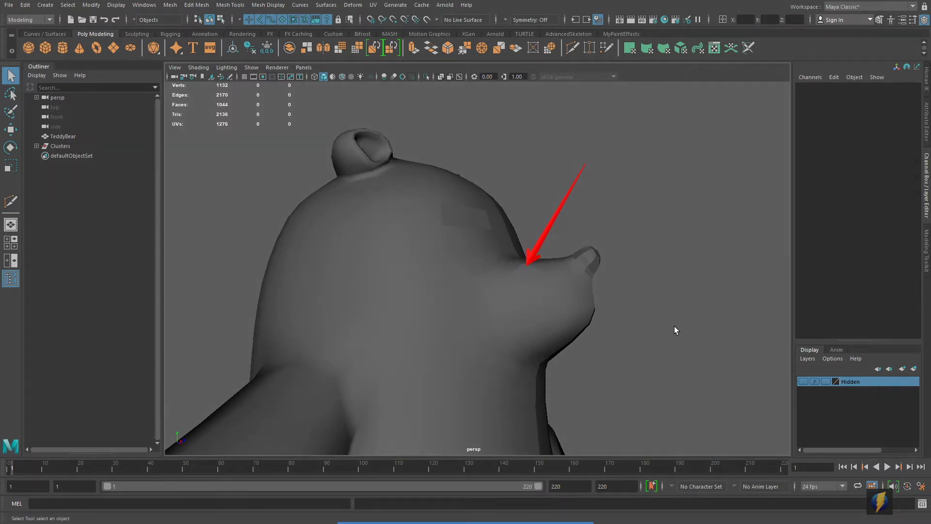
left_click_drag(626, 330, 483, 384, "alt")
middle_click_drag(550, 361, 527, 254, "alt")
right_click_drag(616, 274, 546, 274, "alt")
left_click_drag(540, 271, 551, 263, "alt")
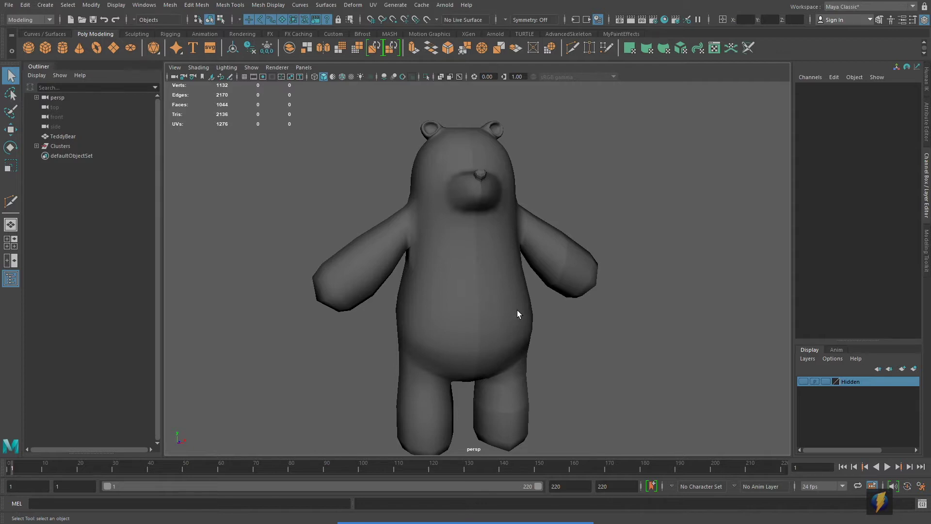
- Select the teddy bear mesh and compare its unsmoothed display with smooth mesh preview, ending in smooth preview
left_click_drag(517, 310, 619, 340)
mouse_move(643, 375)
left_mouse_down("alt")
mouse_move(619, 371)
mouse_move(634, 371)
left_mouse_up("alt")
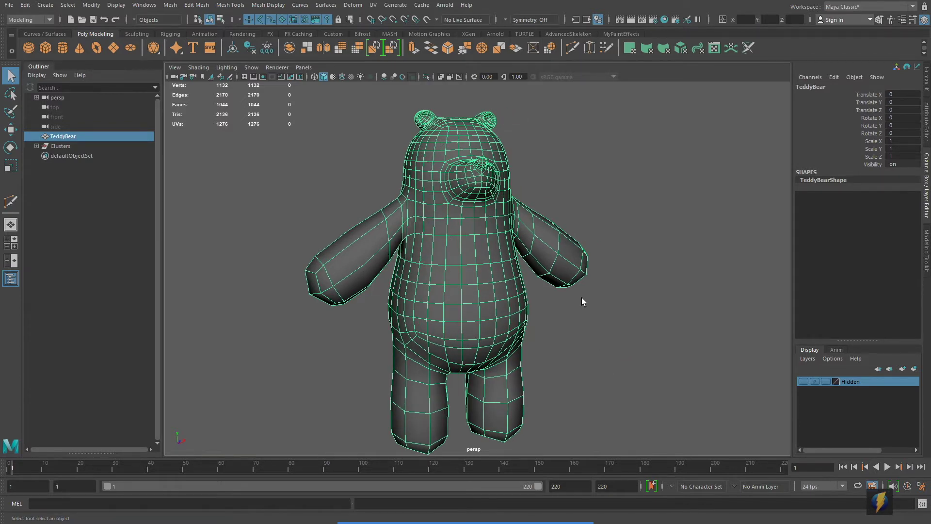
key("3")
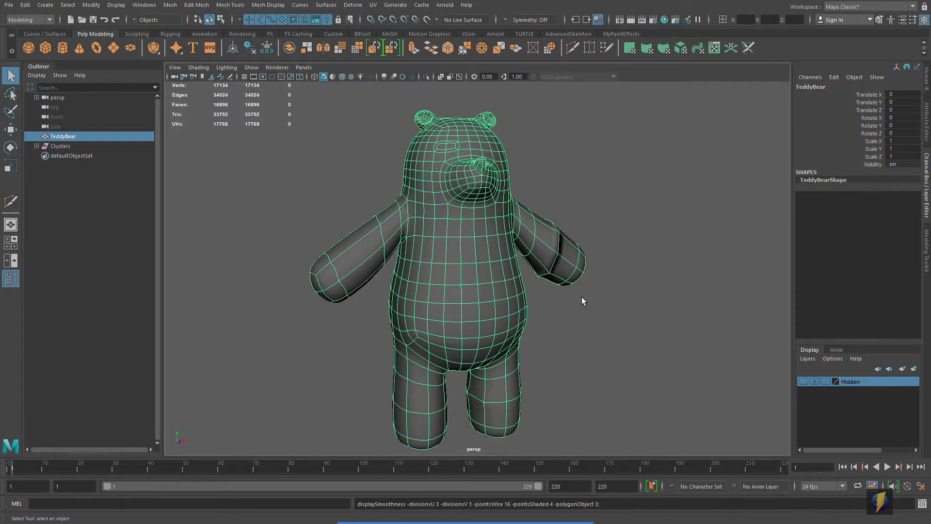
key("1")
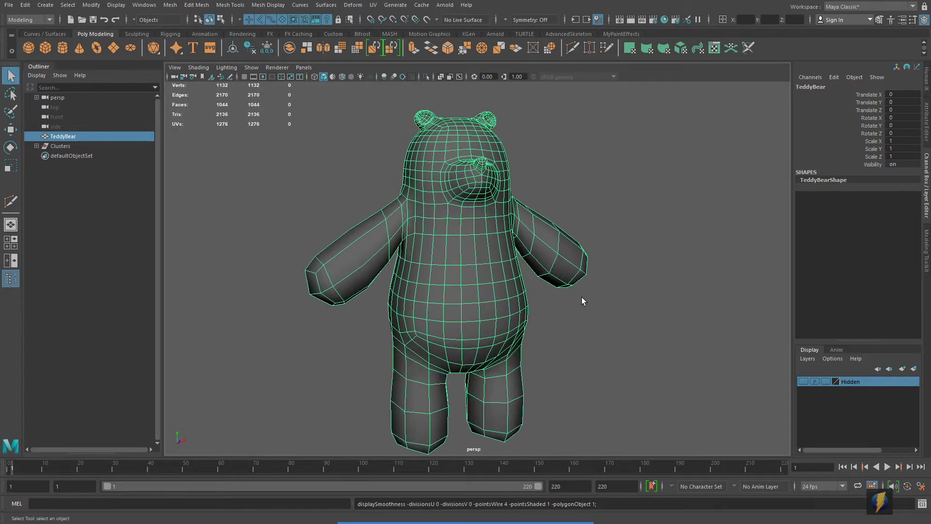
key("3")
- Inspect the smoothed mesh for problem areas on the bear's left forearm and around the eye
left_click_drag(610, 306, 605, 282, "alt")
middle_click_drag(580, 300, 547, 323, "alt")
right_click_drag(551, 322, 790, 296, "alt")
left_click_drag(659, 324, 568, 308, "alt")
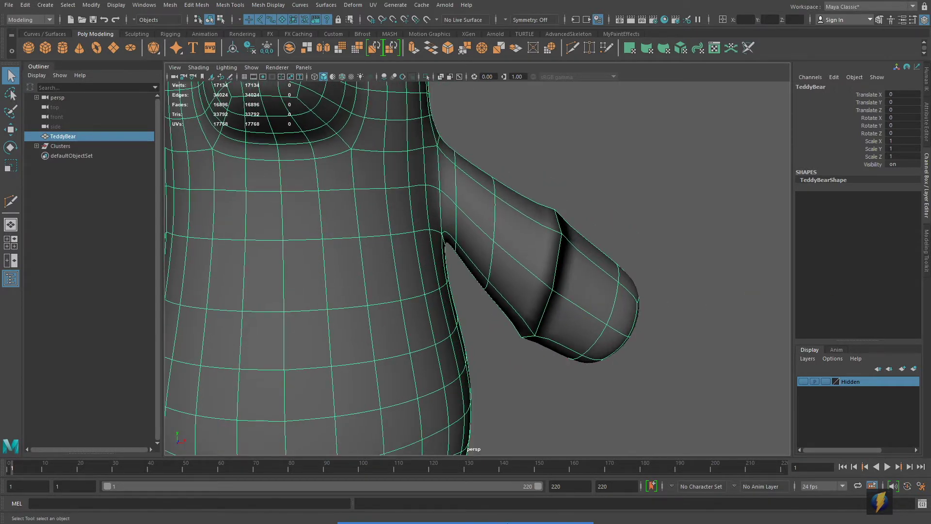
left_click_drag(666, 127, 572, 227)
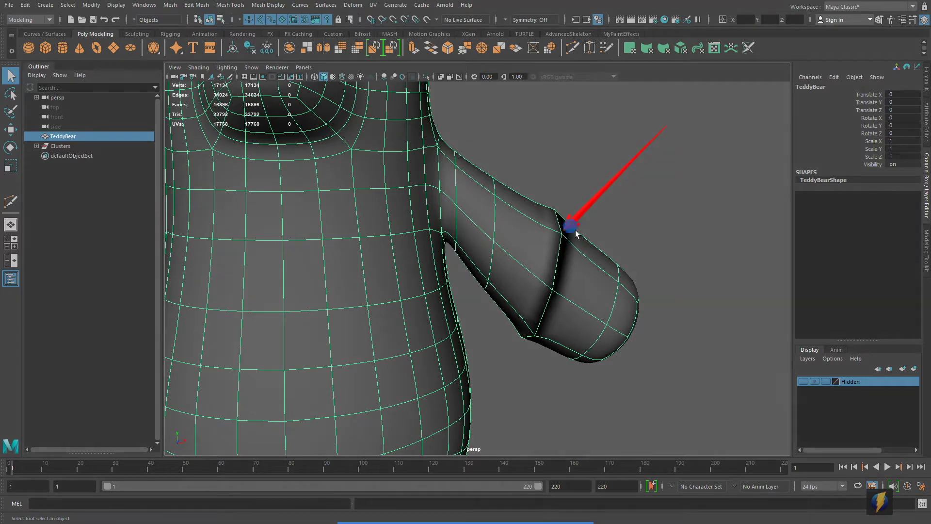
middle_click_drag(412, 146, 555, 352, "alt")
left_click_drag(468, 311, 549, 315, "alt")
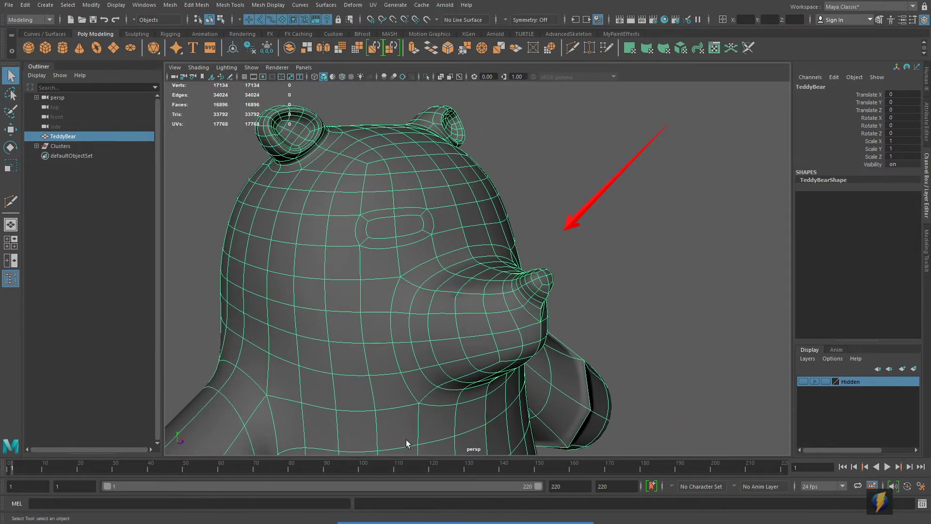
left_click(500, 505)
mouse_move(556, 142)
left_mouse_down()
mouse_move(435, 210)
mouse_move(407, 216)
mouse_move(413, 233)
mouse_move(384, 241)
mouse_move(400, 208)
mouse_move(436, 218)
mouse_move(400, 245)
left_mouse_up()
- Inspect the edge flow along the bear's right arm in smooth preview
middle_click_drag(540, 322, 532, 55, "alt")
right_click_drag(543, 224, 452, 243, "alt")
left_click_drag(485, 250, 440, 267, "alt")
middle_click_drag(473, 274, 561, 307, "alt")
scroll(562, 308, "up", 6)
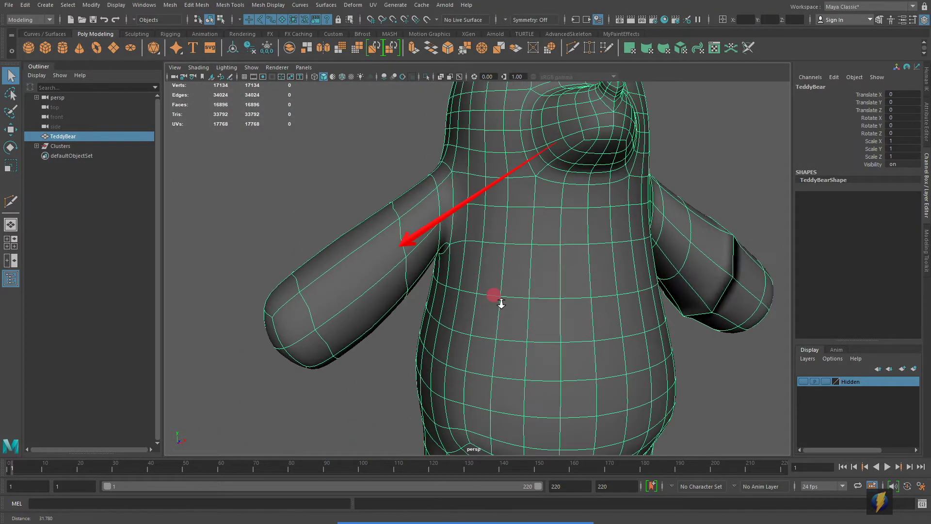
key("Escape")
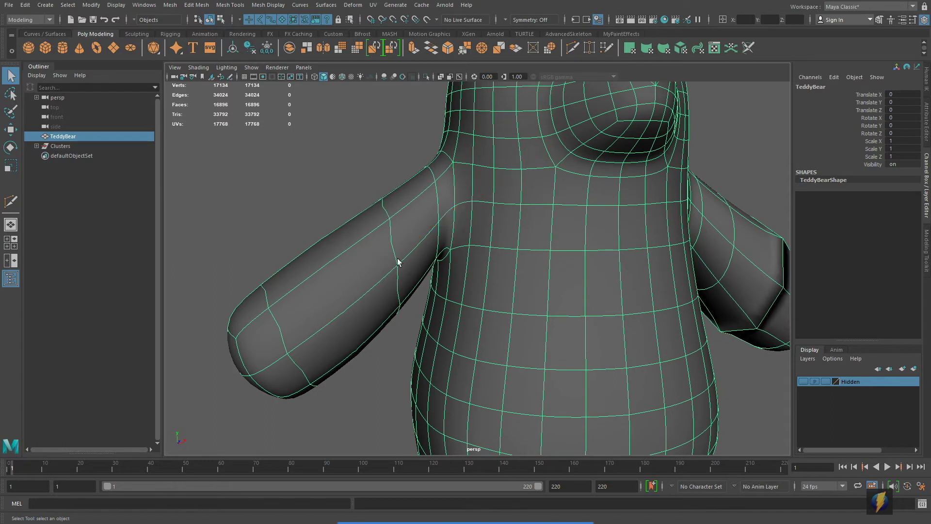
left_click(502, 504)
mouse_move(391, 419)
left_mouse_down()
mouse_move(396, 304)
mouse_move(387, 221)
mouse_move(390, 250)
mouse_move(377, 217)
mouse_move(279, 286)
mouse_move(393, 248)
mouse_move(391, 223)
mouse_move(380, 315)
mouse_move(335, 400)
left_mouse_up()
- Examine the smoothed legs, especially the left knee, and the whole bear
middle_click_drag(468, 348, 455, 252, "alt")
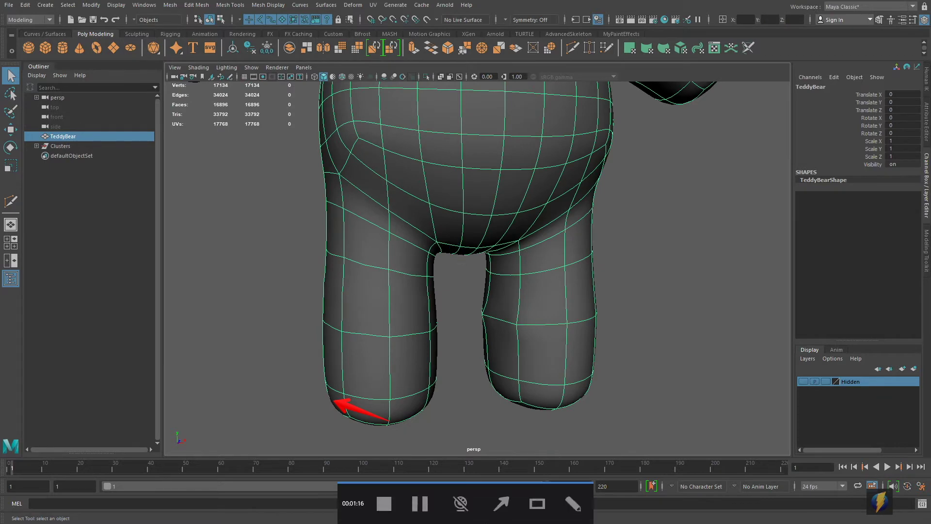
left_click(501, 504)
left_click_drag(702, 212, 491, 309)
right_click_drag(491, 309, 593, 305, "alt")
mouse_move(592, 306)
middle_mouse_down("alt")
mouse_move(587, 284)
mouse_move(596, 310)
middle_mouse_up("alt")
right_click_drag(682, 287, 311, 243, "alt")
middle_click_drag(334, 232, 367, 347, "alt")
right_click_drag(555, 247, 515, 251, "alt")
middle_click_drag(502, 250, 490, 265, "alt")
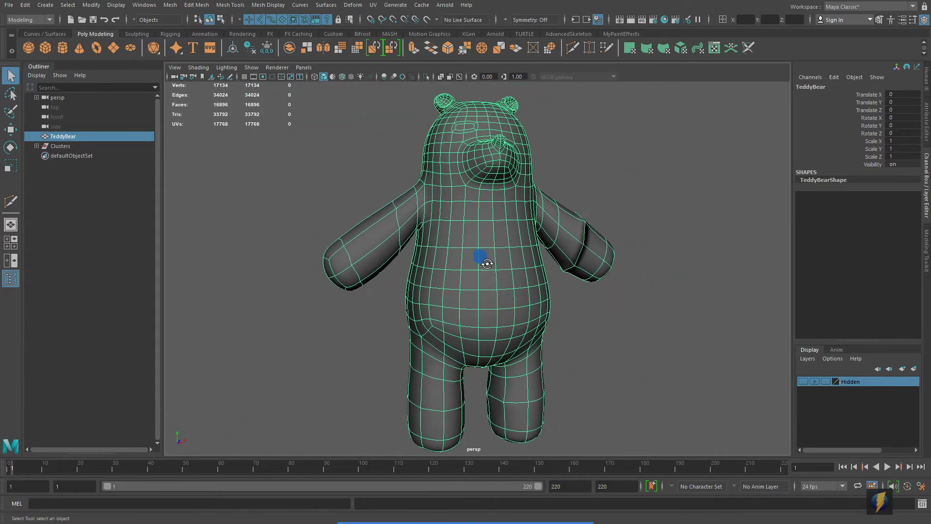
left_click_drag(488, 264, 492, 267, "alt")
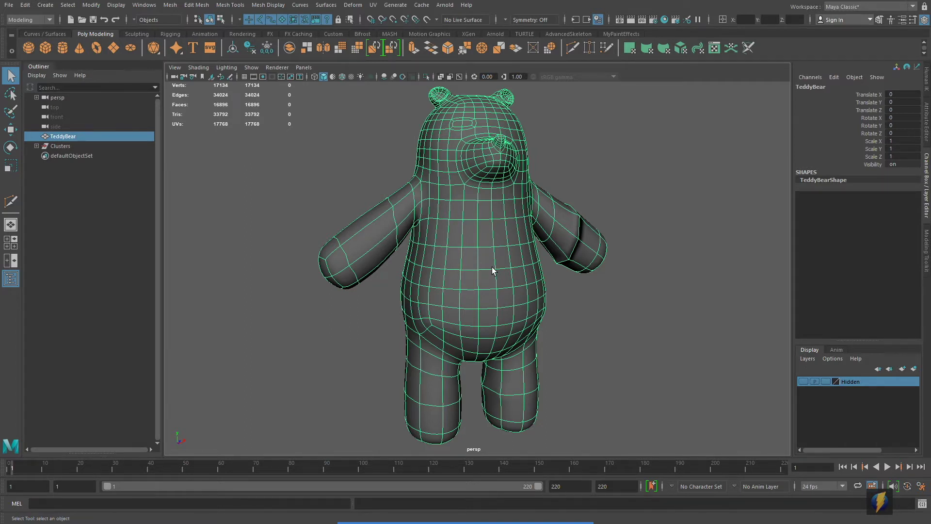
- Switch the bear repeatedly between unsmoothed display and smooth mesh preview, leaving it unsmoothed
key("1")
key("3")
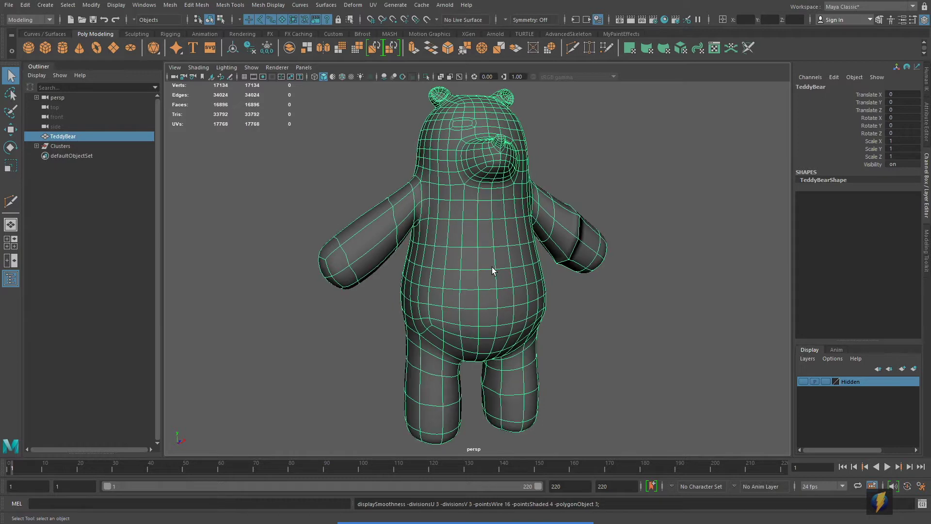
key("1")
key("3")
key("1")
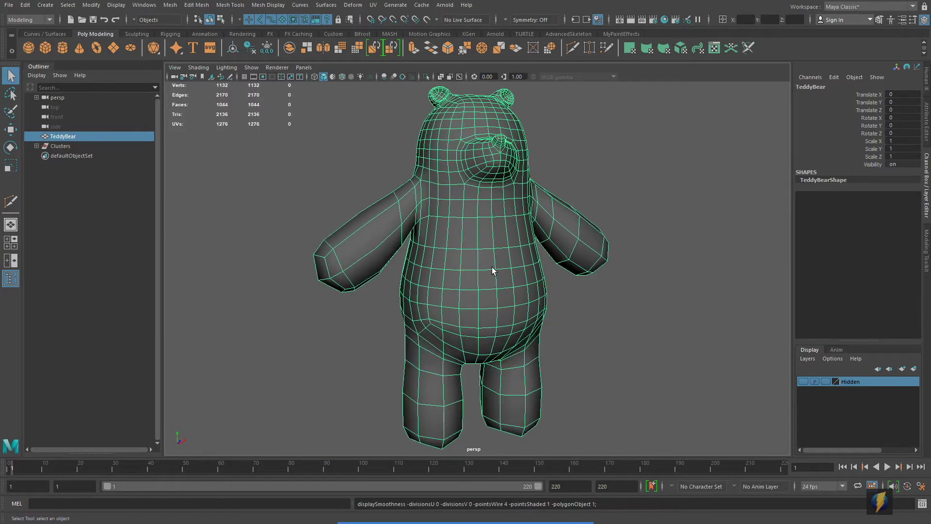
key("3")
key("1")
- Enable backface culling for the perspective viewport
left_click_drag(601, 288, 576, 240, "alt")
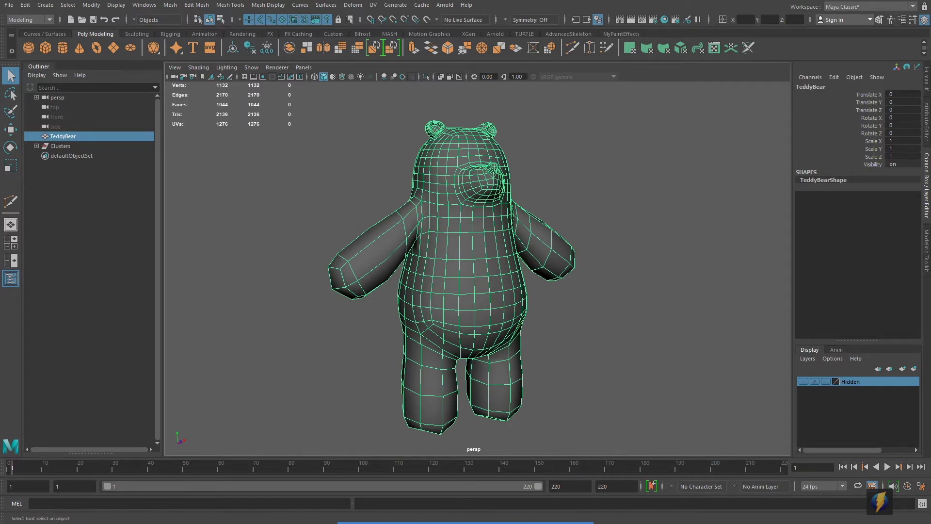
left_click_drag(220, 286, 202, 85)
left_click(199, 69)
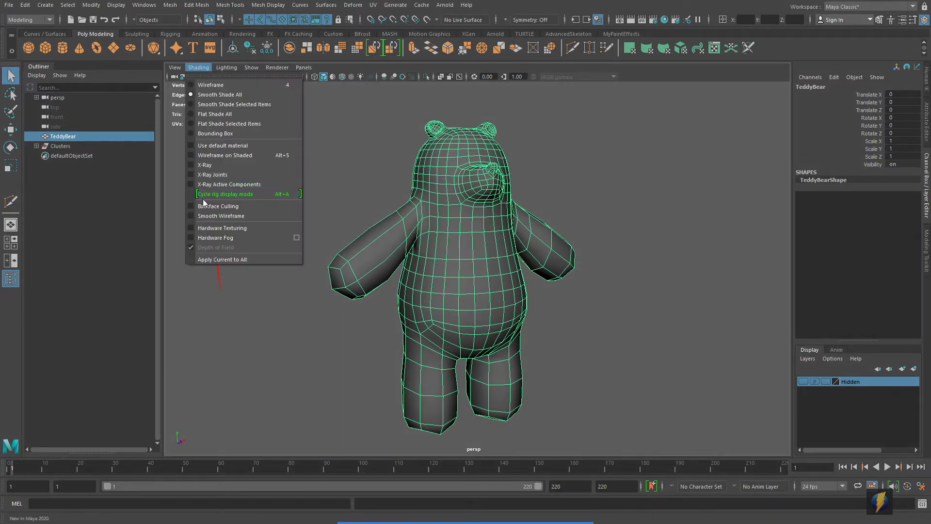
left_click(239, 207)
- Examine the bear's left forearm for faces with reversed normals, and check the rest of the body
mouse_move(589, 385)
left_mouse_down("alt")
mouse_move(618, 351)
mouse_move(523, 355)
left_mouse_up("alt")
right_click_drag(523, 354, 647, 340, "alt")
middle_click_drag(646, 340, 503, 374, "alt")
right_click_drag(502, 374, 590, 354, "alt")
middle_click_drag(591, 353, 594, 354, "alt")
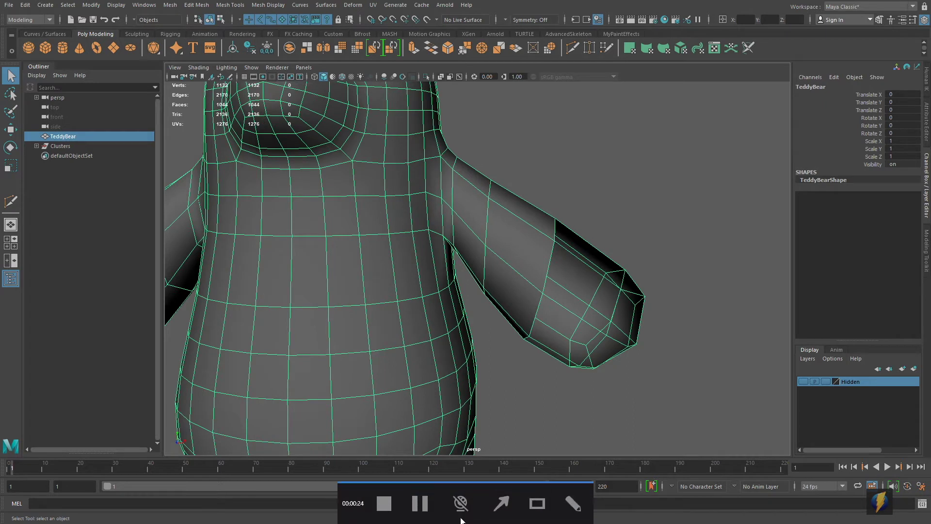
left_click(500, 508)
left_click_drag(688, 132, 605, 264)
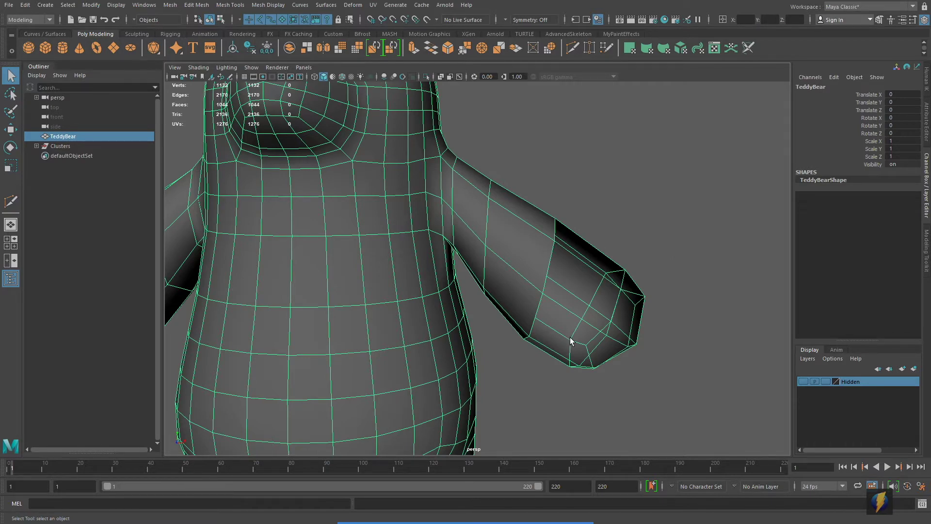
scroll(569, 340, "down", 10)
left_click_drag(561, 340, 571, 304, "alt")
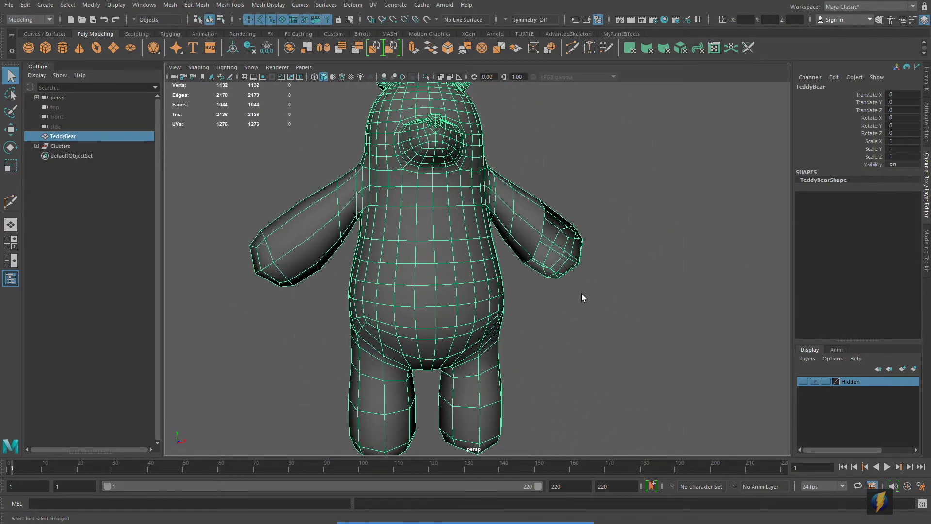
scroll(580, 296, "down", 3)
middle_click_drag(577, 297, 597, 297, "alt")
left_click_drag(583, 298, 588, 298, "alt")
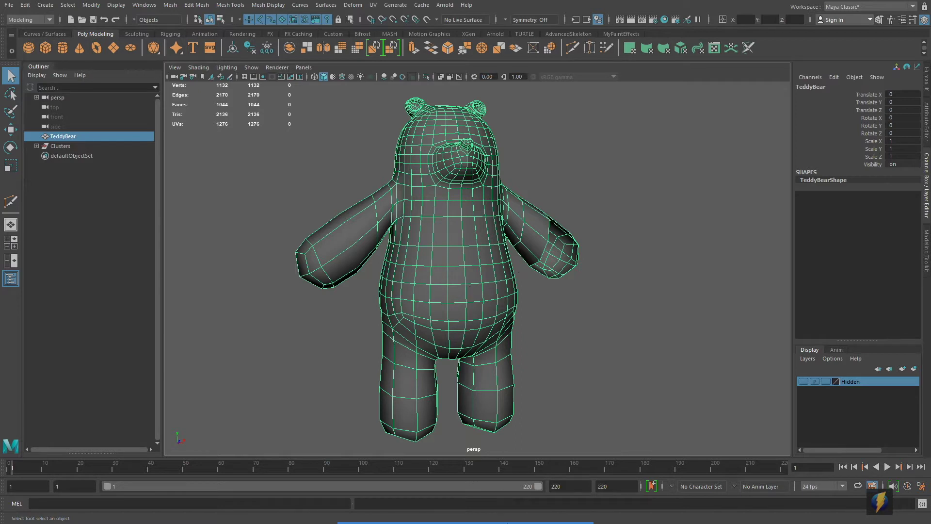
- Open the mesh Cleanup options for the bear and reset the settings to their defaults
mouse_move(508, 522)
mouse_move(272, 364)
left_mouse_down()
mouse_move(254, 279)
mouse_move(127, 9)
mouse_move(173, 10)
left_mouse_up()
left_click(174, 10)
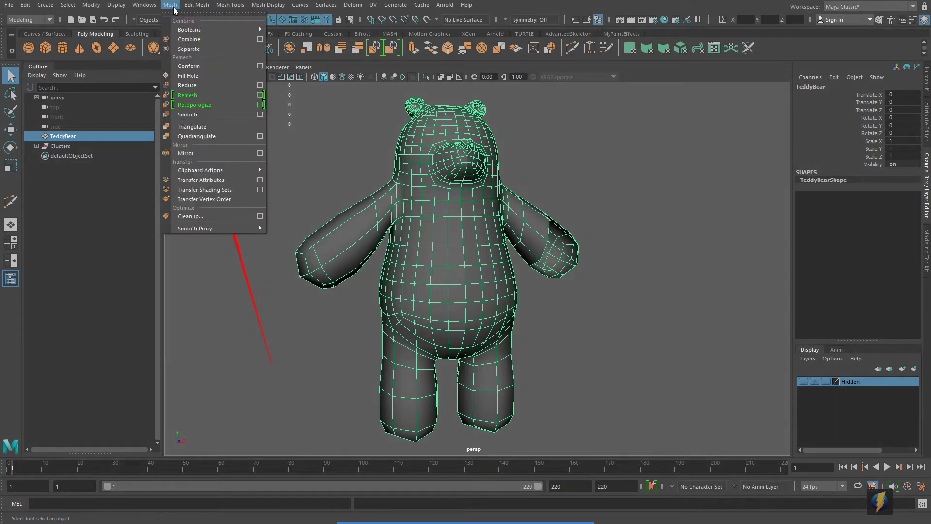
left_click(263, 216)
left_click(618, 189)
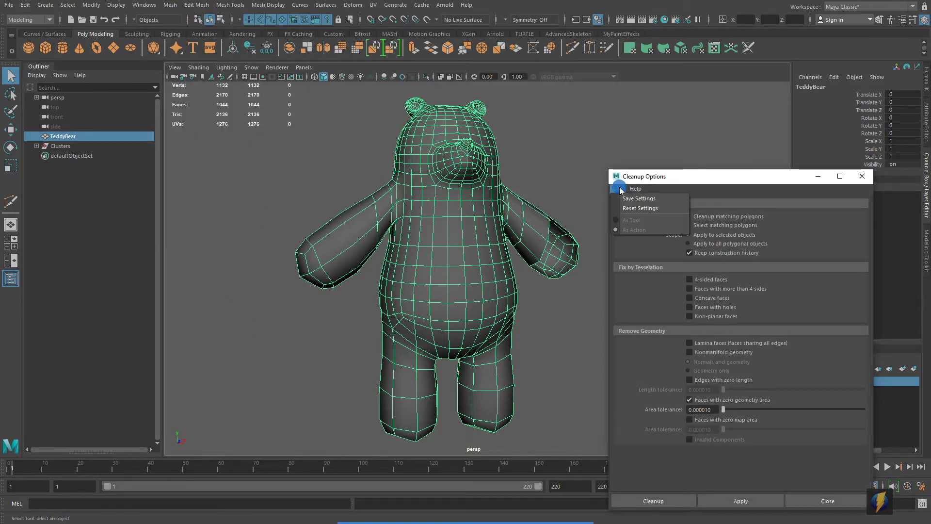
left_click(633, 209)
left_click_drag(493, 216, 443, 224, "alt")
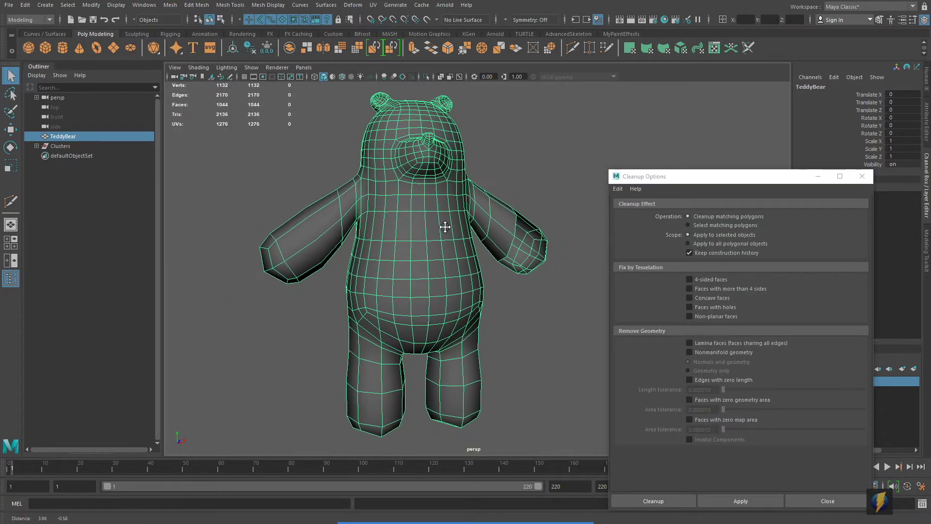
left_click_drag(501, 225, 389, 194, "alt")
left_click_drag(741, 176, 688, 108)
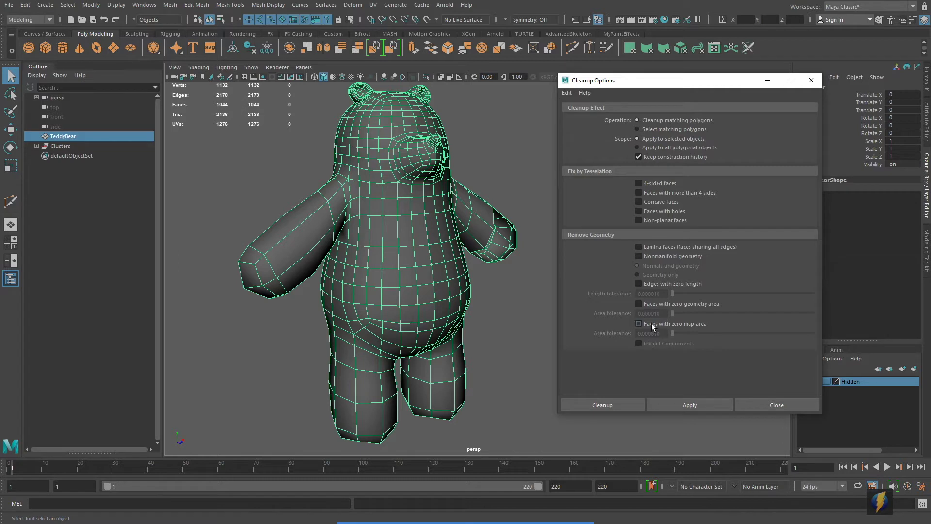
- Review the Cleanup operation modes and the Fix by Tesselation and Remove Geometry options
left_click(505, 504)
mouse_move(514, 179)
left_mouse_down()
mouse_move(575, 132)
mouse_move(623, 127)
mouse_move(633, 148)
mouse_move(642, 128)
mouse_move(668, 128)
mouse_move(656, 128)
left_mouse_up()
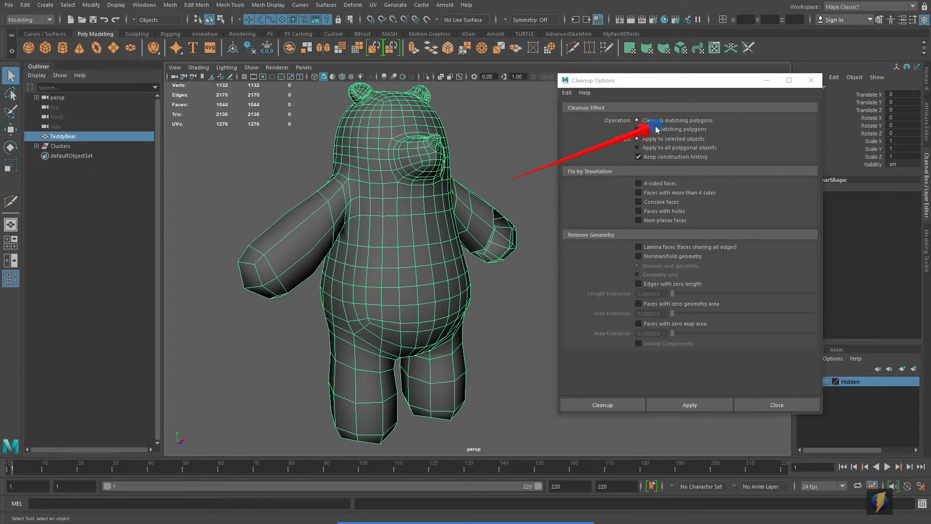
mouse_move(656, 128)
left_mouse_down()
mouse_move(631, 121)
mouse_move(608, 130)
mouse_move(641, 131)
left_mouse_up()
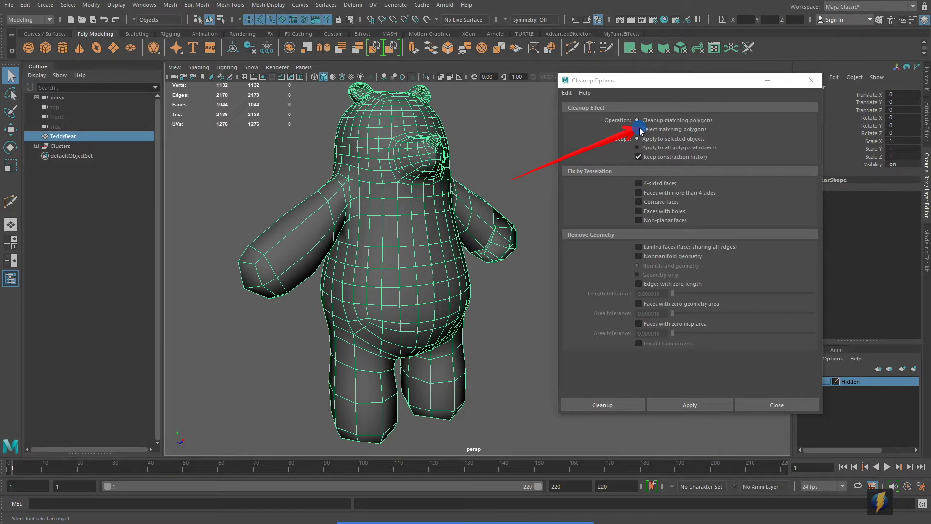
mouse_move(640, 131)
left_mouse_down()
mouse_move(590, 119)
mouse_move(543, 146)
mouse_move(543, 107)
mouse_move(569, 115)
mouse_move(603, 147)
mouse_move(604, 171)
mouse_move(568, 182)
mouse_move(645, 178)
mouse_move(653, 223)
mouse_move(633, 173)
mouse_move(570, 179)
mouse_move(589, 171)
mouse_move(564, 185)
mouse_move(568, 194)
left_mouse_up()
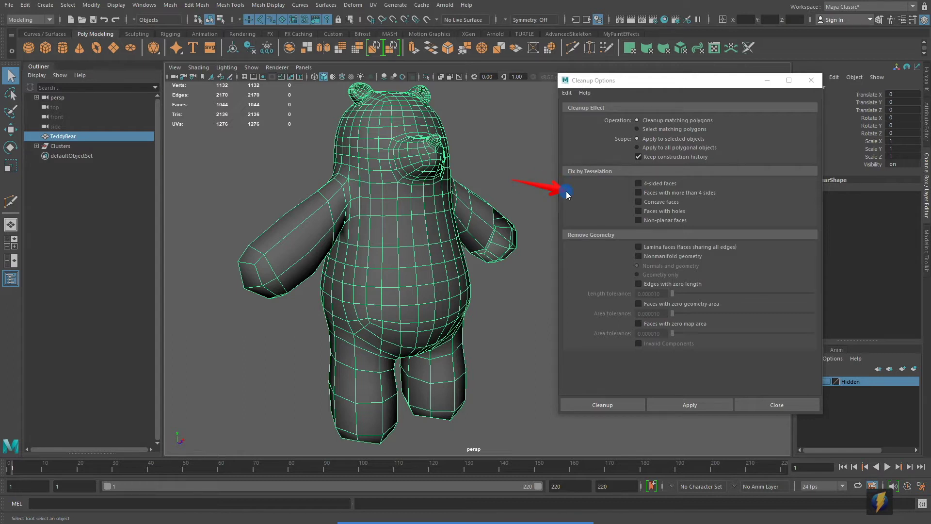
mouse_move(567, 194)
left_mouse_down()
mouse_move(604, 184)
mouse_move(710, 195)
mouse_move(637, 195)
left_mouse_up()
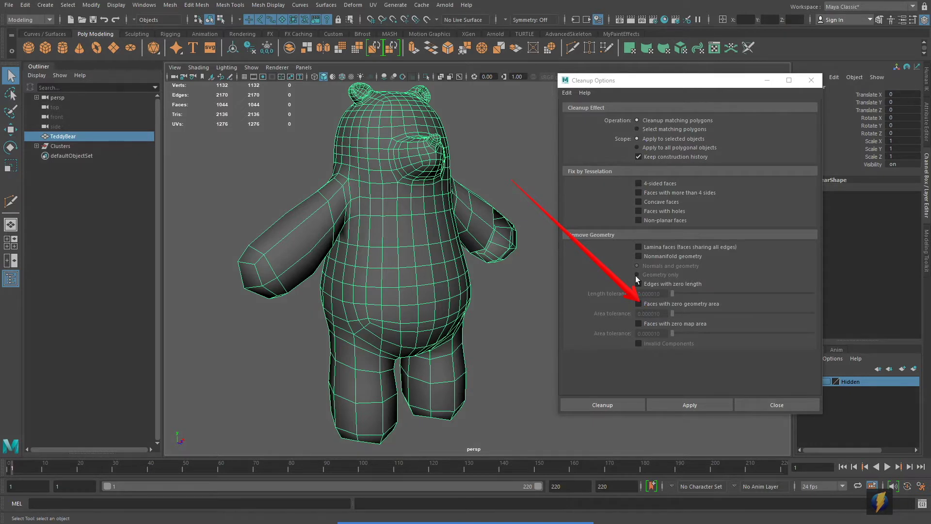
left_click(501, 504)
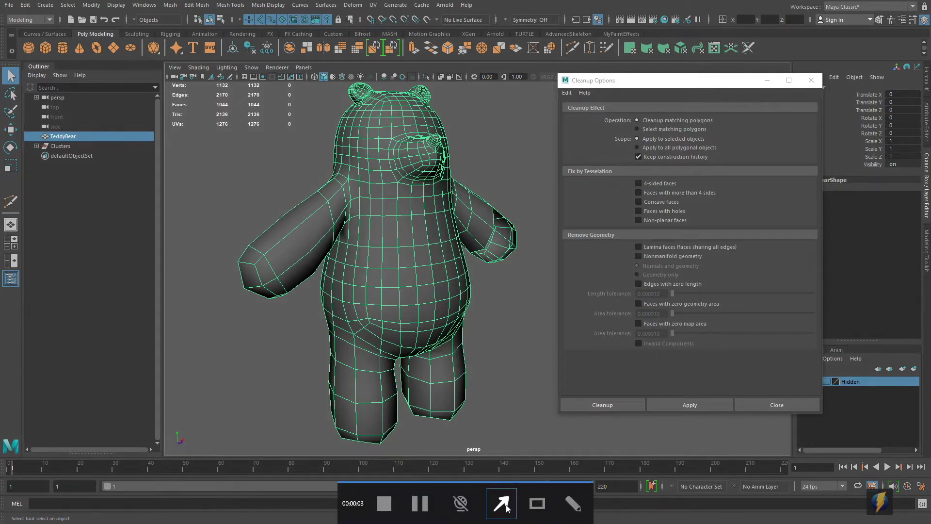
left_click_drag(515, 204, 643, 125)
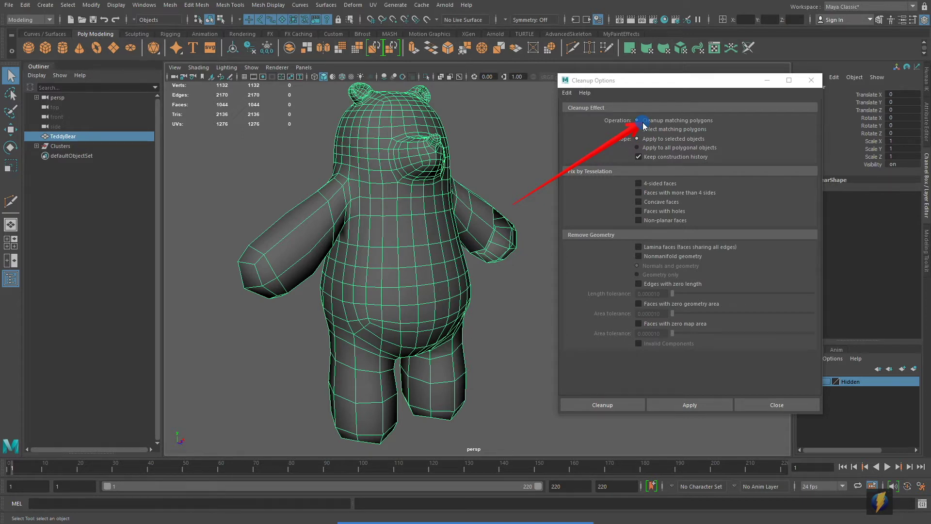
left_click_drag(644, 125, 582, 138)
- Apply Cleanup to the bear for 4-sided faces, nonmanifold geometry, edges with zero length and faces with zero geometry area
left_click(639, 183)
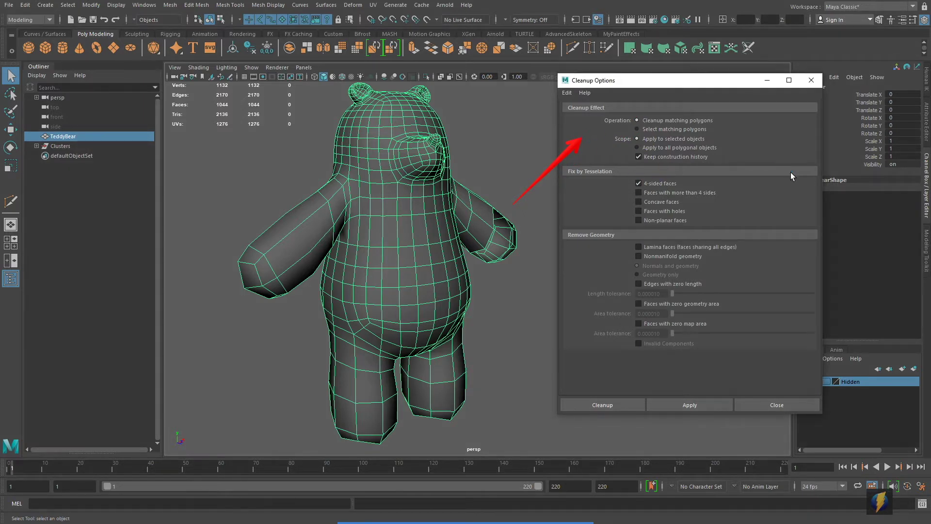
left_click(639, 257)
left_click(638, 284)
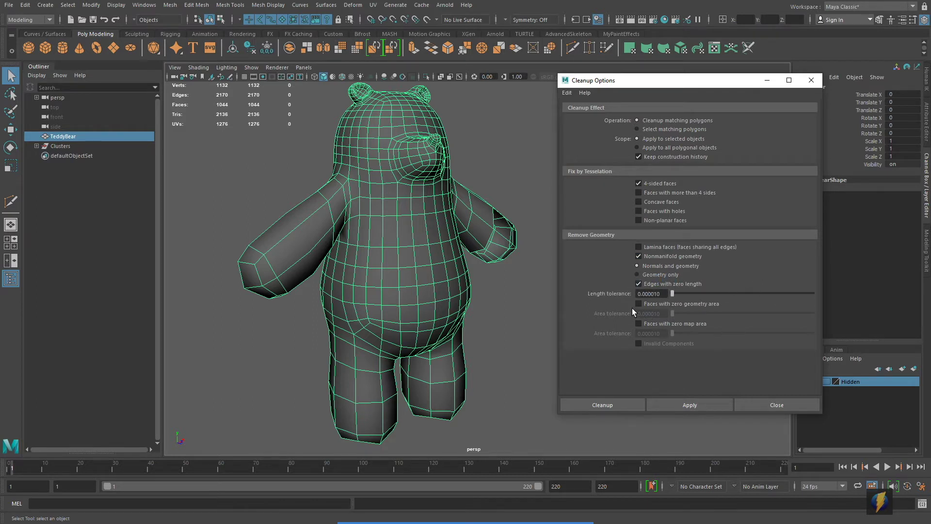
left_click(638, 304)
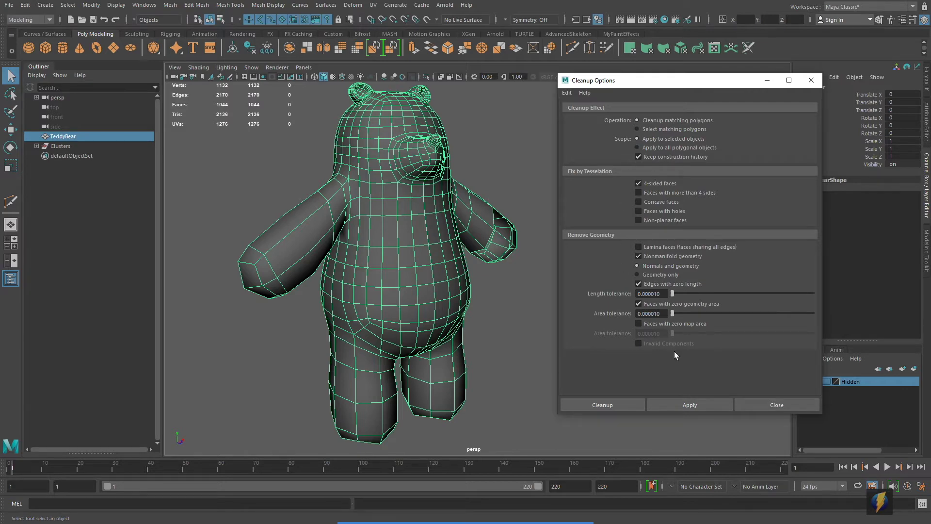
left_click(688, 406)
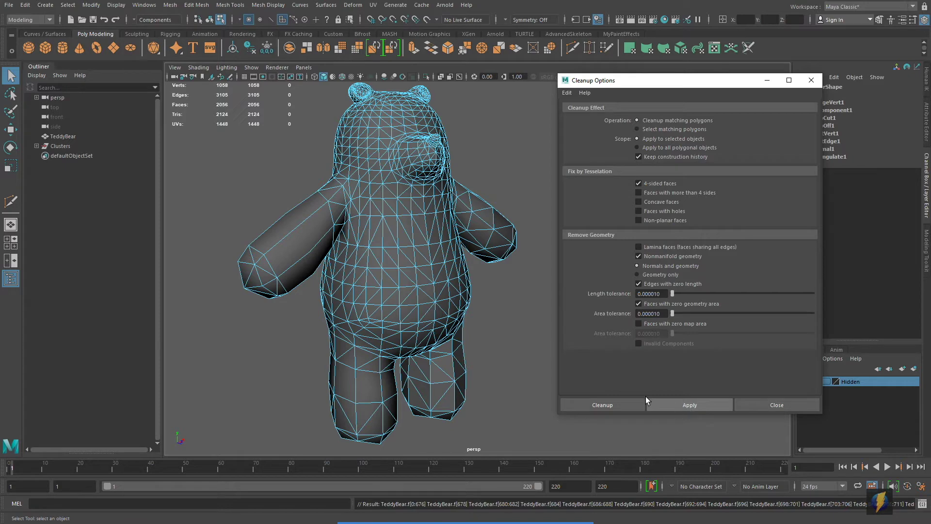
- Look over the cleaned-up bear mesh and undo the last Cleanup
mouse_move(427, 252)
left_mouse_down("alt")
mouse_move(385, 252)
mouse_move(420, 243)
left_mouse_up("alt")
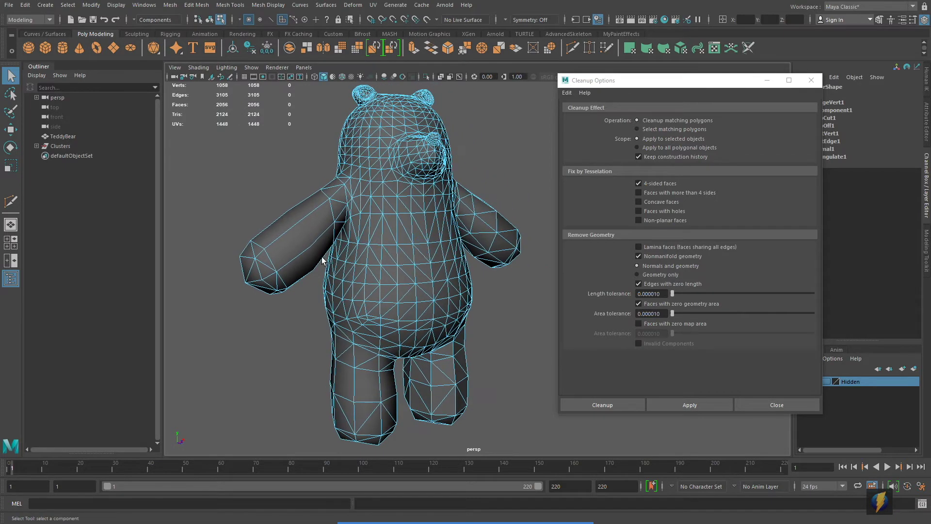
left_click_drag(399, 297, 328, 262, "alt")
left_click_drag(377, 294, 479, 298, "alt")
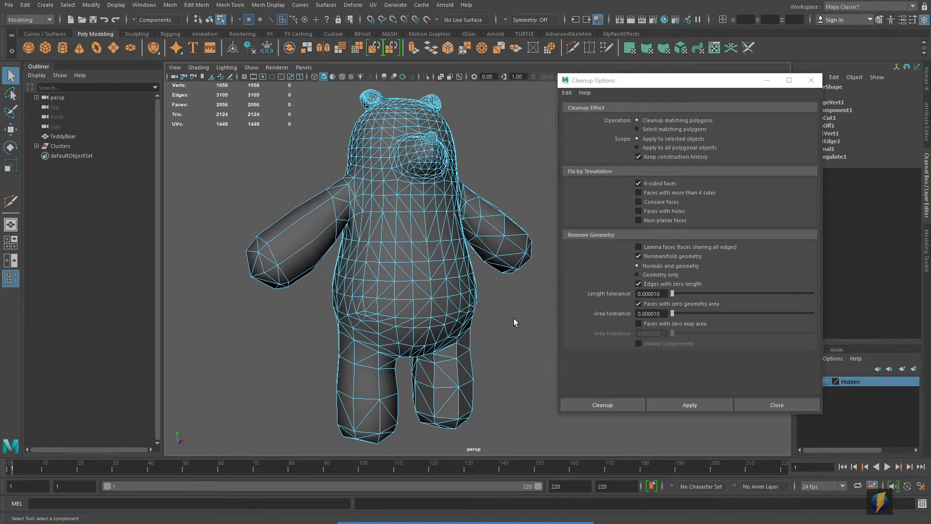
key("ctrl+z")
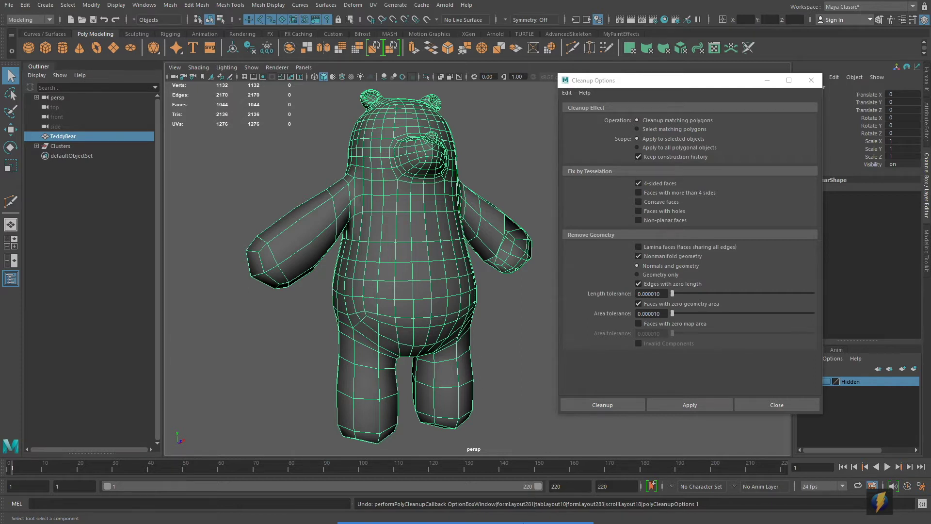
- Reset the Cleanup settings and set the operation to Select matching polygons
mouse_move(495, 173)
left_mouse_down()
mouse_move(520, 162)
mouse_move(561, 101)
mouse_move(606, 90)
mouse_move(589, 121)
mouse_move(609, 128)
mouse_move(597, 152)
mouse_move(602, 139)
left_mouse_up()
left_click(637, 130)
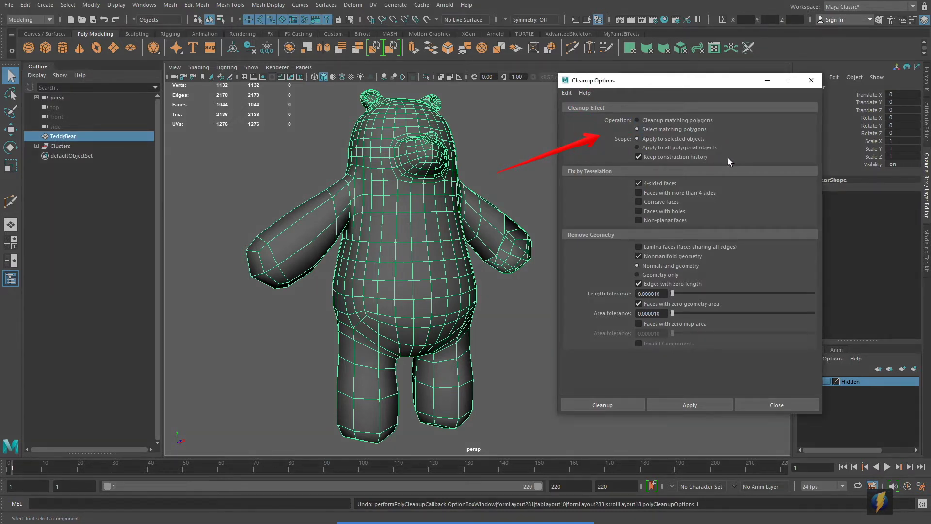
left_click(567, 93)
left_click(587, 108)
left_click(701, 129)
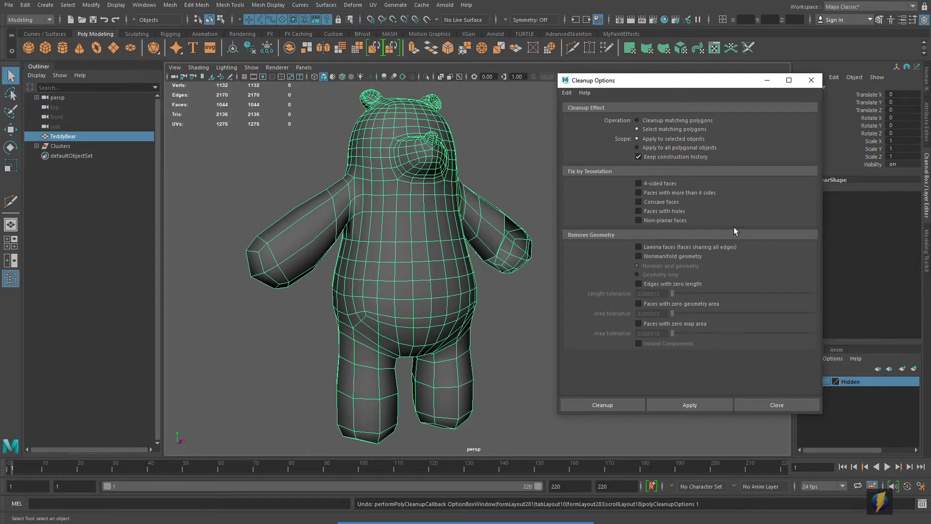
- Use Cleanup to select the bear's faces with more than 4 sides
left_click(513, 121)
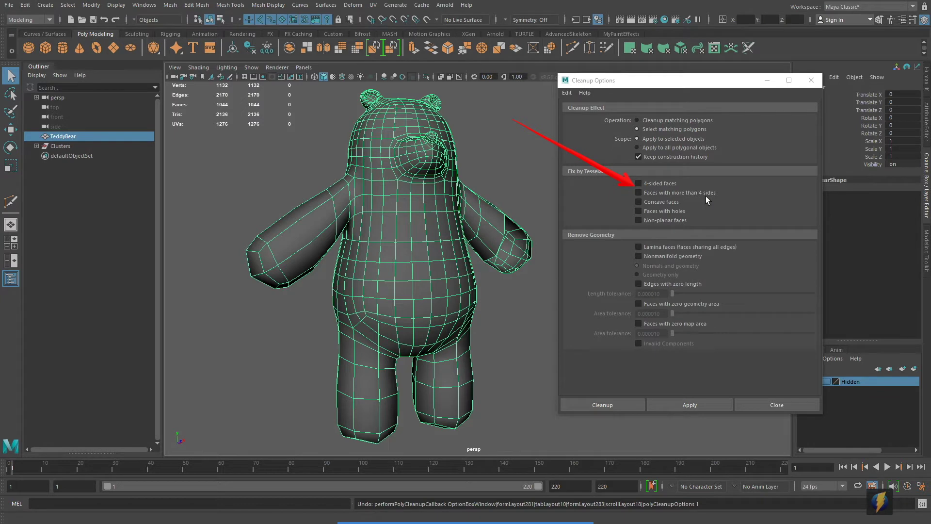
left_click(638, 193)
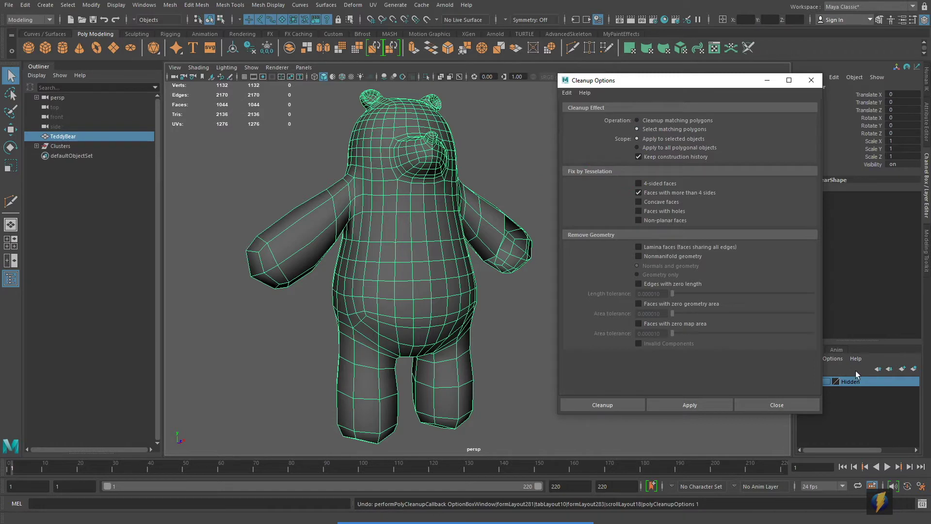
left_click(694, 404)
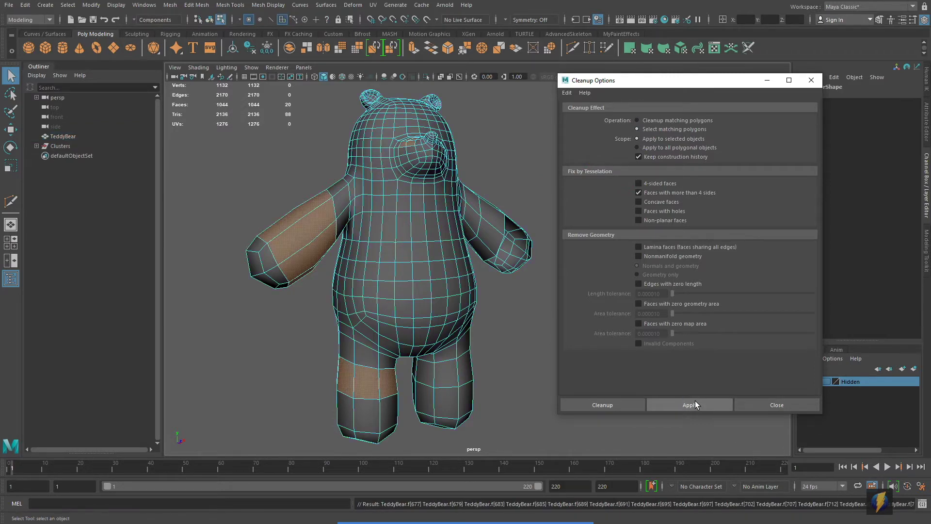
- Examine where the selected faces with more than 4 sides lie on the bear, in shaded and wireframe display
left_click_drag(374, 209, 406, 231, "alt")
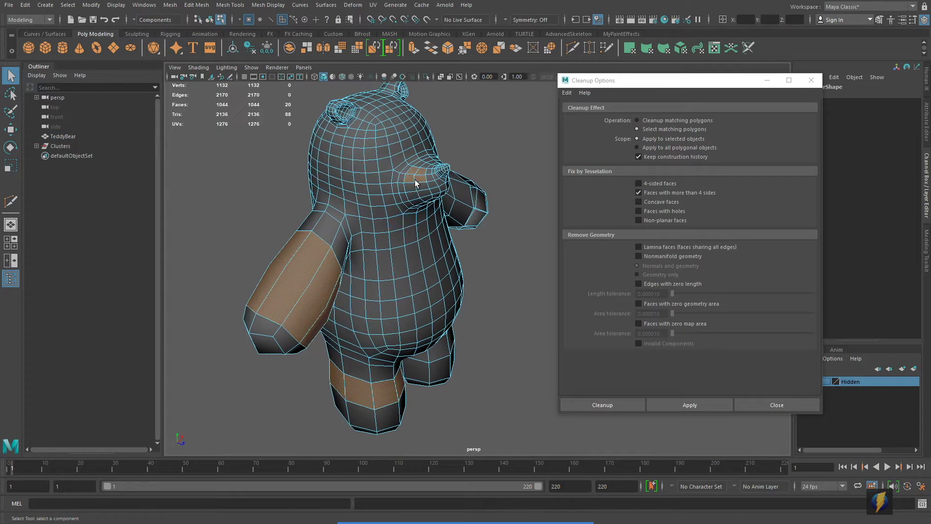
left_click_drag(415, 179, 364, 260, "alt")
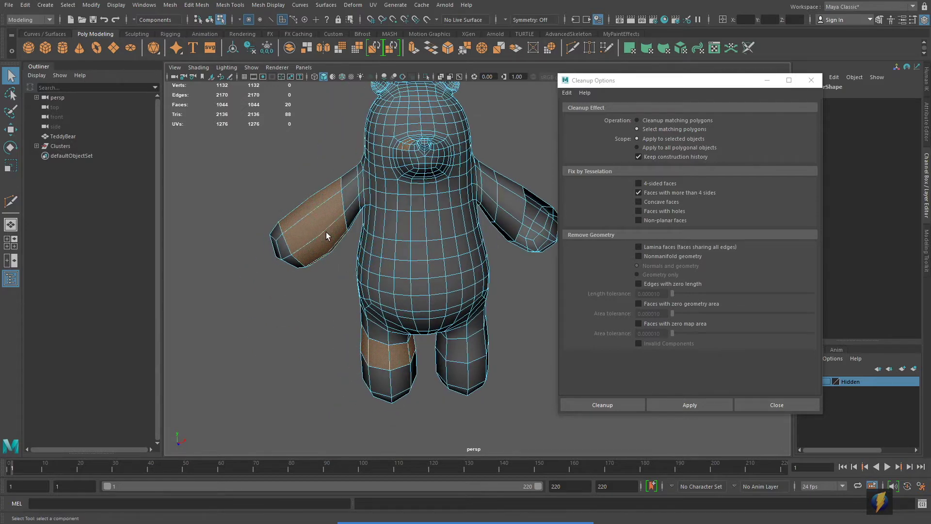
left_click_drag(483, 432, 437, 384, "alt")
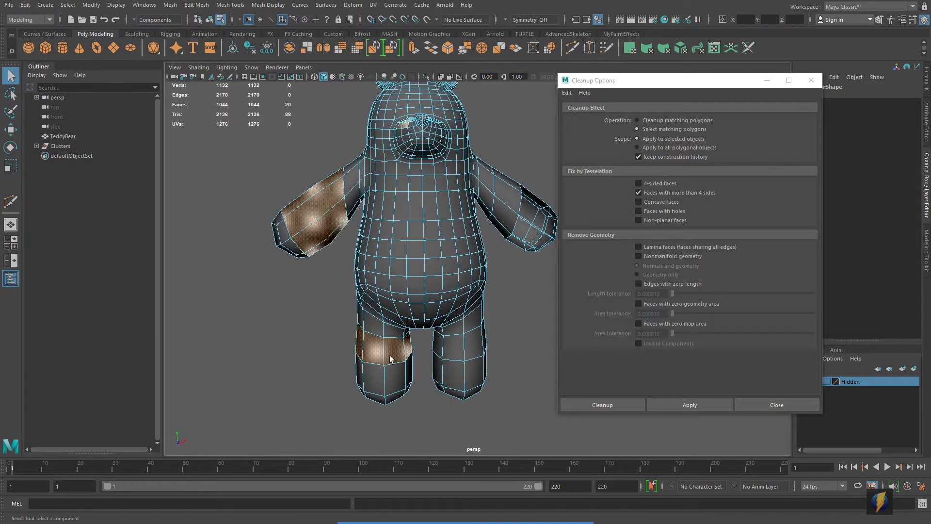
left_click_drag(390, 359, 455, 311, "alt")
key("4")
middle_click_drag(455, 312, 455, 296, "alt")
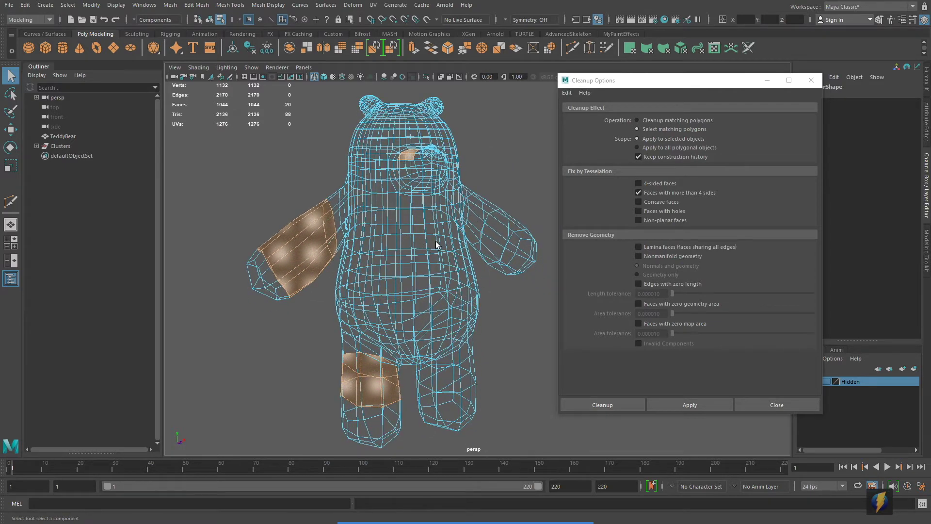
key("5")
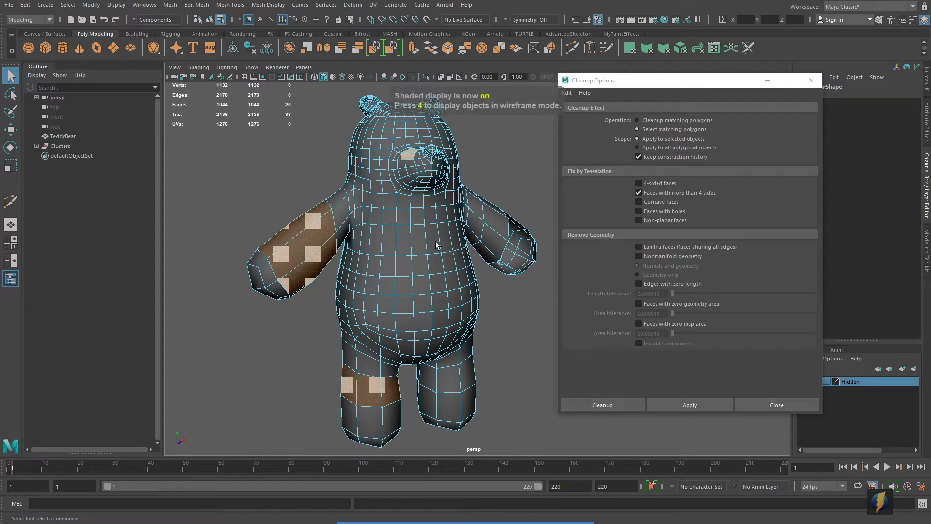
mouse_move(425, 257)
left_mouse_down("alt")
mouse_move(401, 234)
mouse_move(430, 245)
left_mouse_up("alt")
left_click_drag(417, 180, 416, 183, "alt")
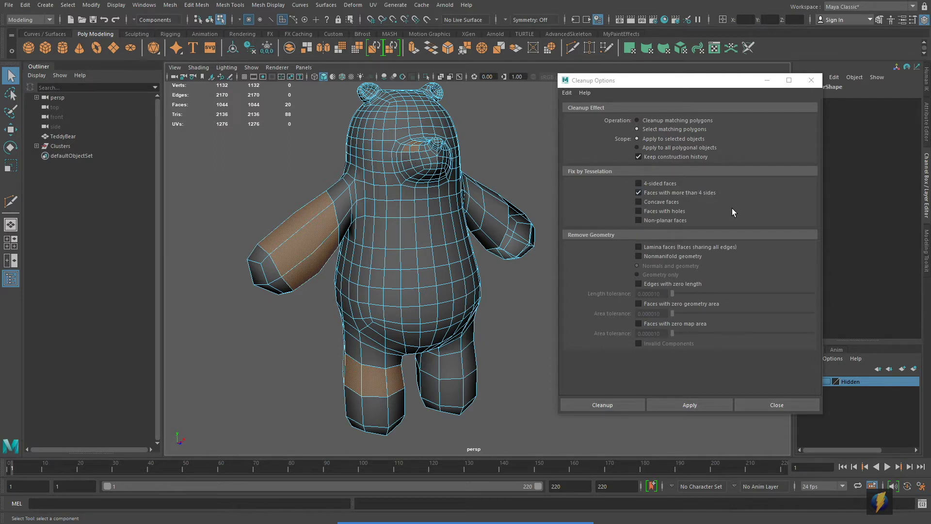
- Return the bear to object mode and use Cleanup to select only its nonmanifold geometry, checking normals and geometry
right_click_drag(441, 219, 487, 204)
left_click(639, 193)
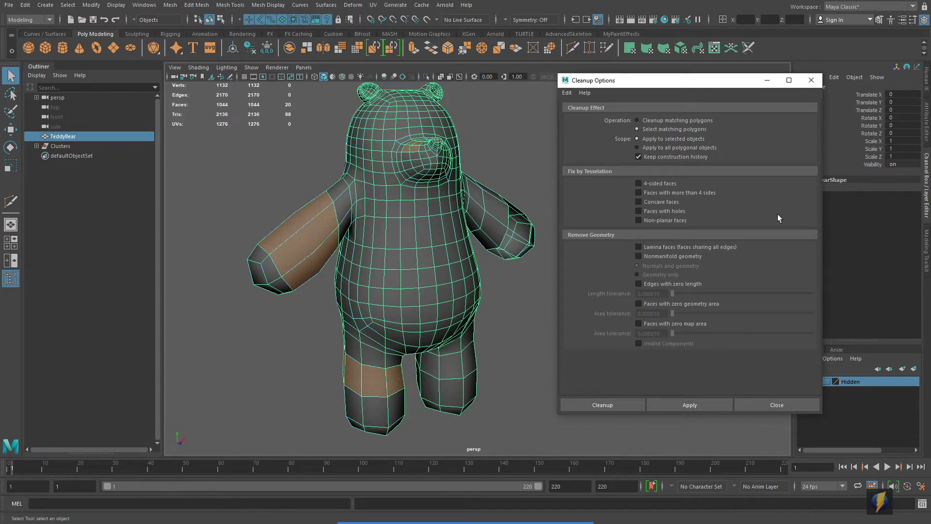
left_click(639, 257)
left_click(690, 405)
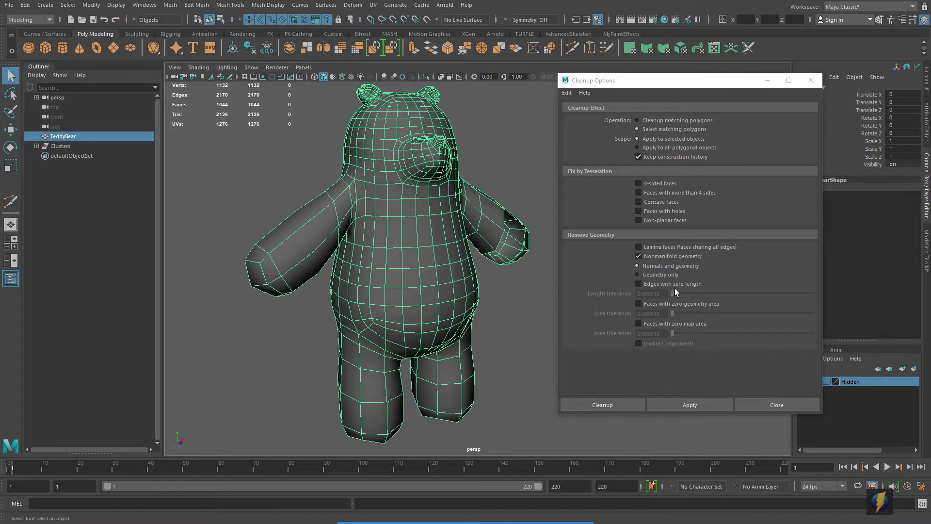
left_click(698, 403)
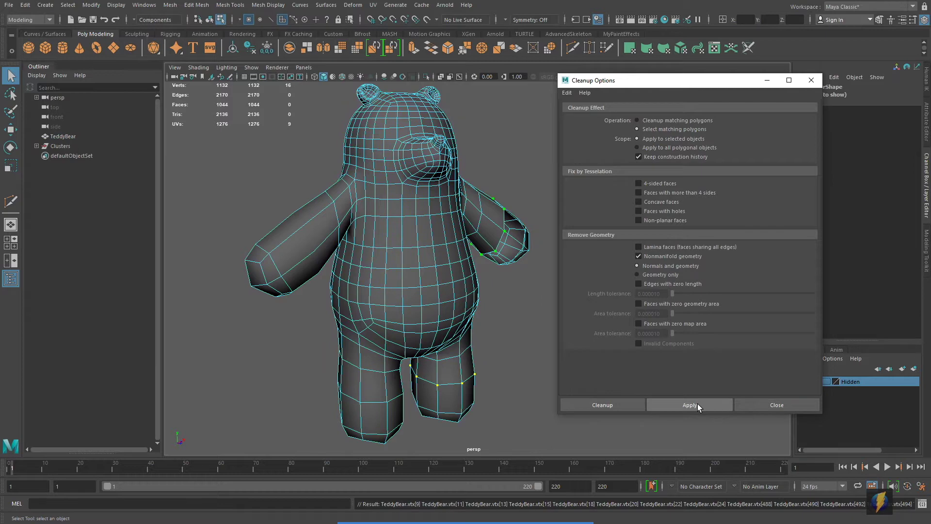
- Examine the selected nonmanifold vertices around the bear's arms and legs in shaded and wireframe display
left_click_drag(521, 314, 485, 310, "alt")
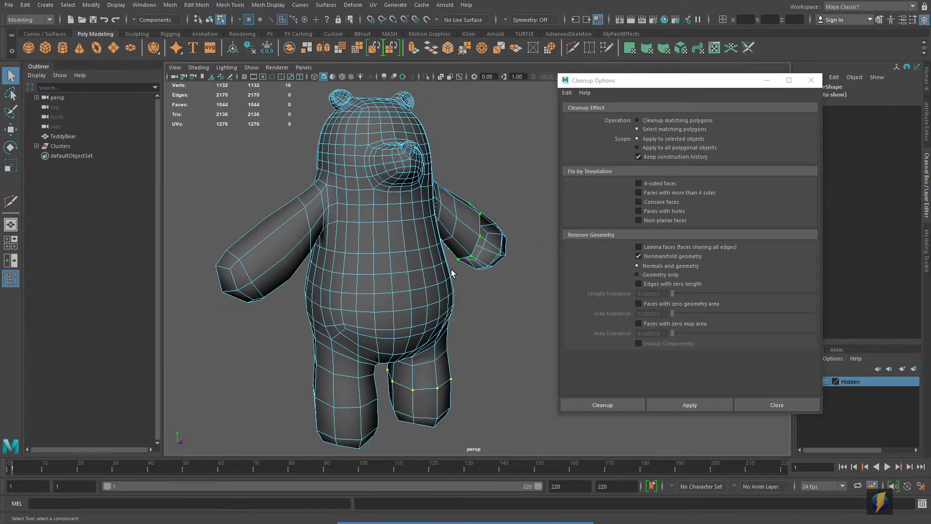
left_click_drag(495, 251, 403, 240, "alt")
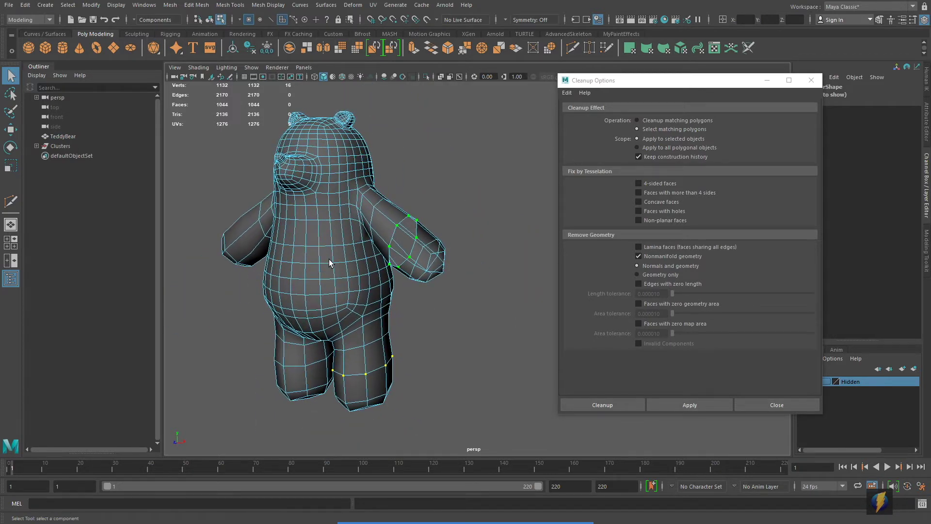
scroll(392, 235, "up", 5)
scroll(392, 236, "down", 3)
left_click_drag(455, 273, 364, 283, "alt")
scroll(409, 311, "up", 2)
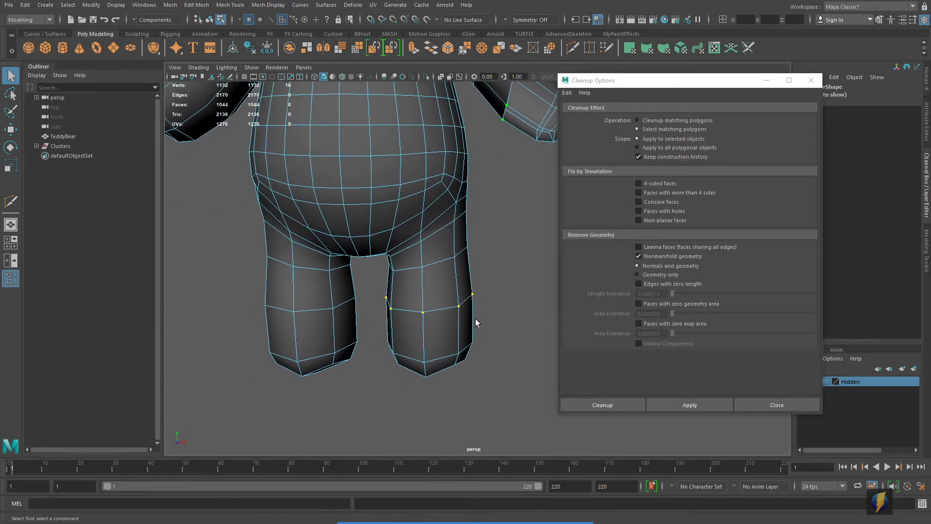
key("4")
middle_click_drag(433, 209, 453, 441, "alt")
mouse_move(453, 440)
right_mouse_down("alt")
mouse_move(399, 446)
mouse_move(351, 309)
mouse_move(339, 312)
right_mouse_up("alt")
mouse_move(339, 312)
left_mouse_down("alt")
mouse_move(343, 322)
mouse_move(417, 334)
mouse_move(426, 322)
left_mouse_up("alt")
right_click_drag(426, 322, 446, 330, "alt")
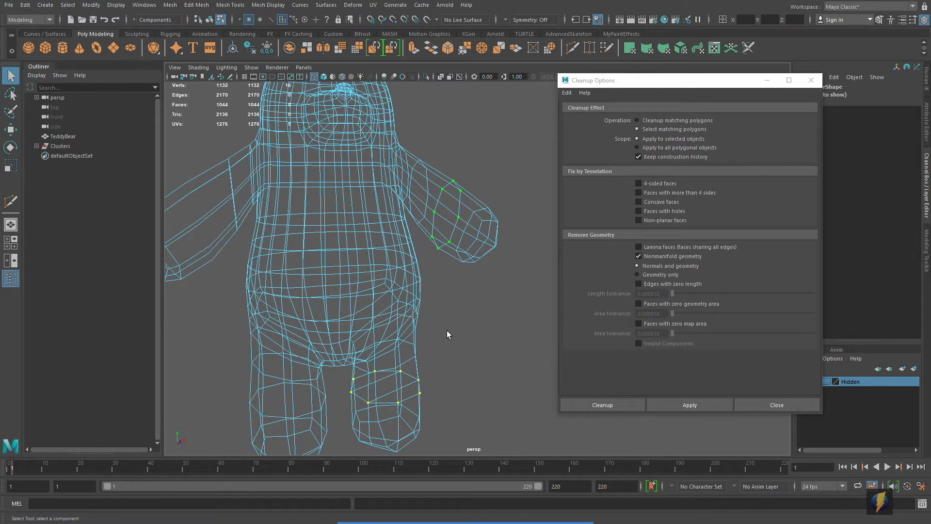
key("5")
mouse_move(437, 341)
left_mouse_down("alt")
mouse_move(420, 322)
mouse_move(476, 262)
left_mouse_up("alt")
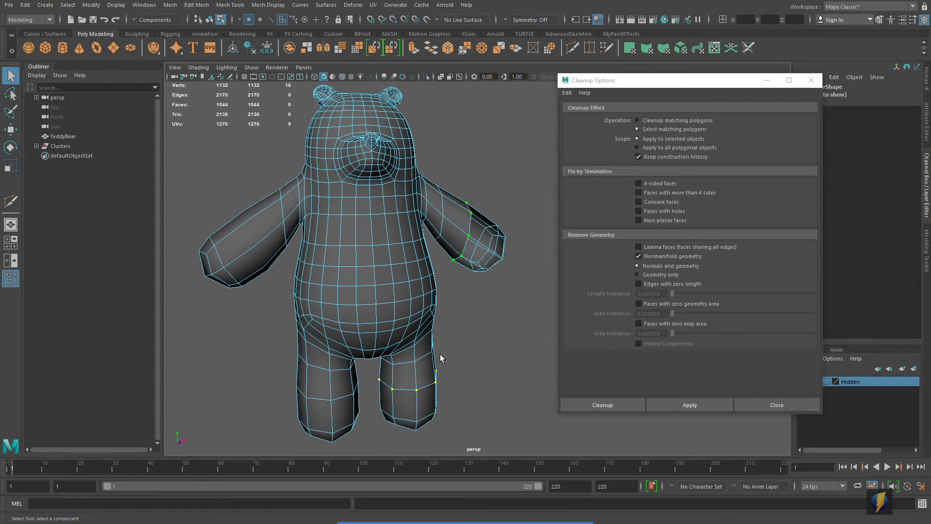
- Use Cleanup to select only the bear's edges with zero length, and inspect the selection in wireframe display
right_click_drag(377, 301, 427, 244)
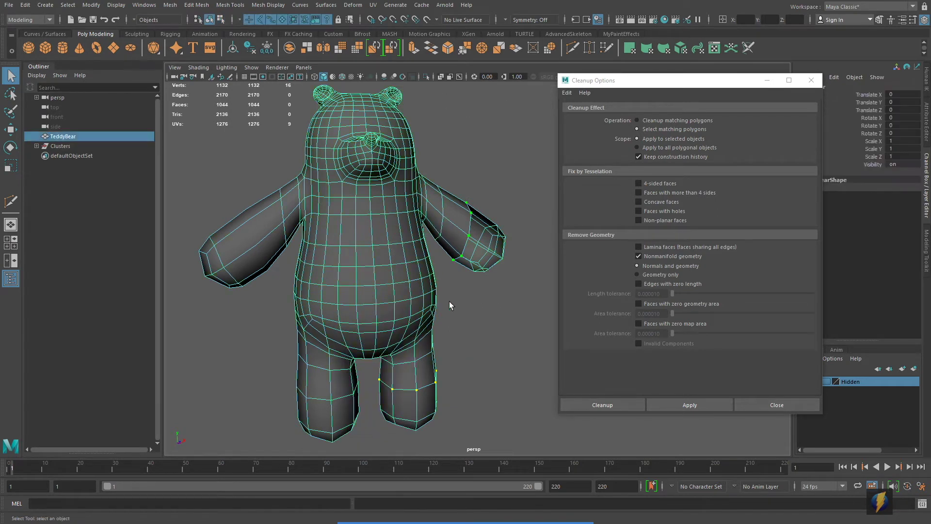
left_click(471, 310)
left_click(638, 256)
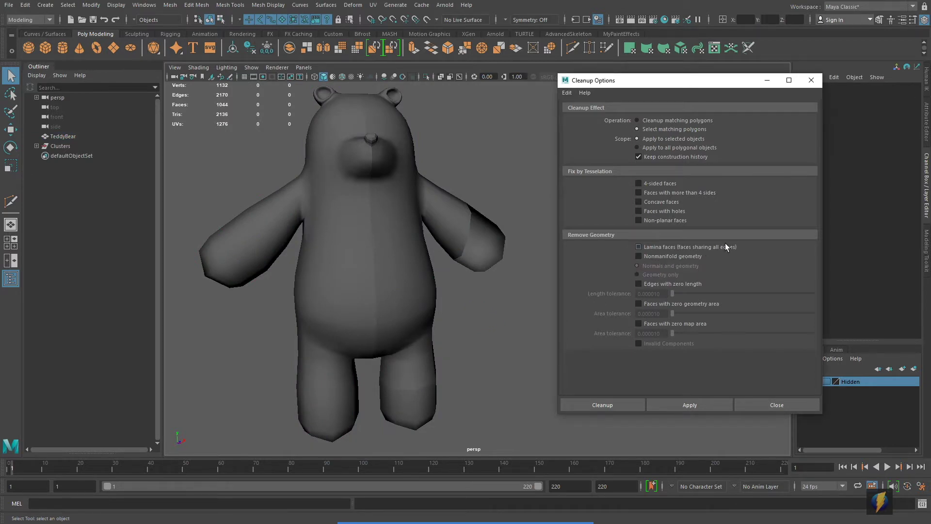
left_click(639, 284)
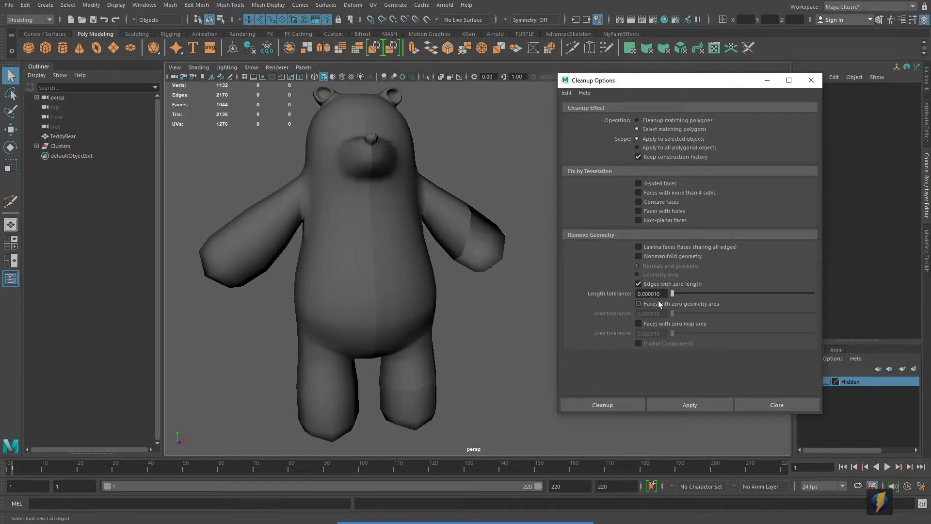
left_click(402, 301)
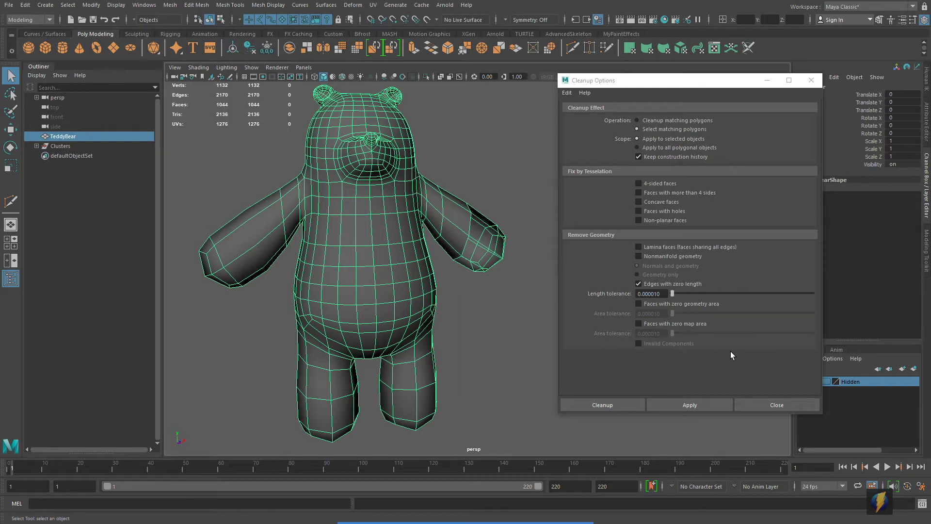
left_click(685, 404)
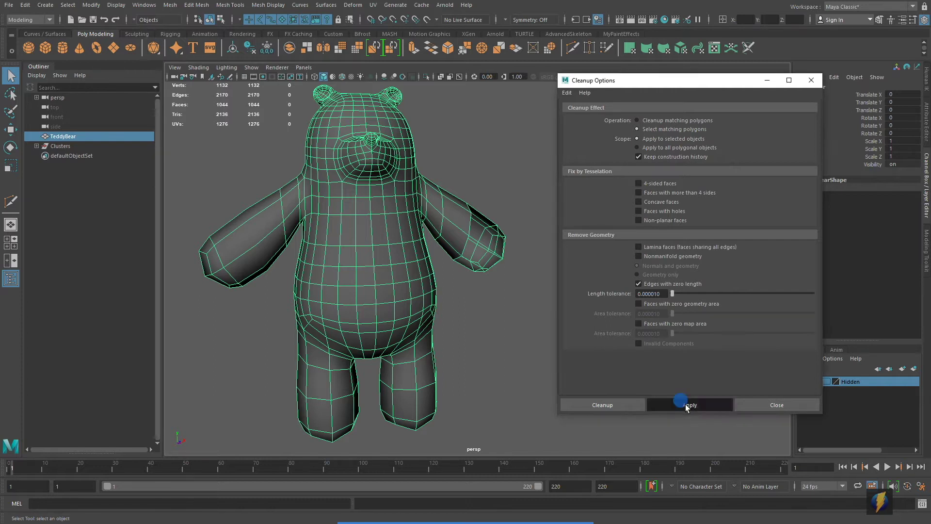
key("4")
middle_click_drag(439, 316, 447, 335, "alt")
mouse_move(447, 335)
left_mouse_down("alt")
mouse_move(441, 318)
mouse_move(370, 318)
mouse_move(391, 324)
left_mouse_up("alt")
key("5")
- Return the bear to object mode and use Cleanup to select only its faces with zero geometry area
right_click_drag(406, 273, 433, 234)
left_click_drag(433, 311, 455, 317, "alt")
left_click(637, 285)
left_click(638, 304)
left_click_drag(409, 315, 437, 318, "alt")
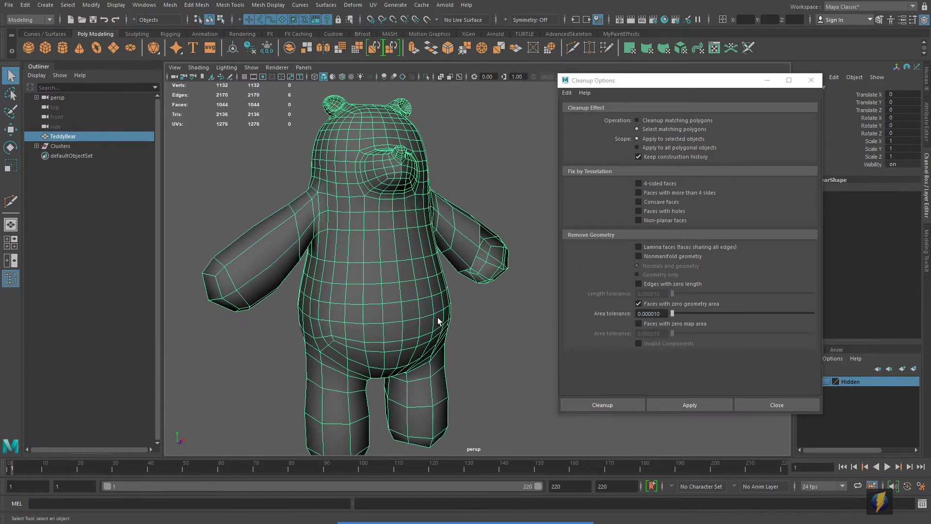
left_click(706, 404)
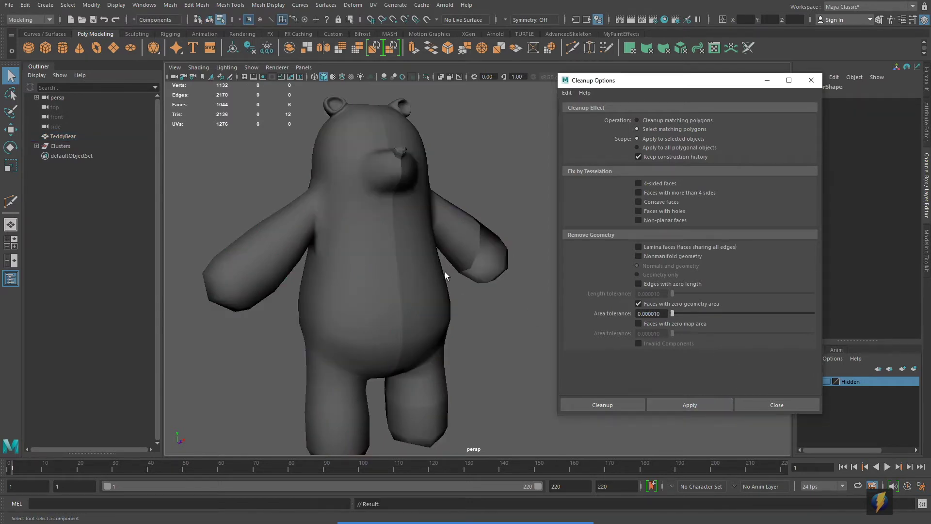
- Inspect the selected zero-area faces on the bear's forehead in wireframe, close the Cleanup options, and return to shaded display
key("4")
middle_click_drag(429, 254, 460, 345, "alt")
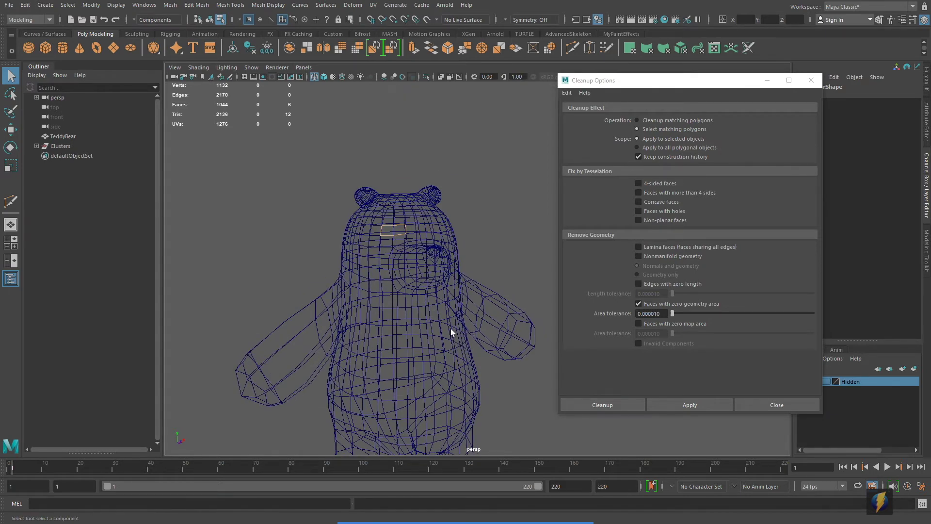
right_click_drag(235, 299, 407, 291, "alt")
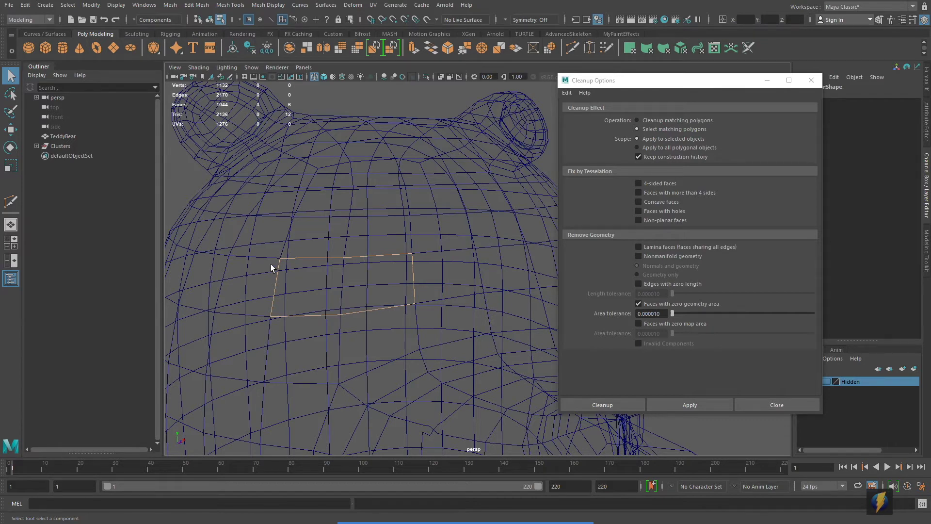
scroll(497, 278, "down", 6)
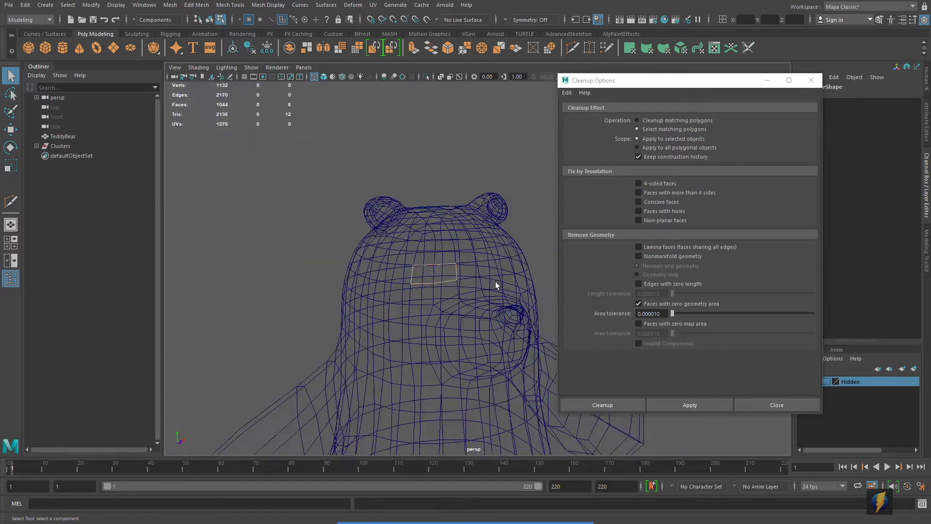
left_click(811, 80)
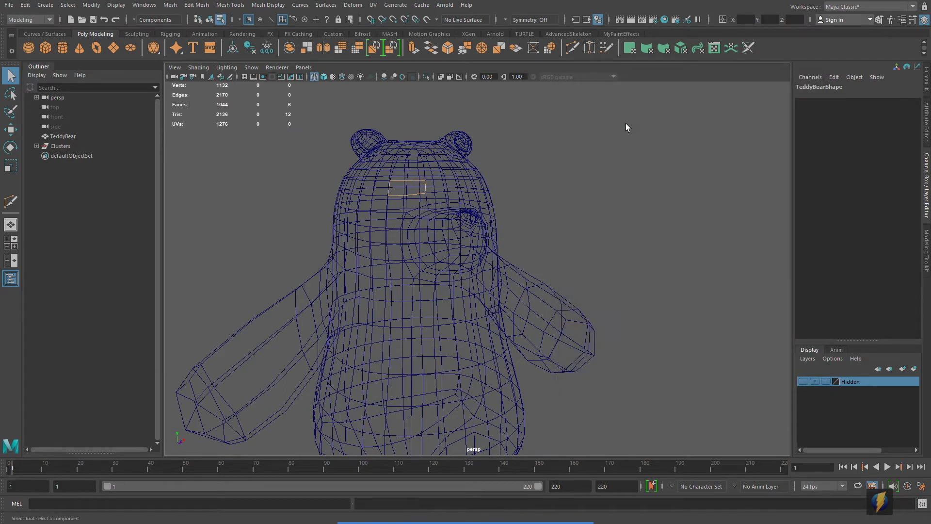
key("5")
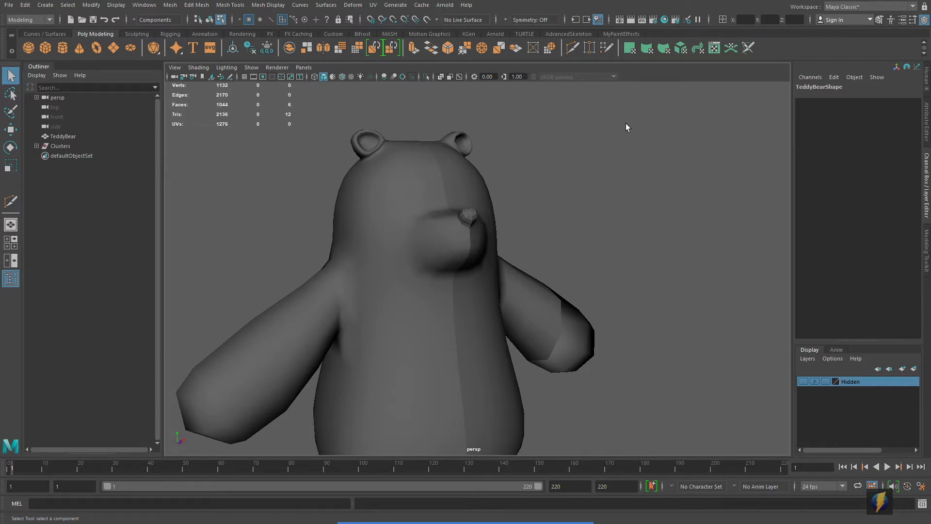
- Select all faces at the end of the bear's arm beyond the shading seam, reverse their normals, and return to object mode
left_click_drag(595, 177, 551, 184, "alt")
middle_click_drag(572, 198, 555, 142, "alt")
left_click_drag(567, 237, 589, 272, "alt")
right_click_drag(609, 308, 667, 240, "alt")
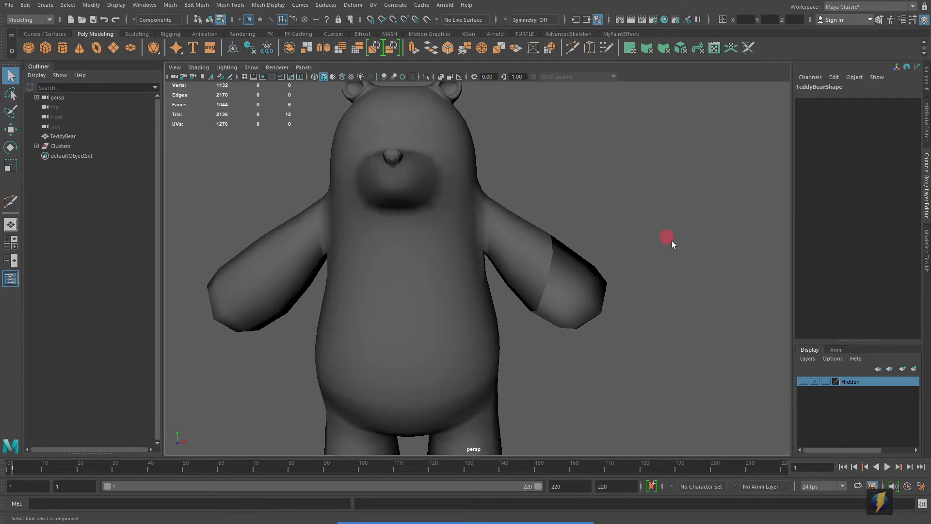
left_click(588, 306)
mouse_move(646, 313)
left_mouse_down("alt")
mouse_move(620, 306)
mouse_move(634, 291)
mouse_move(636, 309)
left_mouse_up("alt")
middle_click_drag(637, 304, 593, 304, "alt")
right_click_drag(489, 312, 632, 306, "alt")
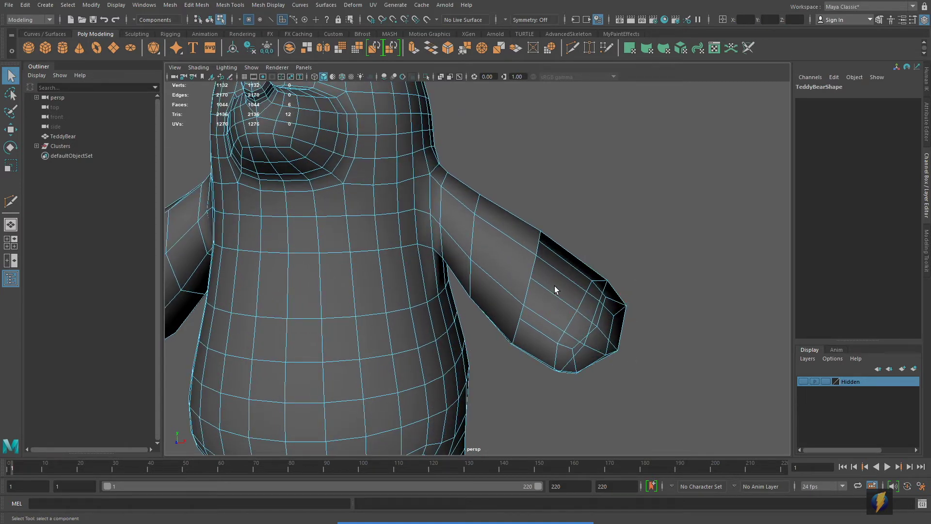
left_click_drag(610, 285, 609, 294, "alt")
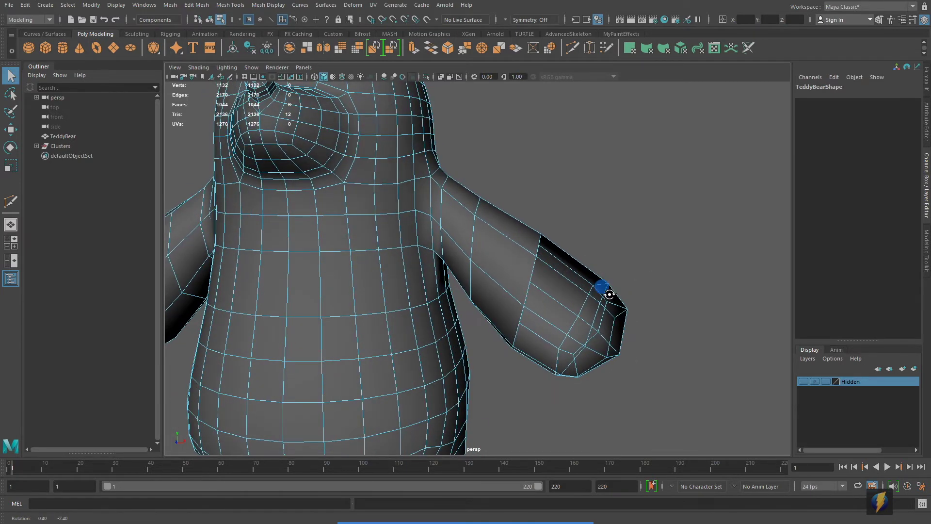
right_click_drag(634, 281, 513, 260, "alt")
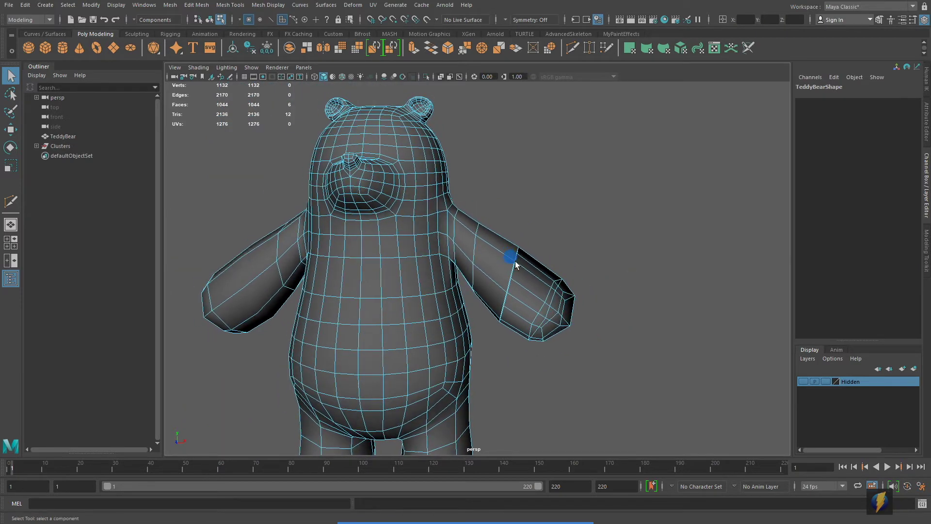
right_click_drag(557, 289, 592, 270)
left_click_drag(628, 257, 528, 363)
mouse_move(607, 301)
left_mouse_down("alt")
mouse_move(574, 316)
mouse_move(615, 307)
left_mouse_up("alt")
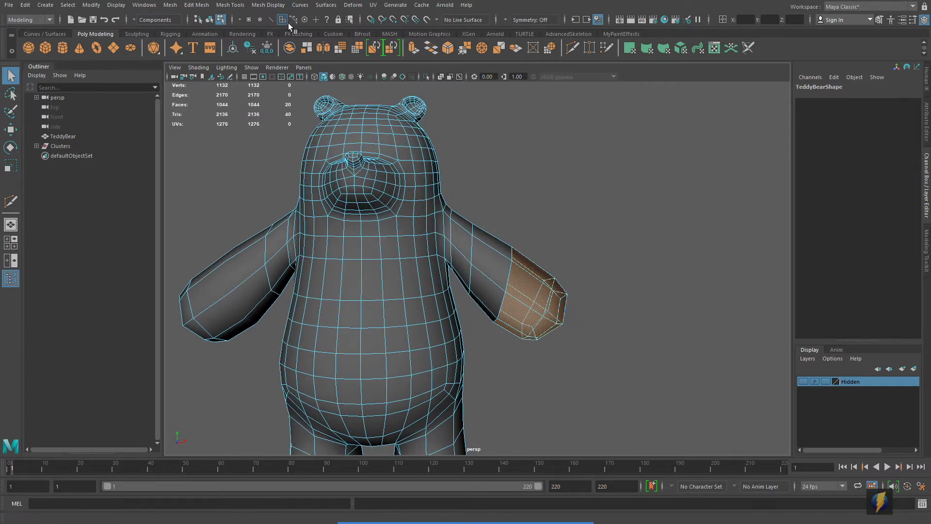
left_click(268, 5)
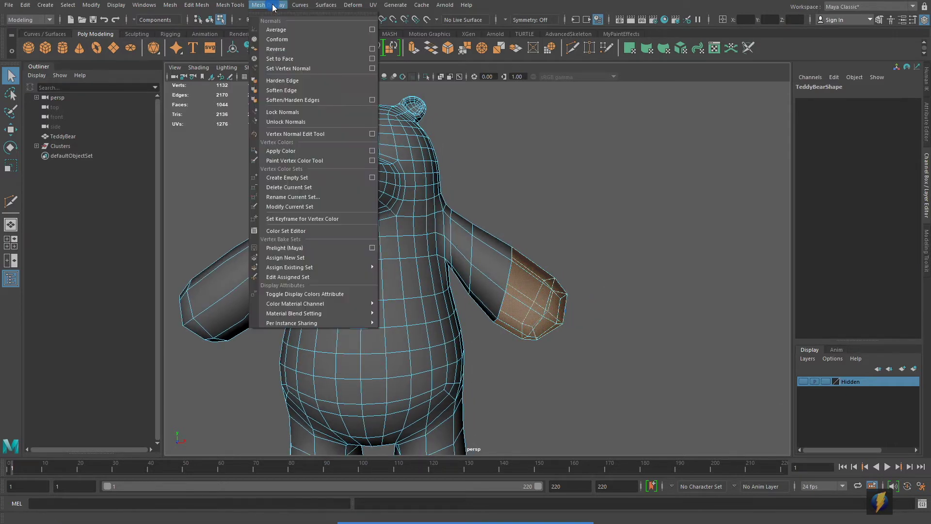
left_click(285, 50)
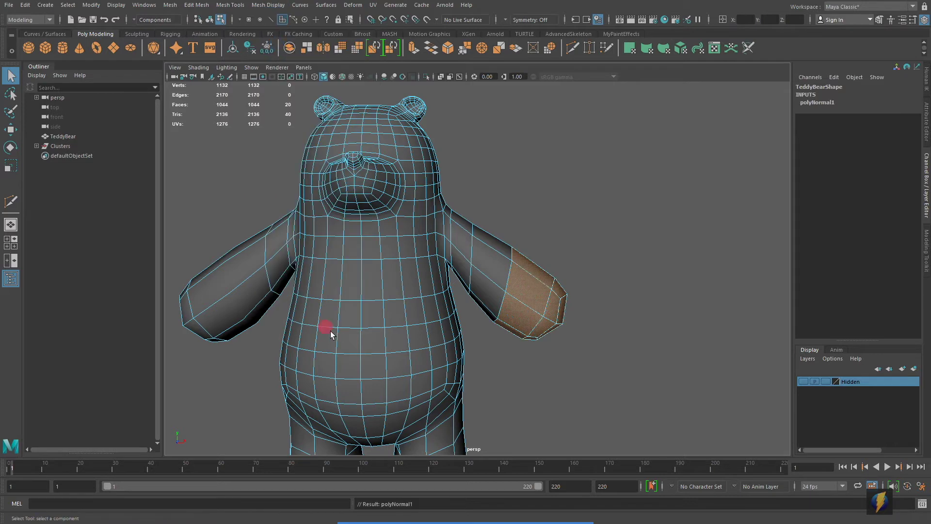
scroll(490, 334, "up", 4)
right_click_drag(536, 309, 595, 255)
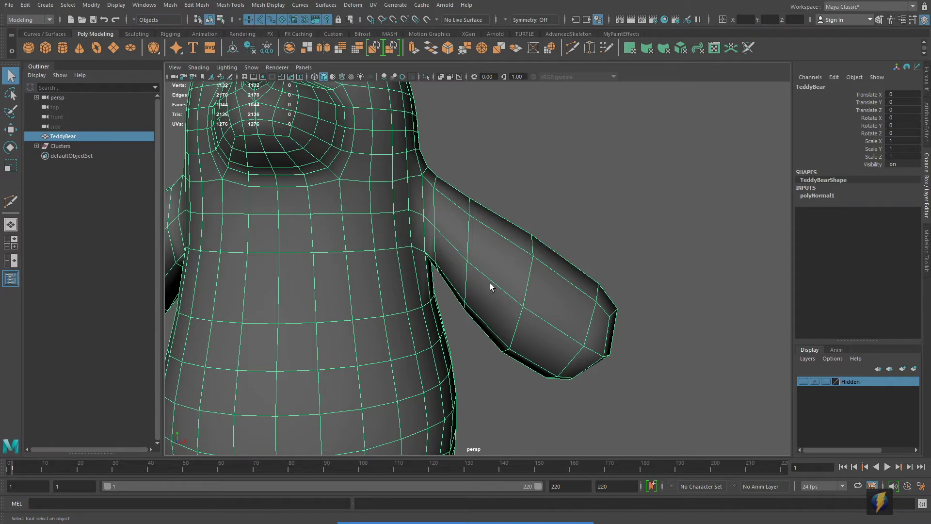
- Examine the jagged edge junction on the side of the bear's muzzle by selecting each surrounding face in turn
middle_click_drag(395, 187, 512, 294, "alt")
left_click_drag(367, 241, 376, 266, "alt")
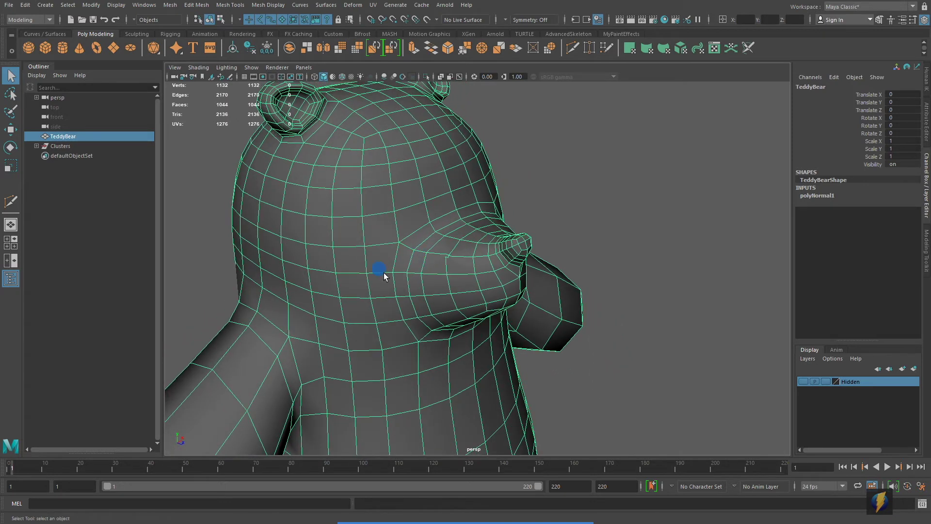
right_click_drag(358, 266, 402, 296, "alt")
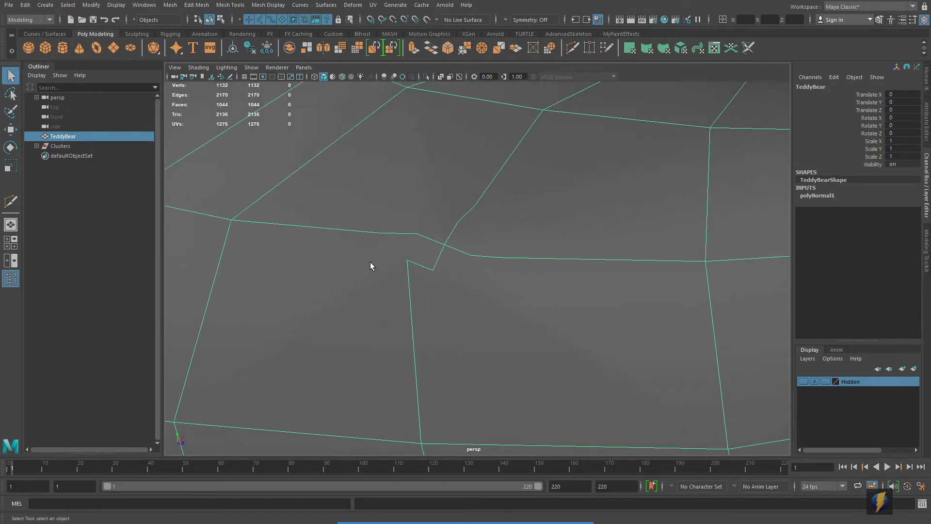
mouse_move(470, 520)
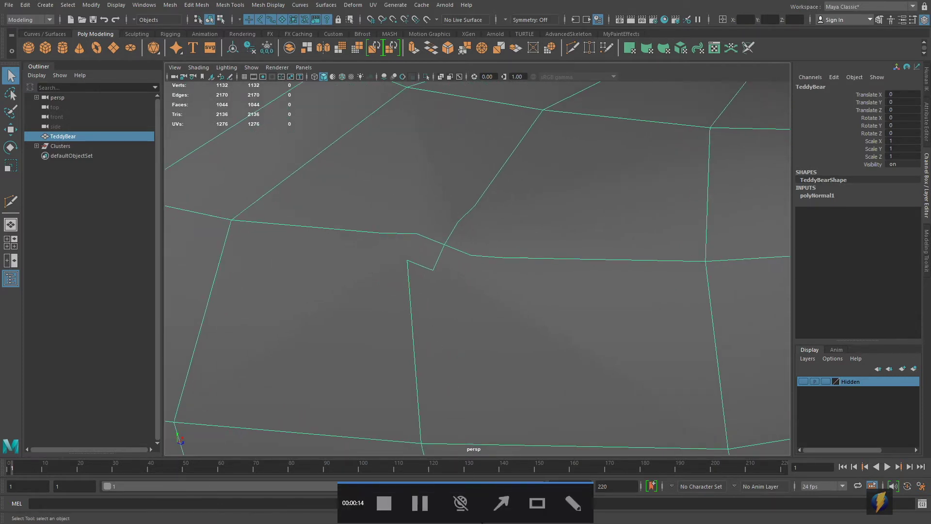
left_click(501, 505)
mouse_move(618, 202)
left_mouse_down()
mouse_move(536, 129)
mouse_move(478, 223)
mouse_move(523, 253)
mouse_move(343, 237)
mouse_move(445, 252)
mouse_move(415, 259)
mouse_move(417, 302)
mouse_move(442, 266)
mouse_move(445, 237)
left_mouse_up()
right_click_drag(419, 147, 420, 174)
left_click(424, 164)
left_click(590, 192)
left_click(510, 322)
left_click(401, 322)
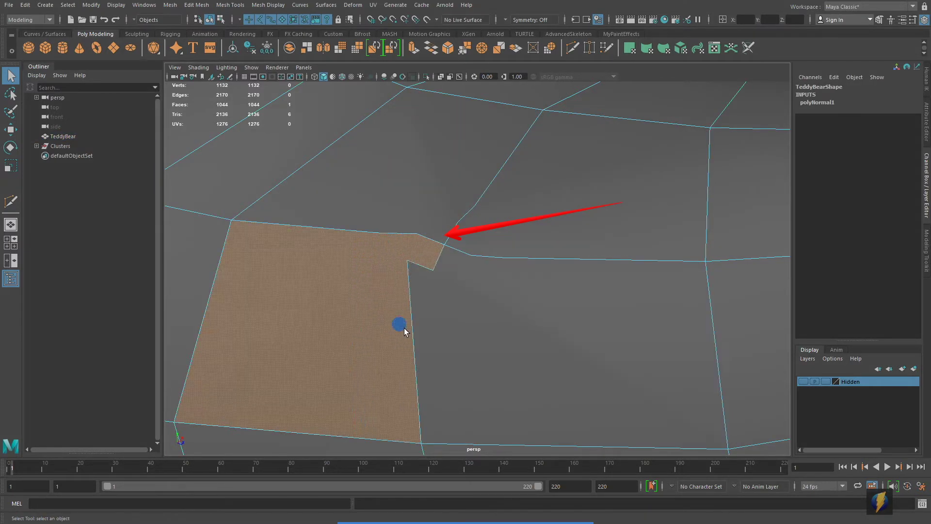
left_click(380, 177)
- Inspect the extra vertices along the edges around the muzzle junction by selecting them individually
right_click_drag(419, 273, 405, 235, "alt")
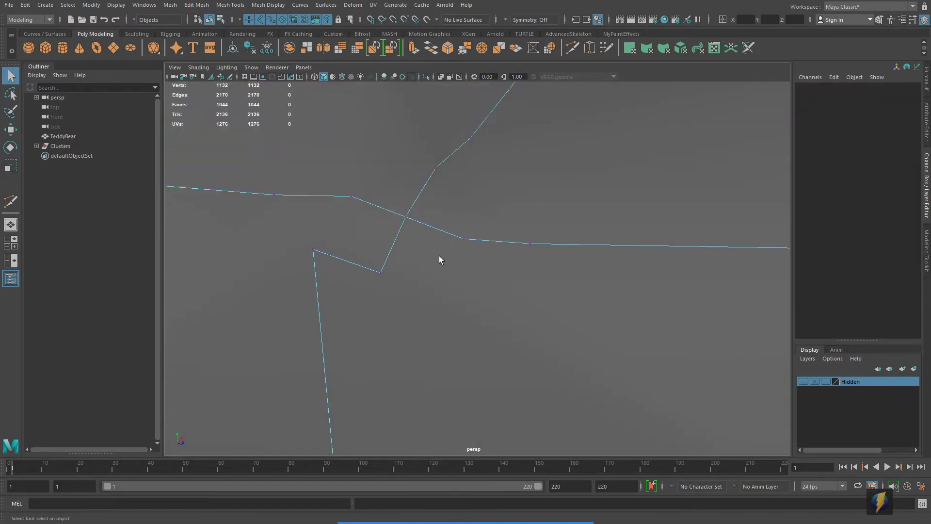
left_click(314, 250)
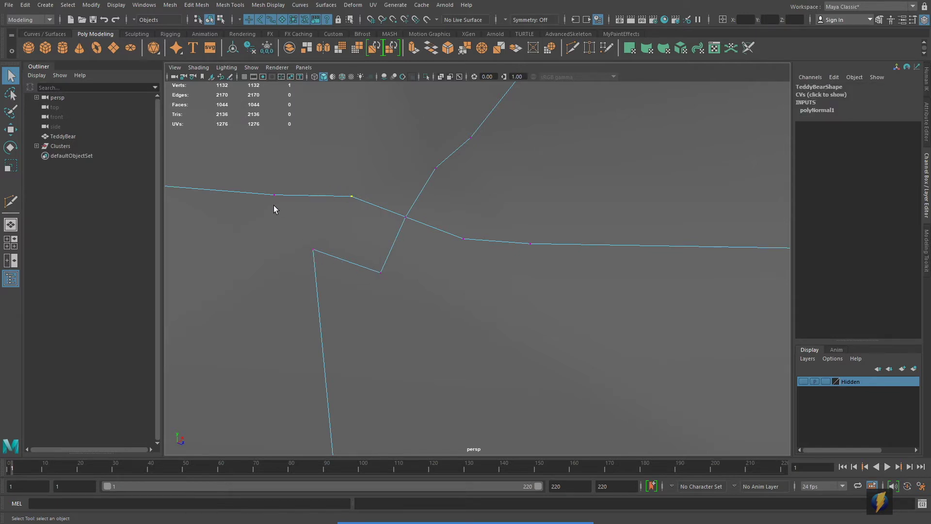
left_click(451, 275)
scroll(451, 275, "down", 5)
scroll(451, 275, "up", 8)
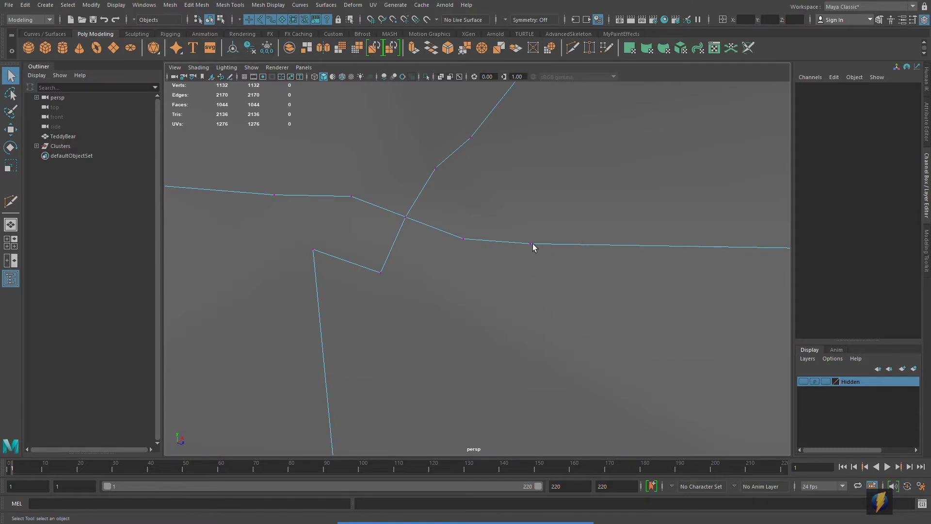
left_click(531, 244)
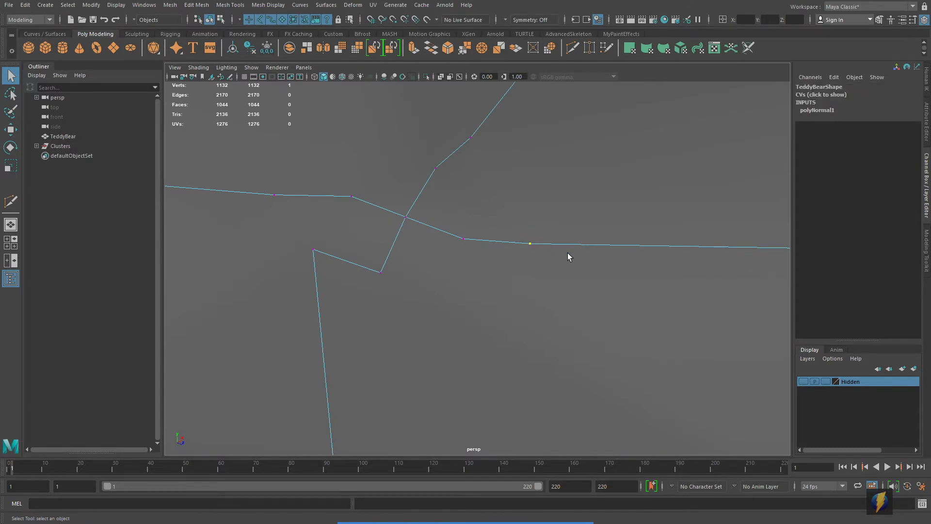
scroll(567, 256, "down", 4)
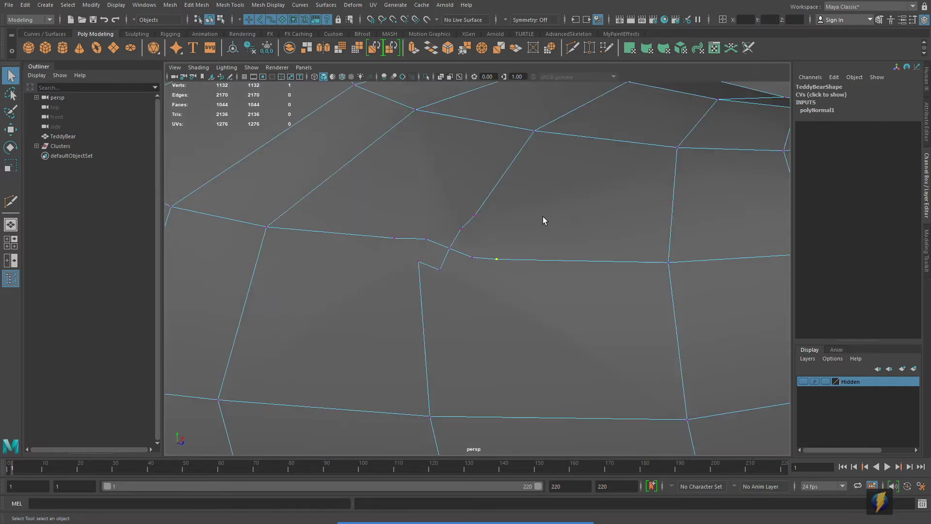
scroll(543, 217, "up", 4)
mouse_move(539, 208)
middle_mouse_down("alt")
mouse_move(558, 225)
mouse_move(540, 207)
middle_mouse_up("alt")
mouse_move(558, 203)
right_mouse_down("alt")
mouse_move(565, 211)
mouse_move(547, 204)
right_mouse_up("alt")
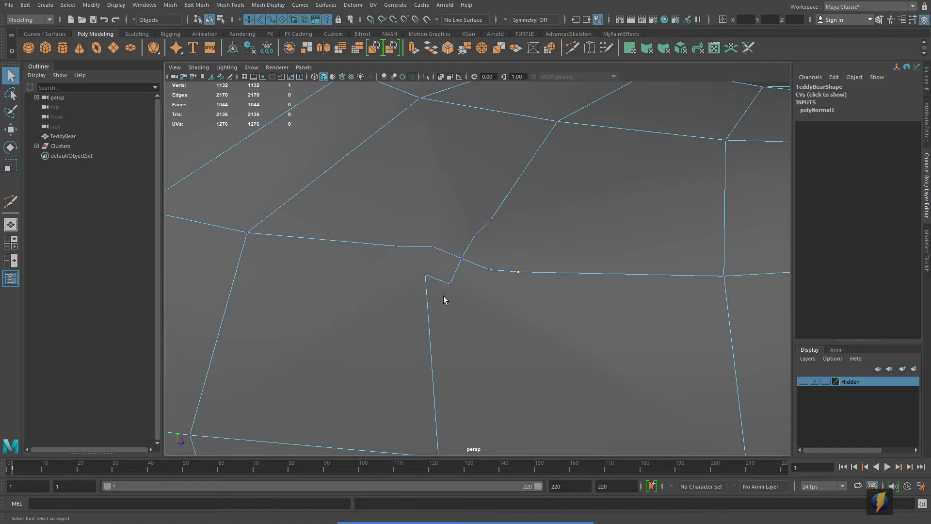
- Use Target Weld to merge the extra vertices on the two most jagged edges into the muzzle junction's central vertex
left_click(927, 237)
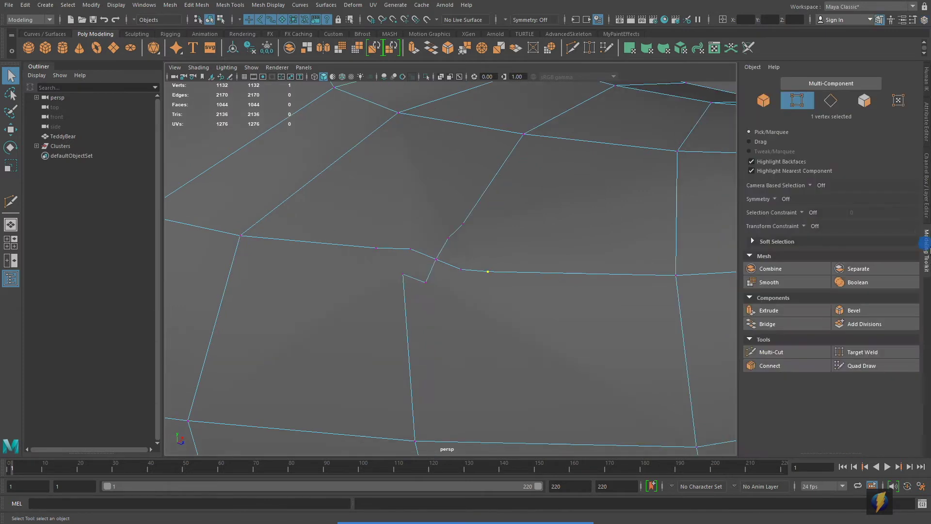
left_click(872, 354)
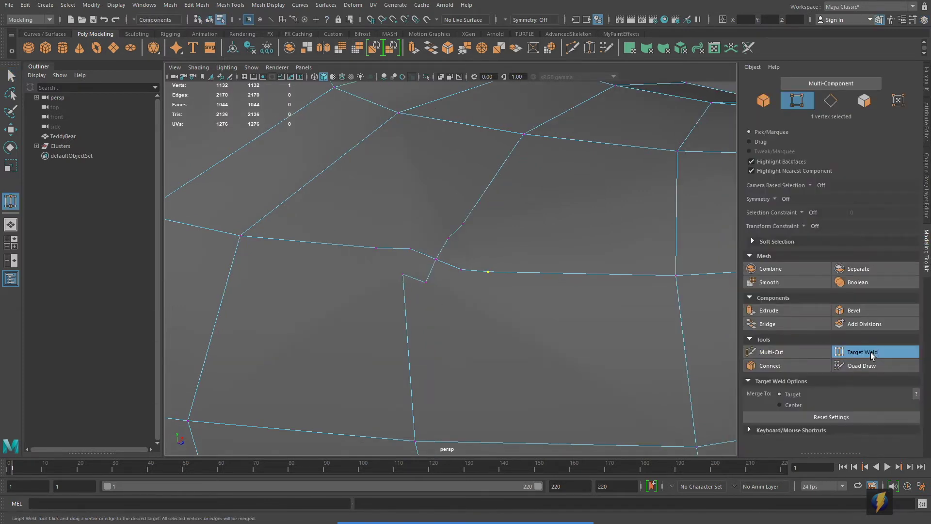
left_click_drag(489, 271, 437, 259)
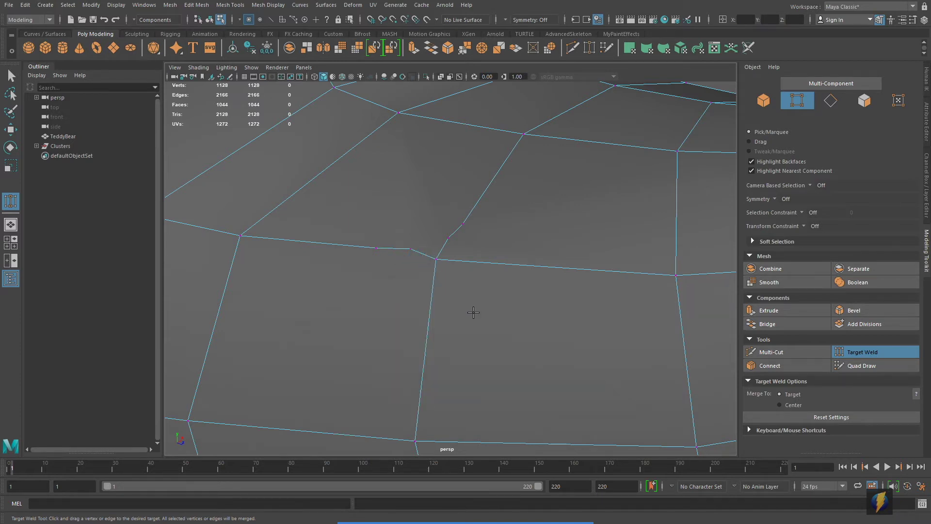
- Select the remaining extra vertices on the two edges still bent near the muzzle junction and delete them
left_click(11, 75)
right_click_drag(313, 247, 375, 250, "alt")
left_click(392, 239)
left_click(342, 238, "shift")
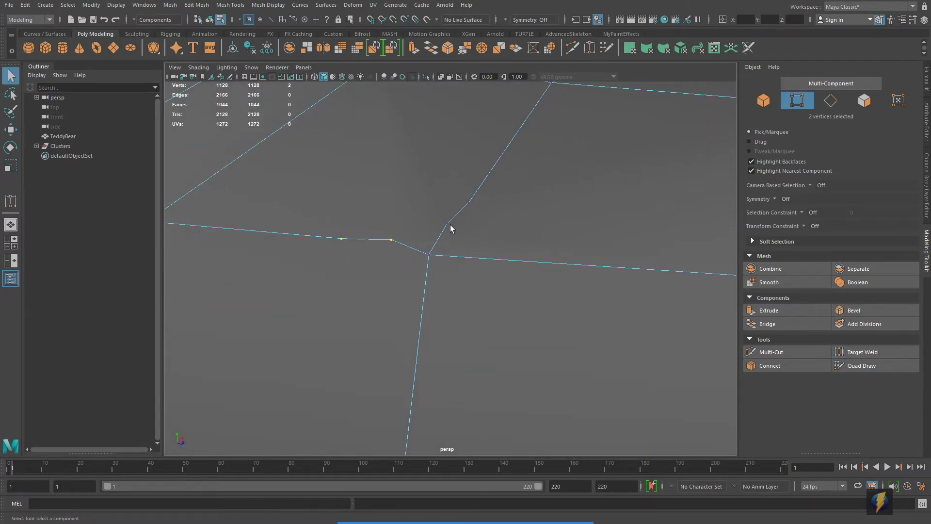
left_click(447, 223, "shift")
key("Delete")
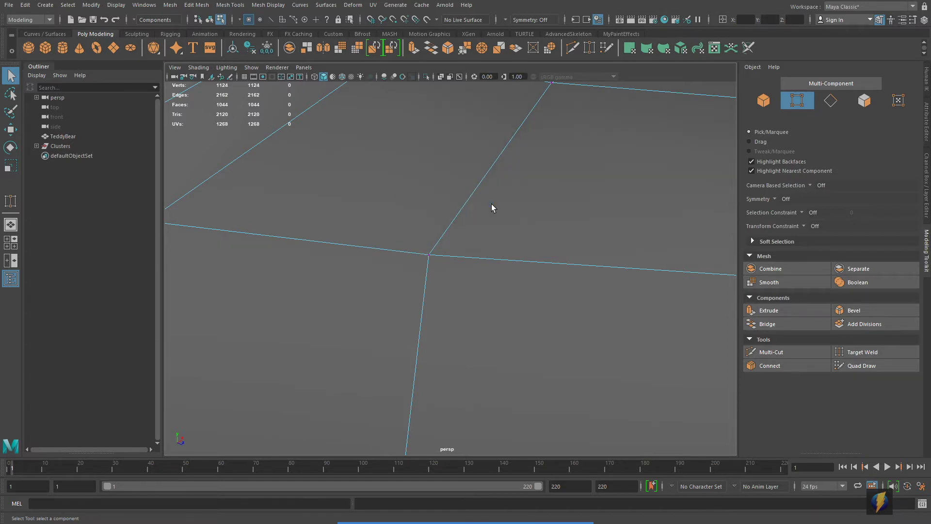
- Select the four faces surrounding the repaired muzzle junction to check their shape
scroll(607, 267, "down", 5)
right_click_drag(510, 241, 505, 257)
left_click(506, 253)
left_click(441, 244, "shift")
left_click(398, 294, "shift")
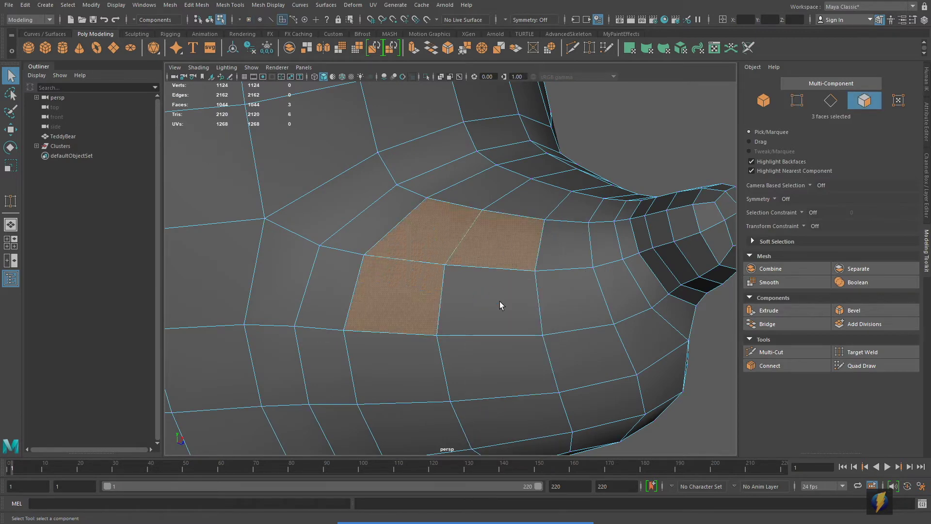
left_click(501, 304, "shift")
- Return the bear to object mode, deselect it, and examine the shading on the side of its head
left_click_drag(413, 298, 584, 321, "alt")
left_click_drag(503, 274, 553, 282, "alt")
right_click_drag(522, 189, 563, 176)
left_click(729, 175)
left_click_drag(553, 262, 439, 297, "alt")
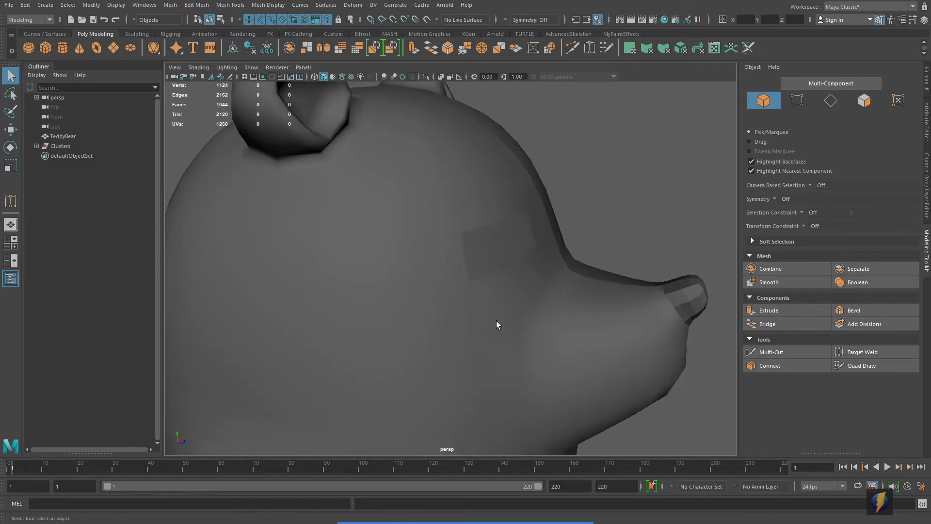
left_click_drag(497, 323, 466, 319, "alt")
- Preview the bear with smoothing, examine the edge flow across its forehead, and restore the unsmoothed display
left_click(480, 327)
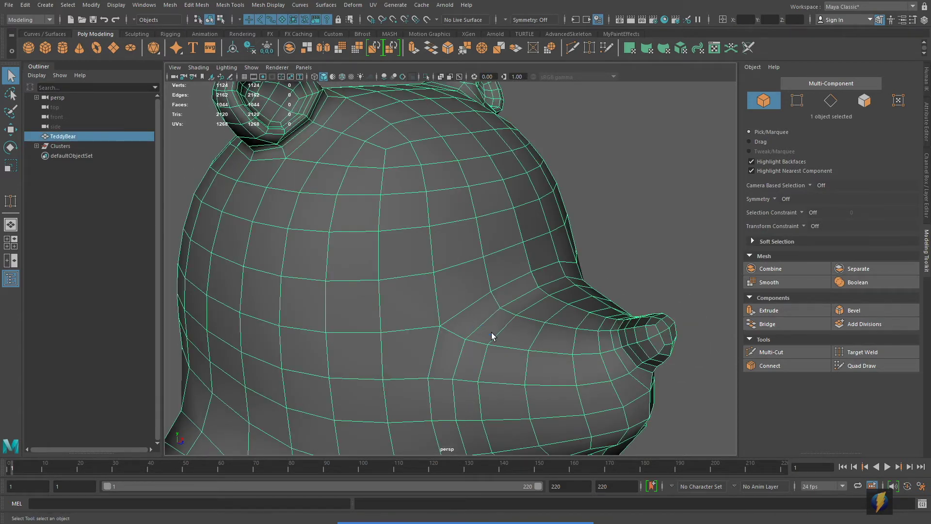
key("3")
mouse_move(451, 278)
left_mouse_down("alt")
mouse_move(492, 273)
mouse_move(444, 271)
left_mouse_up("alt")
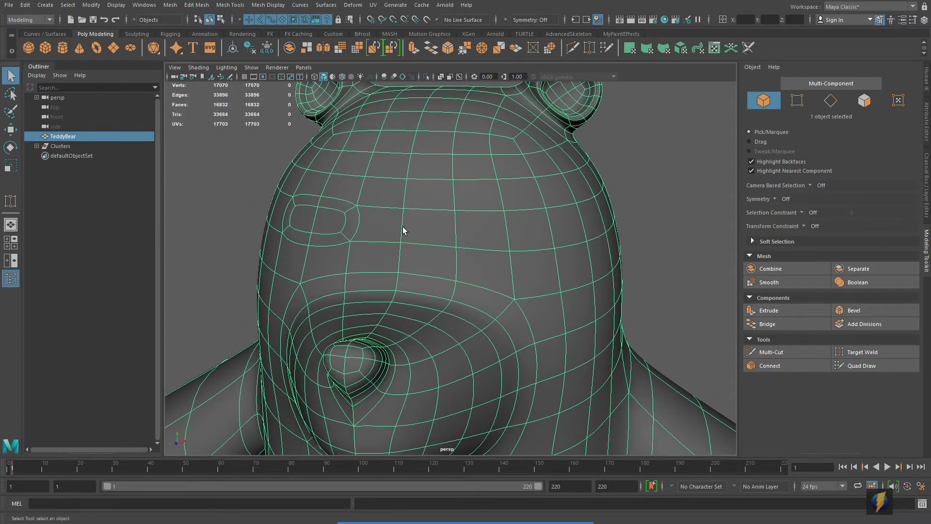
left_click_drag(286, 314, 351, 320, "alt")
right_click_drag(333, 326, 369, 343, "alt")
key("1")
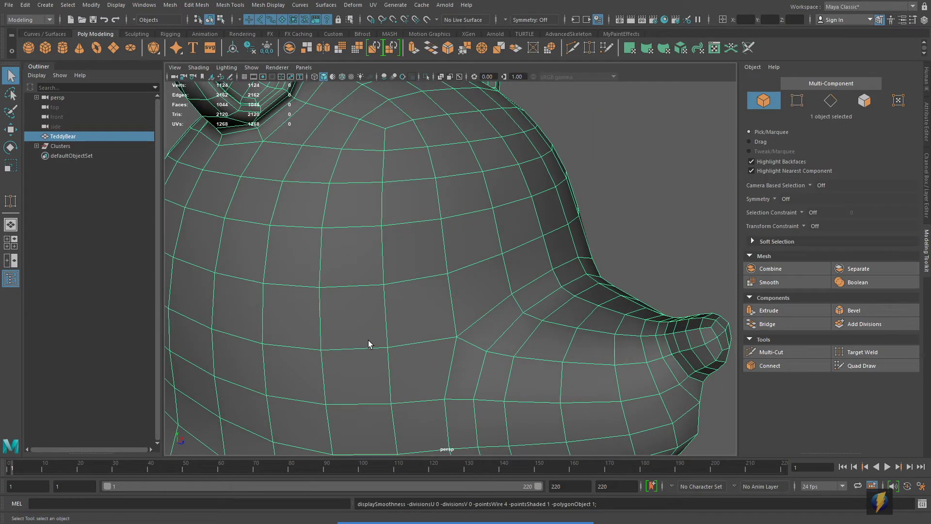
- Select two adjacent faces on the side of the bear's forehead and move them forward along Z, out past the muzzle's base
left_click_drag(462, 287, 440, 280, "alt")
right_click_drag(373, 295, 440, 275, "alt")
left_click(439, 271)
left_click(488, 262, "shift")
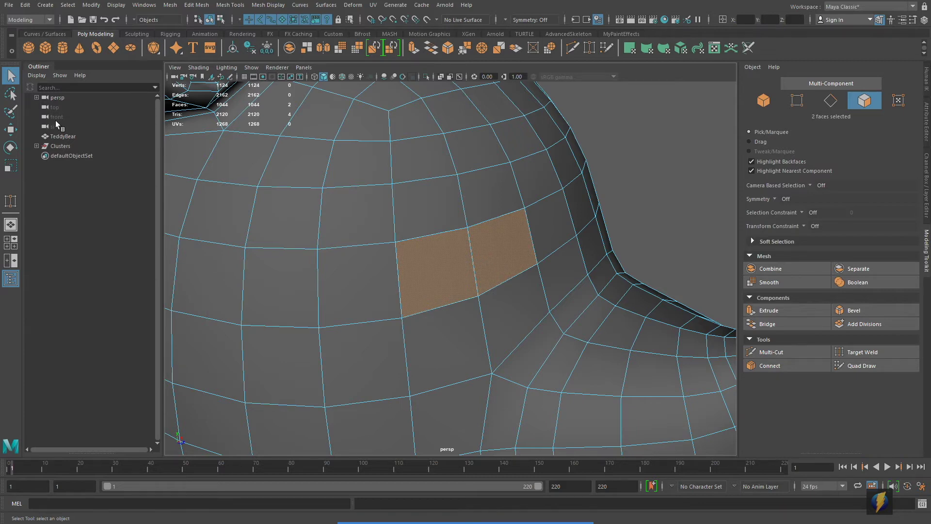
left_click(11, 129)
left_click_drag(498, 250, 683, 332, "alt")
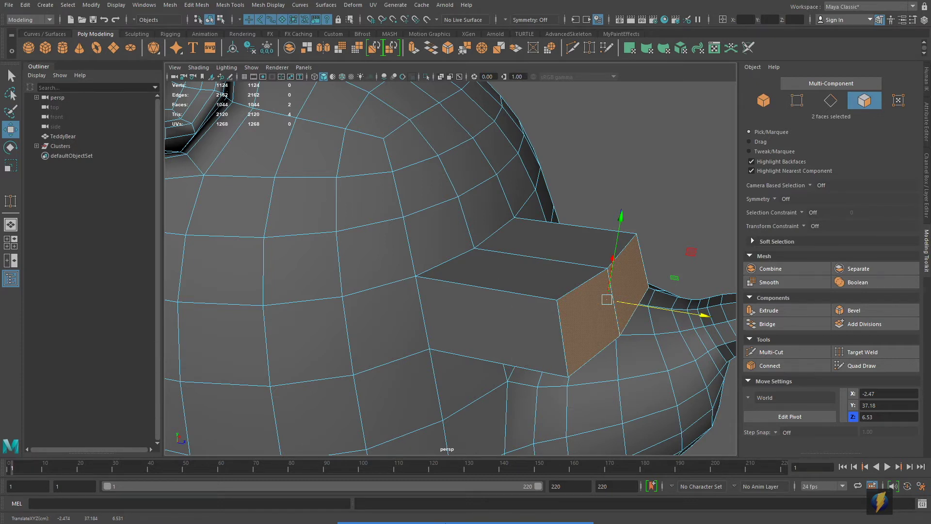
- Undo the forward move of the two faces on the side of the bear's forehead
left_click(500, 505)
mouse_move(620, 153)
left_mouse_down()
mouse_move(558, 229)
mouse_move(550, 212)
mouse_move(470, 321)
mouse_move(575, 180)
left_mouse_up()
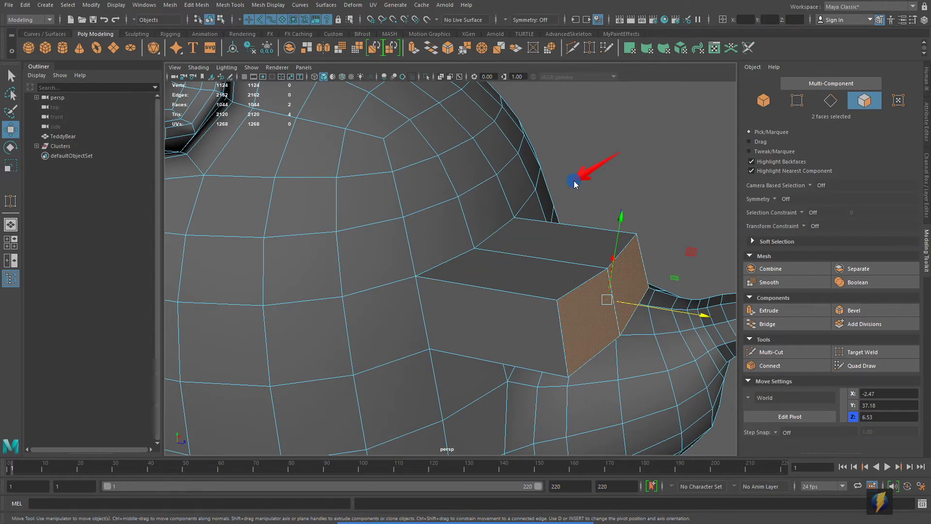
key("ctrl+z")
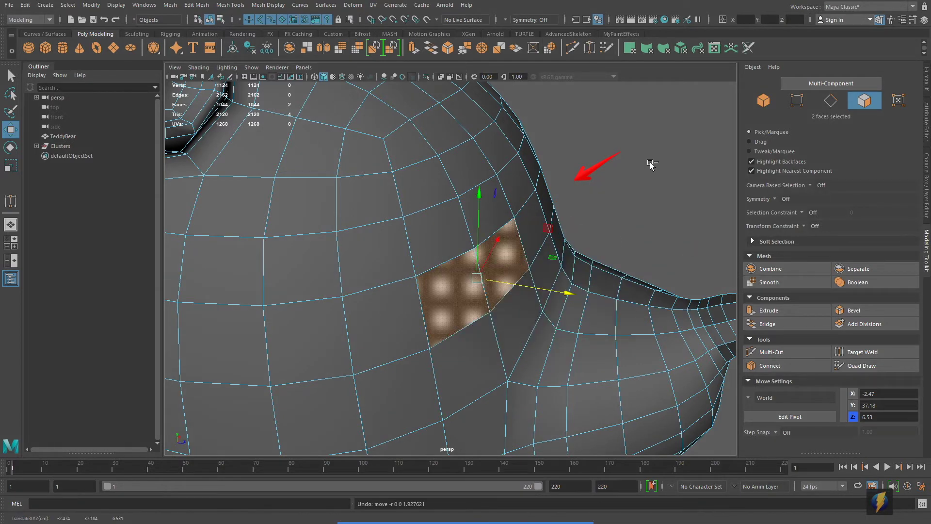
left_click_drag(360, 266, 422, 257, "alt")
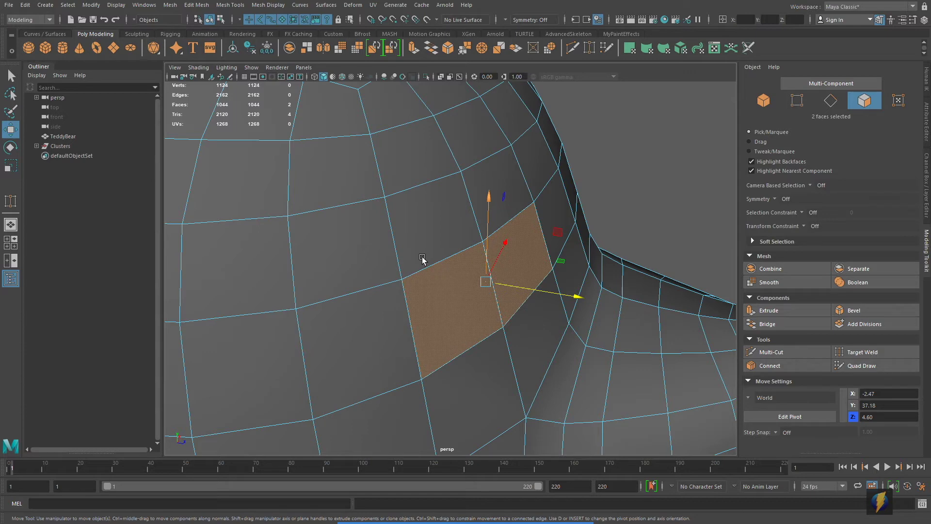
scroll(413, 302, "down", 3)
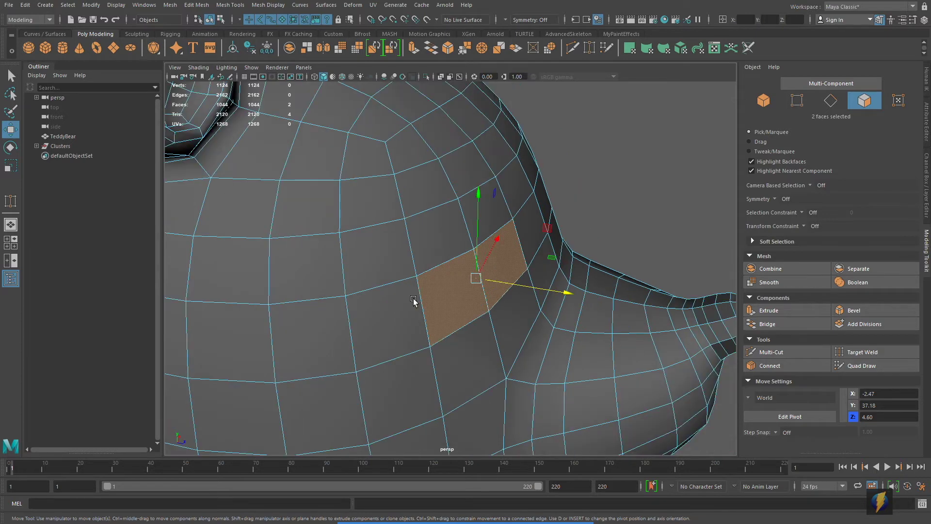
- Select the overlapping vertex pairs at the four outer corners of the two-face patch on the side of the forehead
key("4")
left_click_drag(415, 305, 346, 218, "alt")
right_click_drag(347, 218, 310, 223)
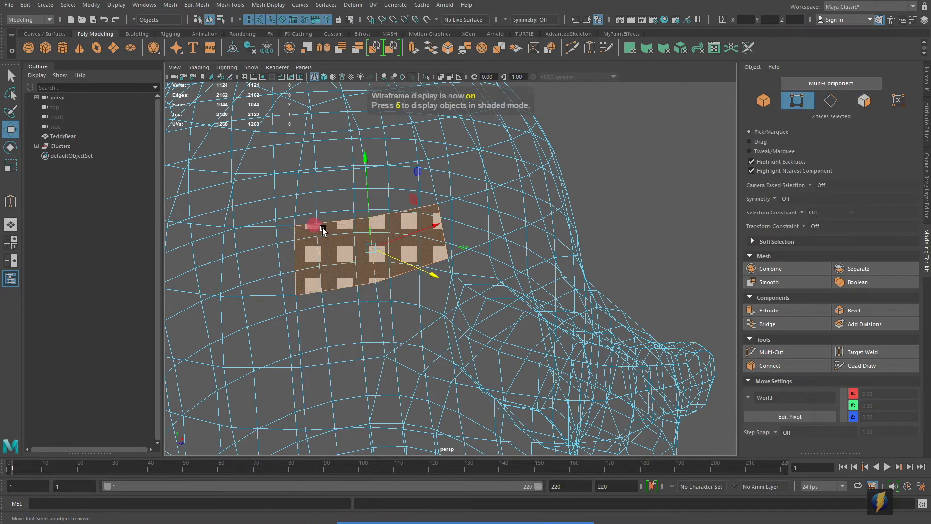
left_click(292, 223)
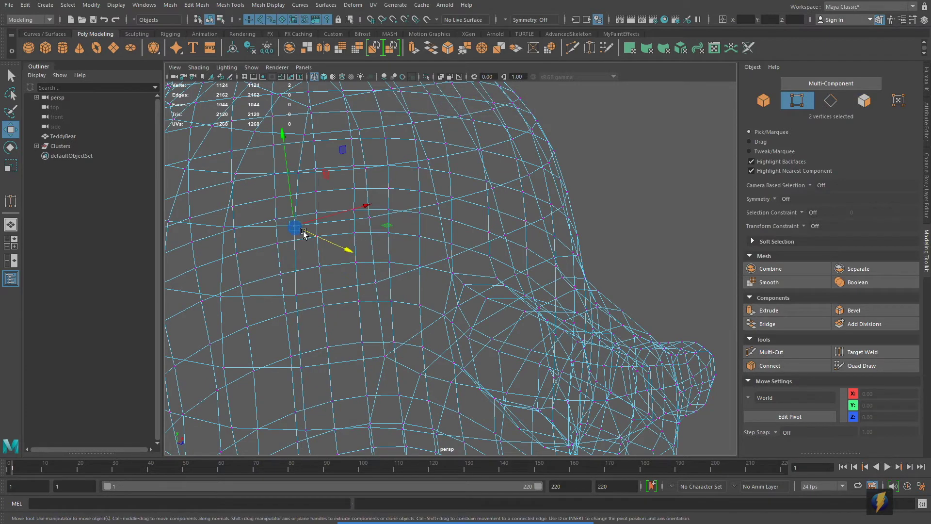
left_click(295, 294, "shift")
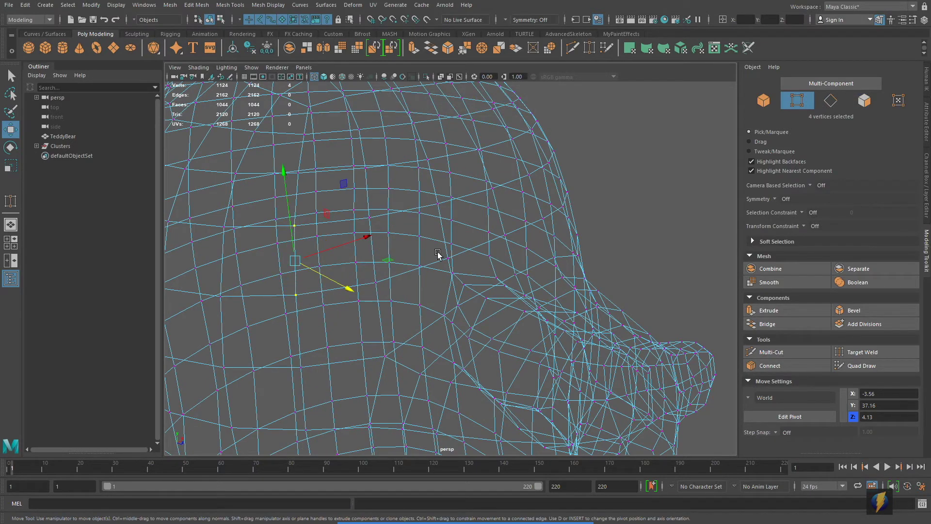
key("5")
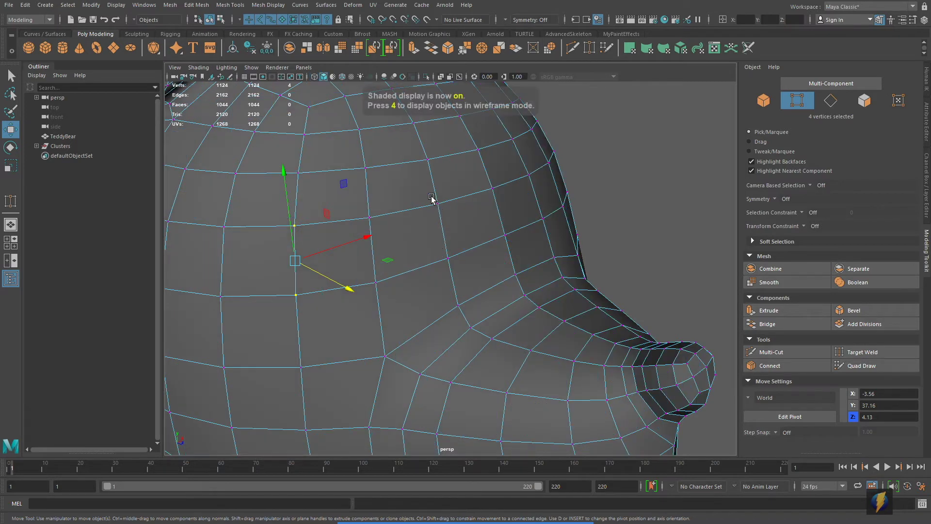
left_click(438, 203, "shift")
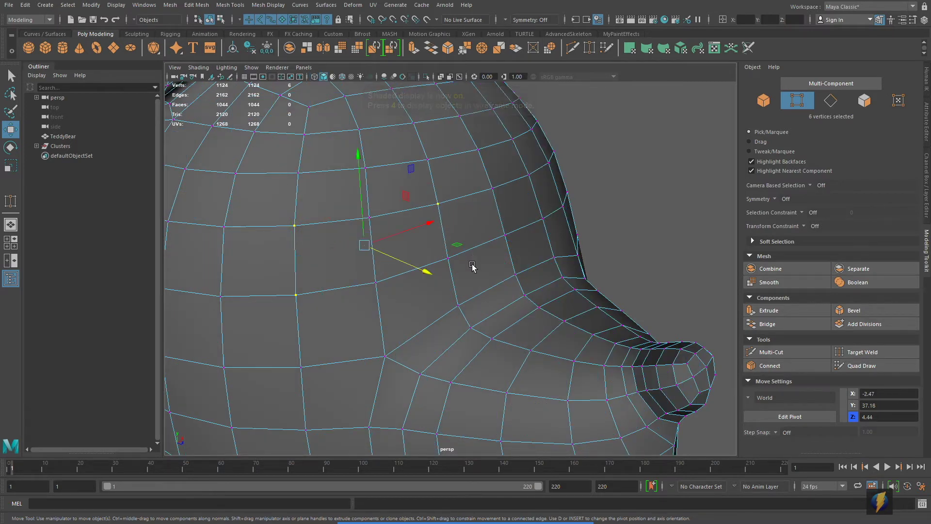
left_click(449, 260, "shift")
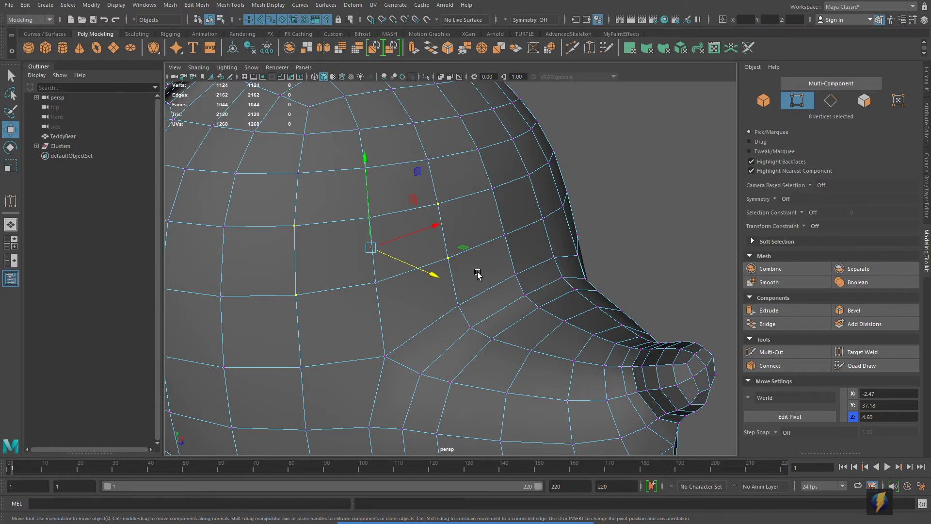
- Preview the bear with smoothing to check how the patch's corner vertices separate, and restore the unsmoothed display
key("3")
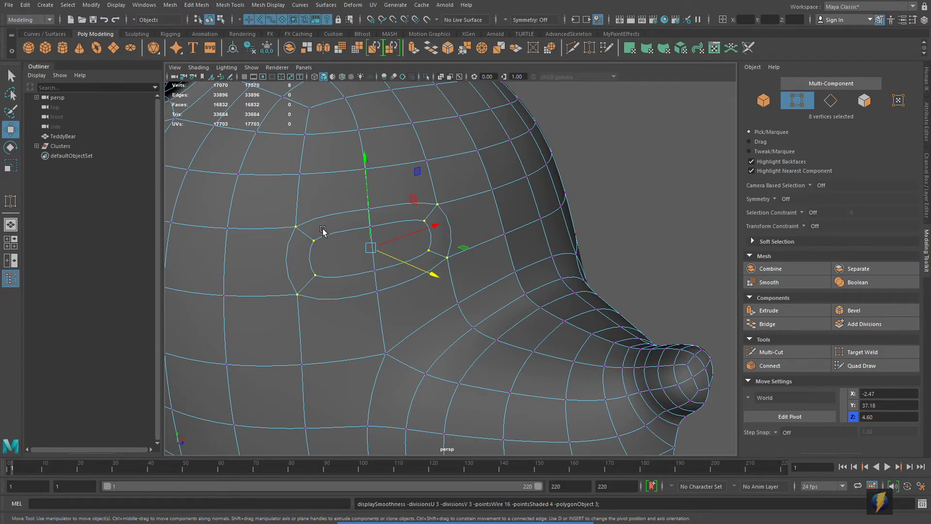
key("1")
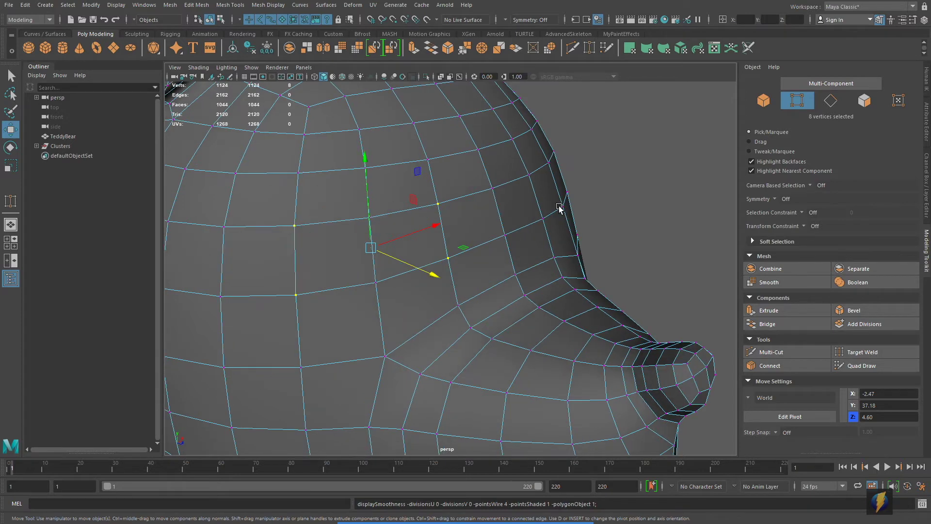
scroll(527, 272, "down", 5)
scroll(437, 268, "up", 5)
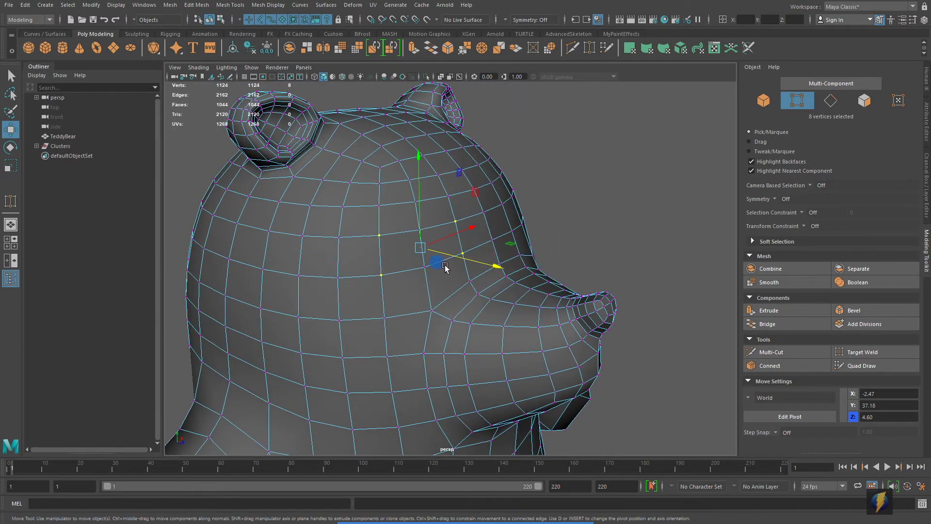
- Add the overlapping vertex pairs at both ends of the patch's middle edge to the selection
key("q")
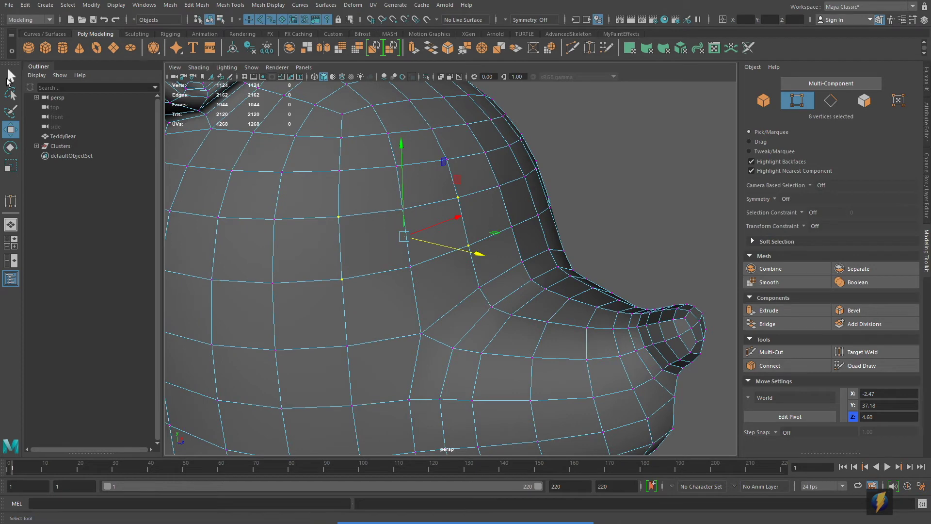
left_click(401, 209, "shift")
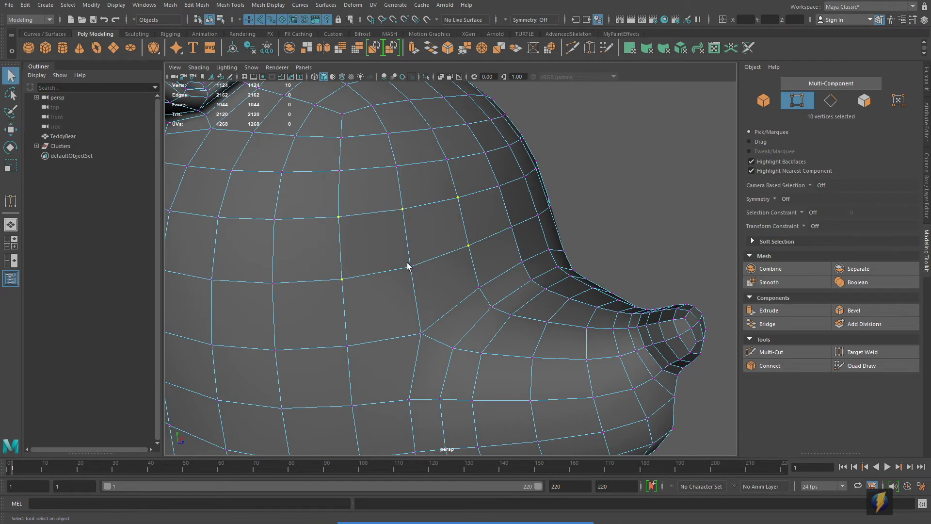
left_click_drag(407, 262, 415, 274, "shift")
- Examine the vertex selection around the back and sides of the head and check the selected vertex count
right_click_drag(524, 266, 347, 251, "alt")
left_click_drag(450, 255, 561, 247, "alt")
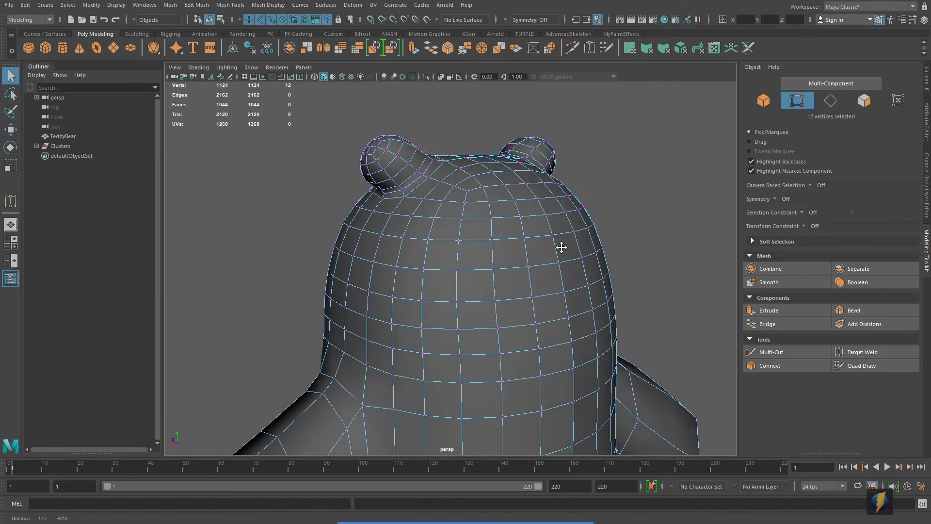
right_click_drag(561, 247, 574, 252, "alt")
left_click_drag(574, 251, 353, 258, "alt")
right_click_drag(354, 257, 521, 298, "alt")
right_click_drag(395, 328, 432, 315, "alt")
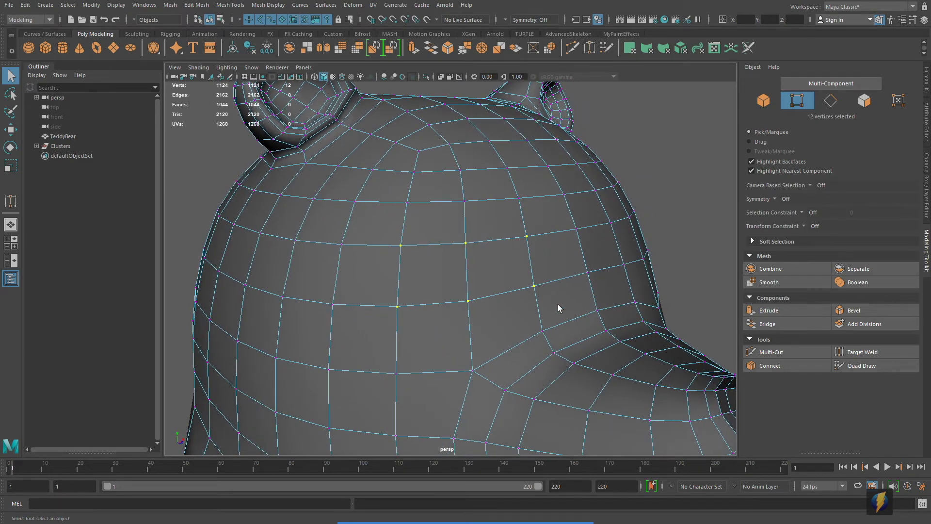
middle_click_drag(450, 219, 526, 278, "alt")
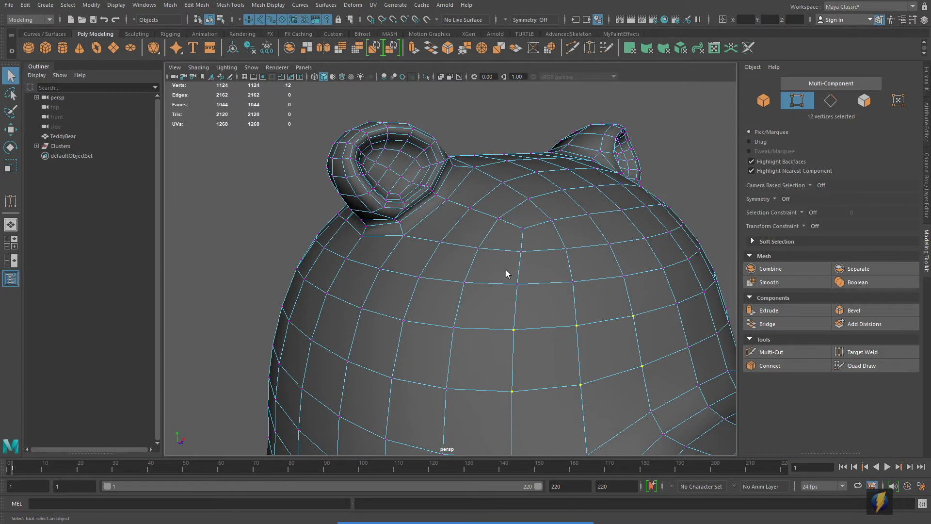
left_click(501, 503)
mouse_move(237, 259)
left_mouse_down()
mouse_move(278, 161)
mouse_move(282, 87)
left_mouse_up()
left_click_drag(501, 310, 492, 265, "alt")
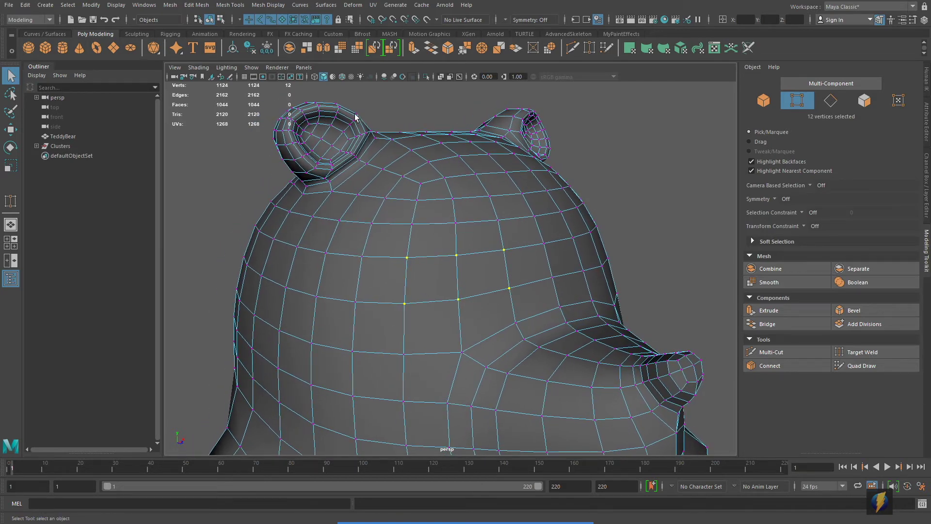
- Merge the selected overlapping vertices of the forehead patch with a distance threshold of 0.01, and check the vertex count
left_click(202, 6)
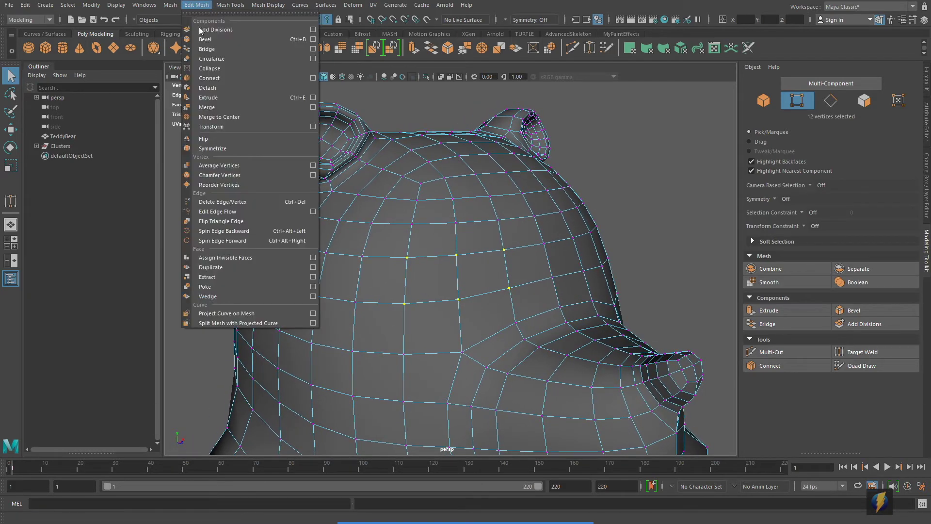
left_click(229, 106)
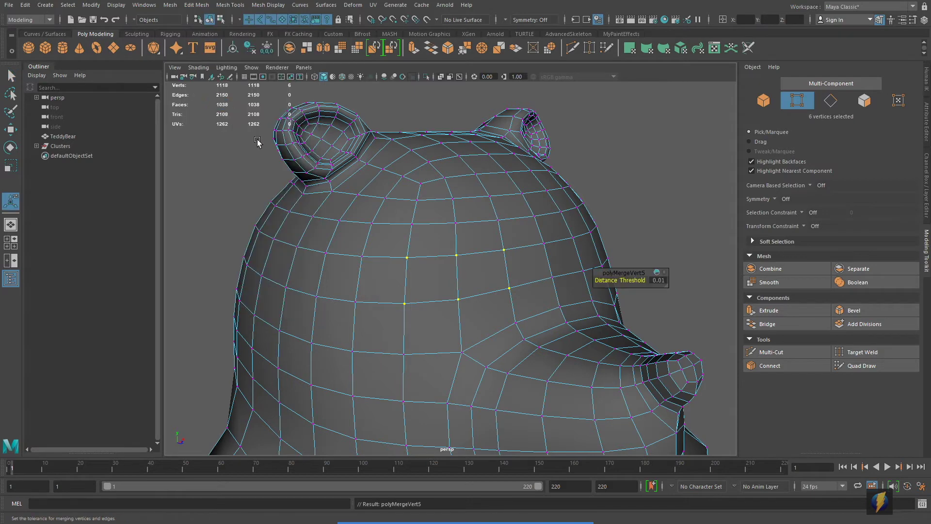
left_click(501, 503)
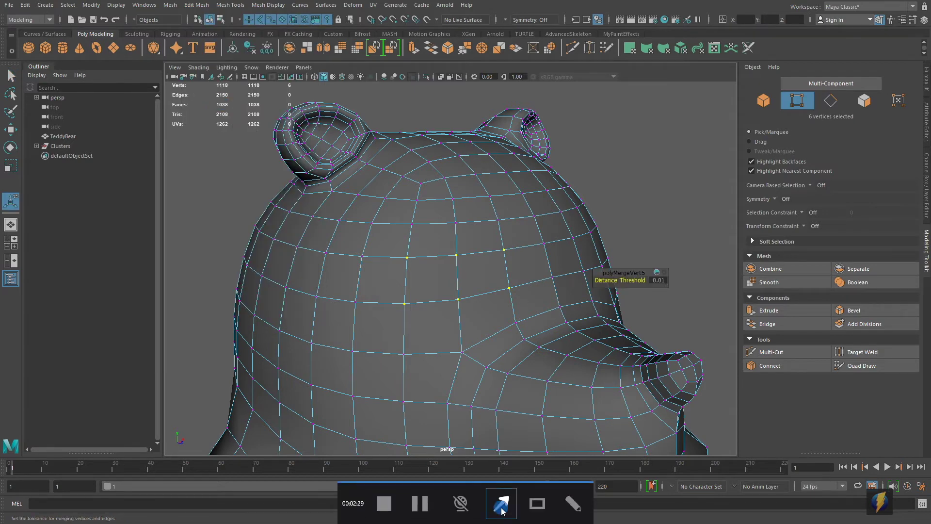
left_click_drag(241, 249, 284, 87)
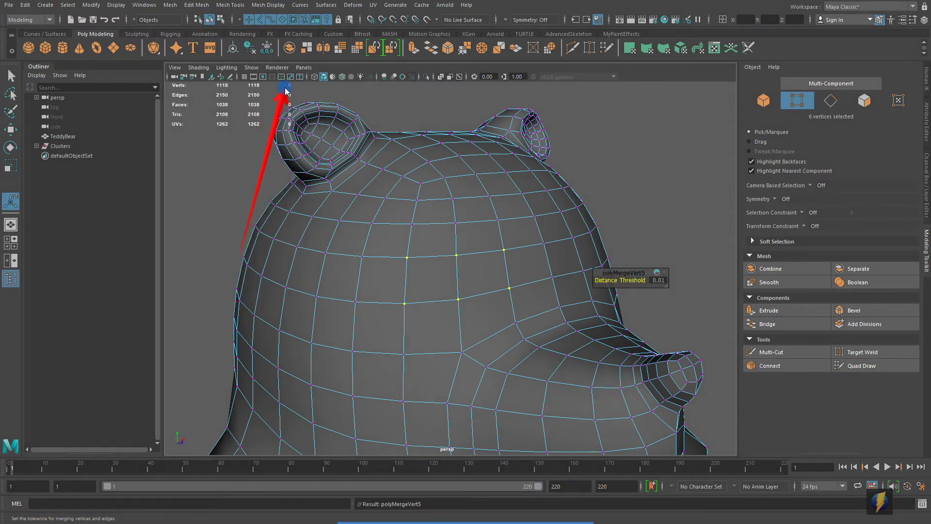
- Preview the merged forehead with smoothing, examine its edge flow from the front, and restore the unsmoothed display
mouse_move(597, 195)
left_mouse_down("alt")
mouse_move(580, 192)
mouse_move(584, 199)
left_mouse_up("alt")
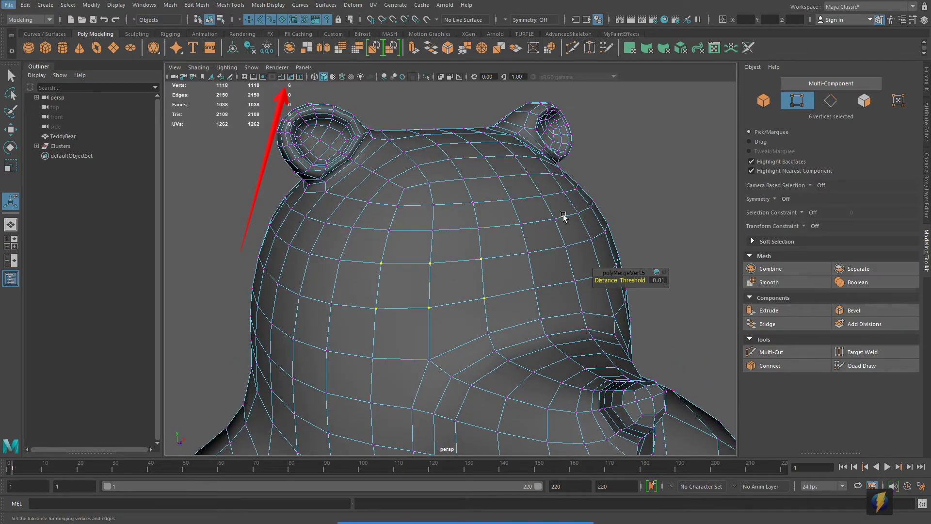
key("3")
left_click_drag(527, 267, 354, 232, "alt")
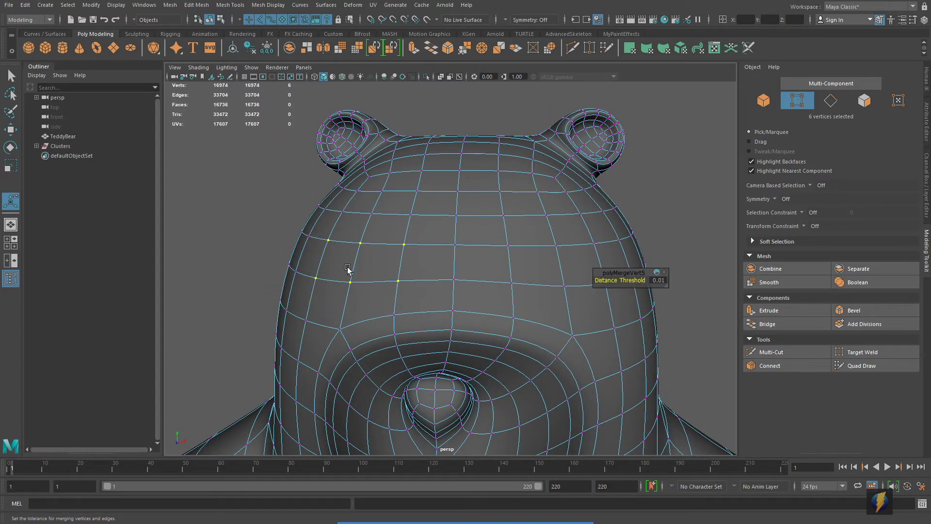
key("1")
- Select the two long adjacent faces on the bear's arm to inspect their shape
mouse_move(530, 308)
left_mouse_down("alt")
mouse_move(519, 312)
mouse_move(532, 315)
left_mouse_up("alt")
right_click_drag(531, 314, 274, 285, "alt")
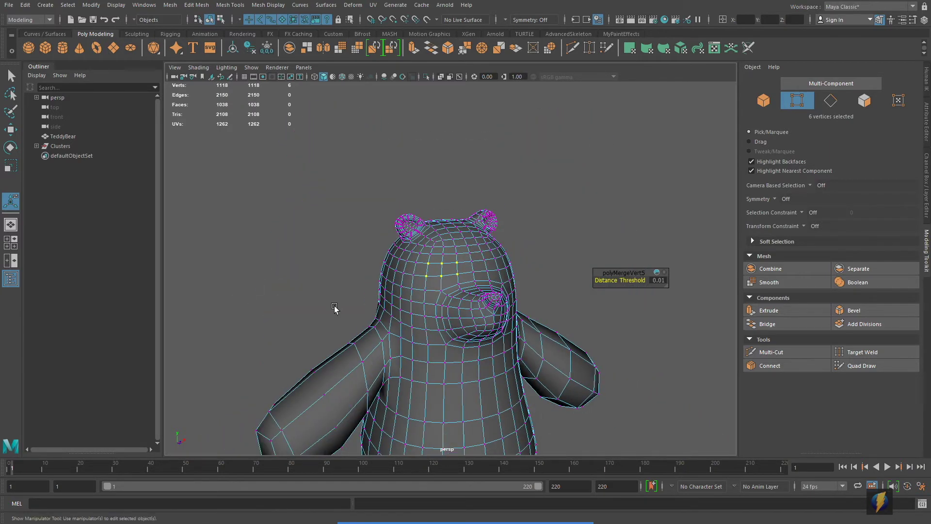
middle_click_drag(332, 308, 326, 167, "alt")
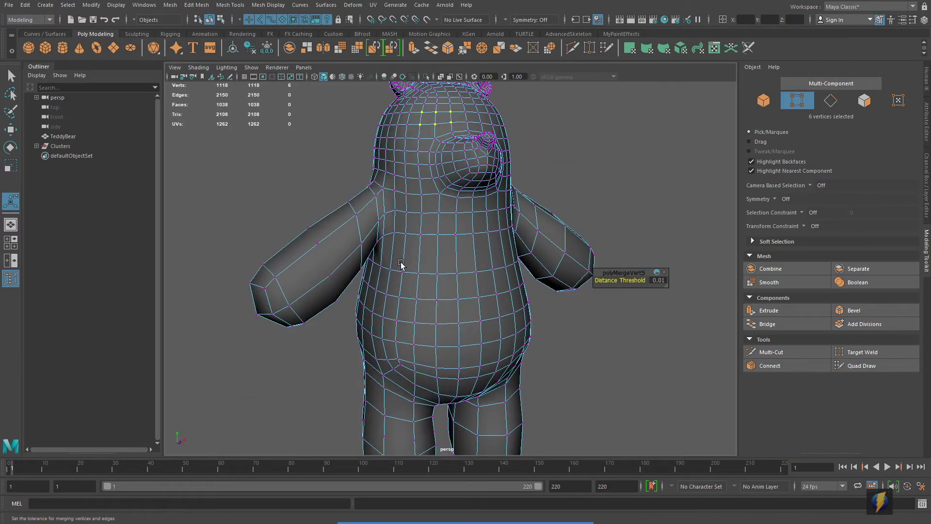
right_click_drag(318, 312, 370, 286, "alt")
middle_click_drag(370, 286, 489, 265, "alt")
right_click_drag(490, 265, 521, 313, "alt")
left_click_drag(521, 312, 487, 311, "alt")
mouse_move(380, 266)
left_mouse_down("alt")
mouse_move(387, 233)
mouse_move(395, 265)
left_mouse_up("alt")
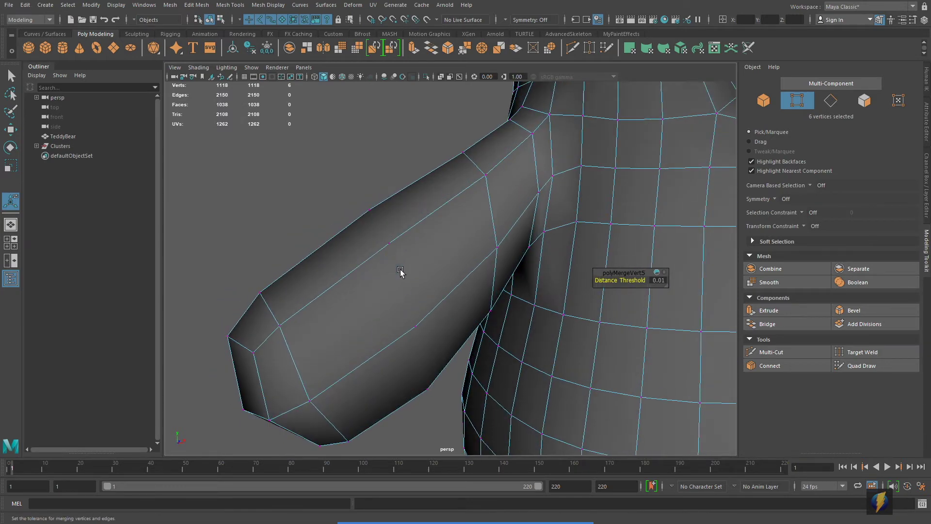
middle_click_drag(466, 312, 457, 298, "alt")
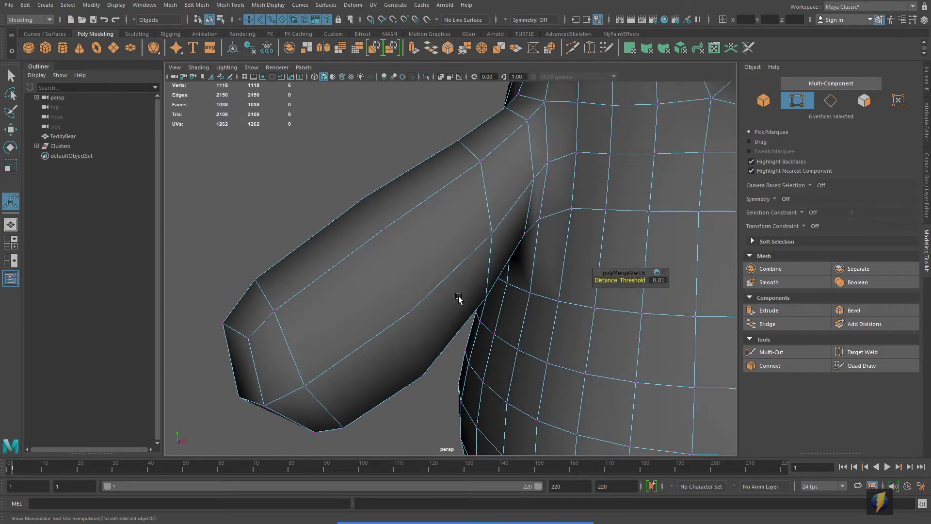
right_click_drag(399, 263, 399, 271)
left_click(399, 271)
left_click(347, 239, "shift")
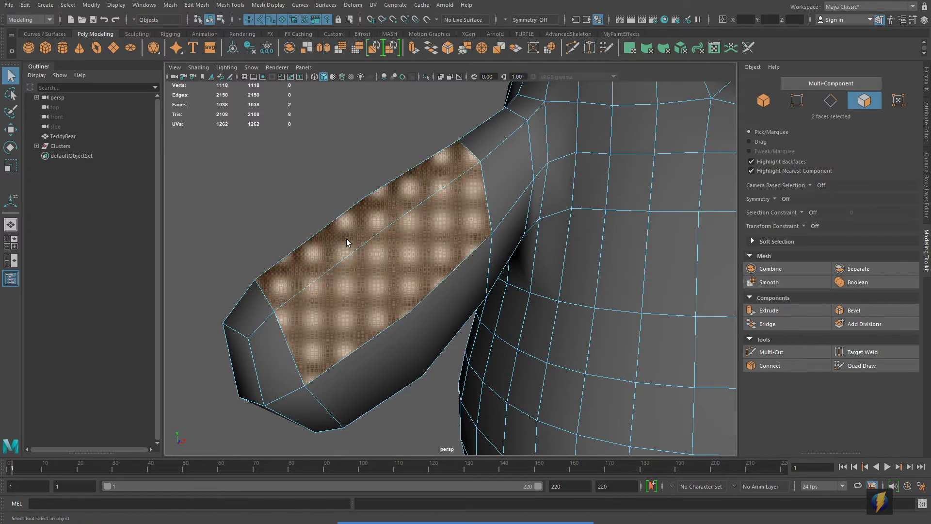
- Select the six edges bordering the large face on the arm to check its side count, and clear the selection
right_click_drag(379, 247, 365, 273)
scroll(371, 298, "up", 3)
left_click(365, 274)
left_click_drag(402, 302, 383, 293, "alt")
right_click_drag(376, 250, 370, 216)
left_click(331, 266)
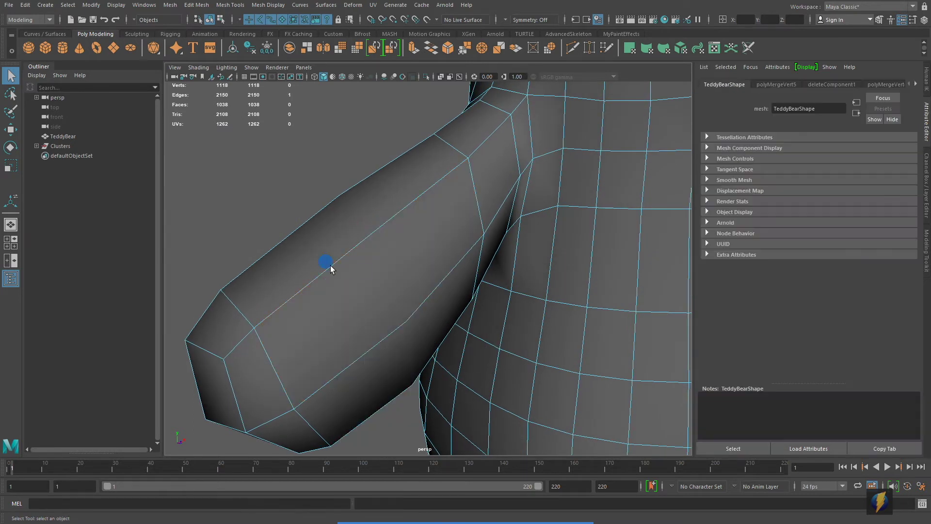
left_click(477, 192, "shift")
left_click_drag(335, 379, 388, 356, "alt")
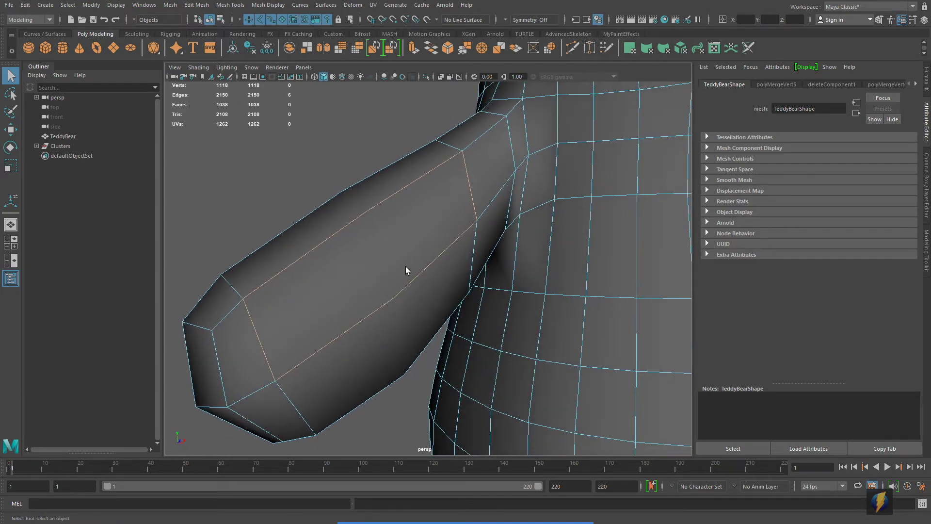
left_click_drag(410, 275, 386, 266, "alt")
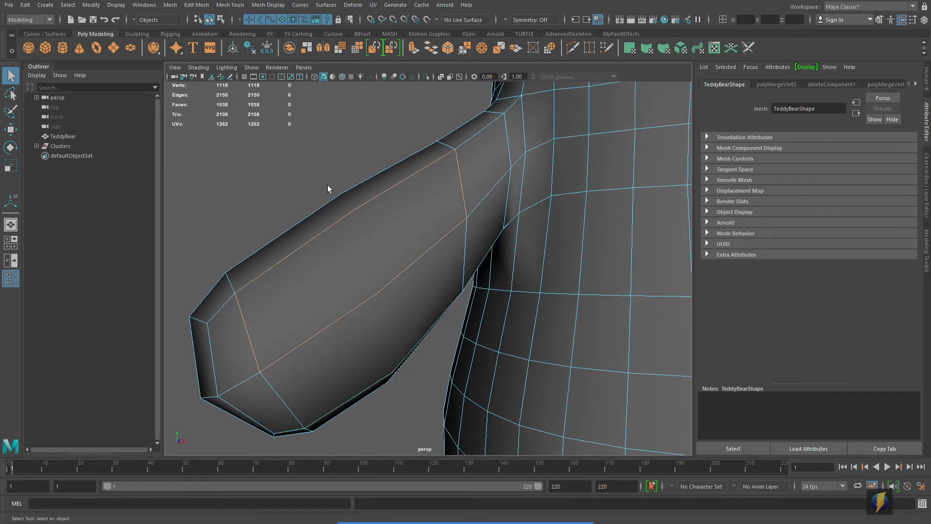
left_click(312, 160)
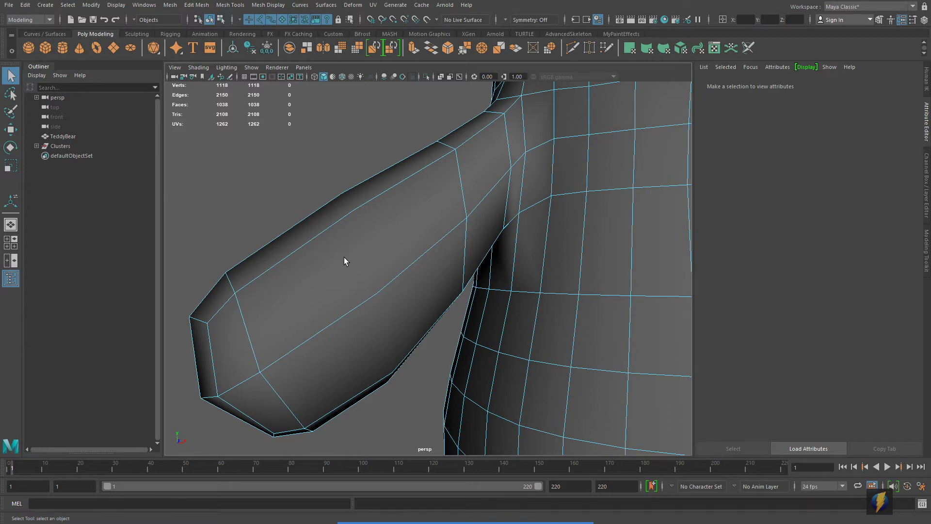
- Examine the mid-arm vertices on the bear's right arm and compare the edge layout with that of the left arm
left_click_drag(322, 259, 399, 291, "alt")
right_click_drag(372, 295, 313, 253)
right_click_drag(307, 323, 379, 261, "alt")
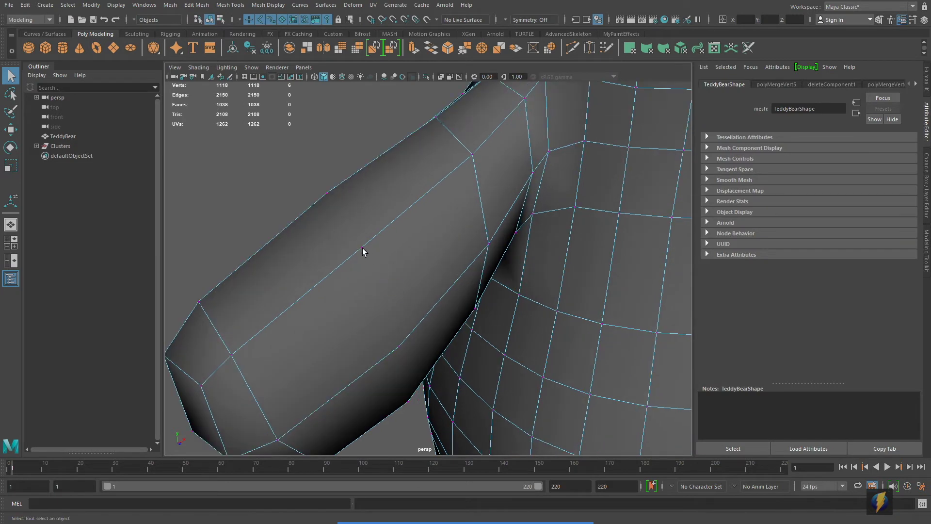
right_click_drag(485, 297, 289, 283, "alt")
middle_click_drag(576, 297, 486, 296, "alt")
left_click_drag(578, 295, 490, 292, "alt")
middle_click_drag(558, 293, 466, 274, "alt")
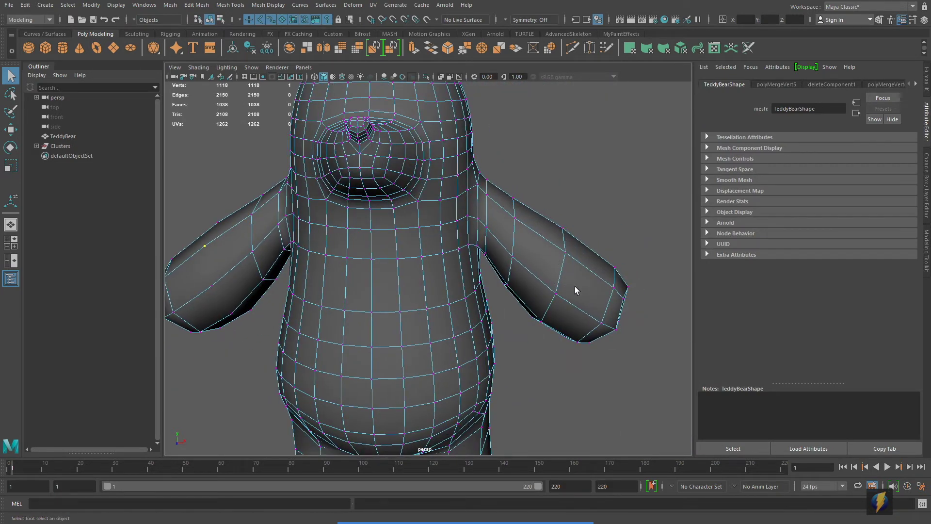
middle_click_drag(581, 290, 604, 279, "alt")
left_click_drag(604, 278, 585, 257, "alt")
left_click(565, 316)
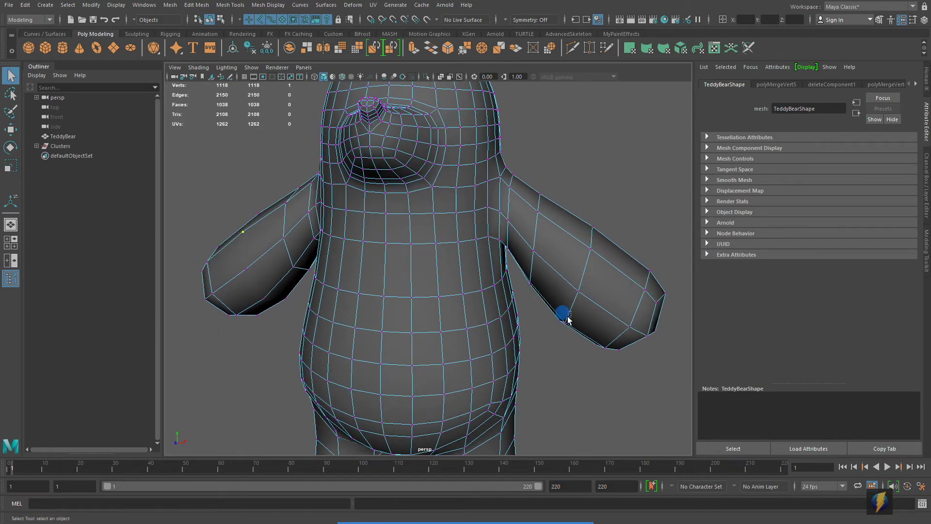
left_click_drag(266, 264, 469, 245, "alt")
right_click_drag(272, 264, 356, 270, "alt")
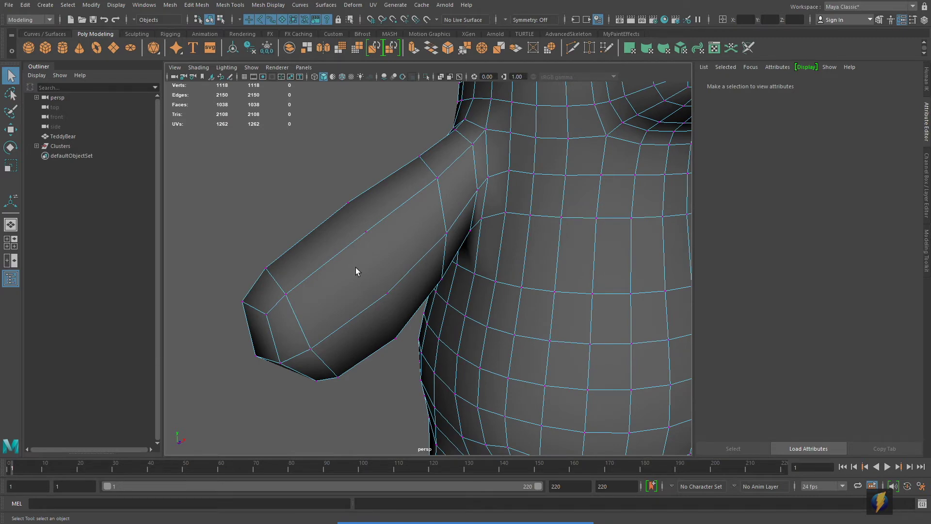
mouse_move(354, 267)
left_mouse_down("alt")
mouse_move(309, 266)
mouse_move(406, 285)
left_mouse_up("alt")
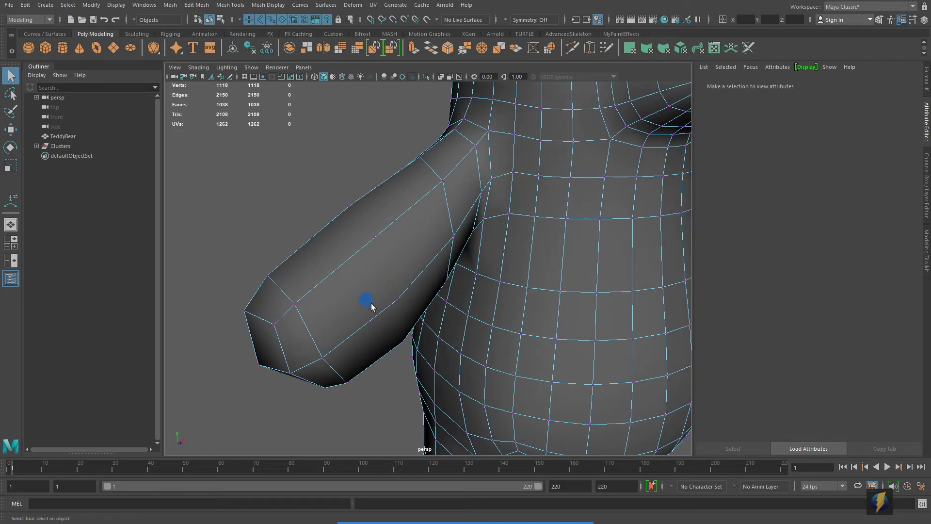
- Use Multi-Cut to cut edges across the front of the bear's right arm through the unconnected mid-arm vertices
right_click_drag(558, 202, 584, 203)
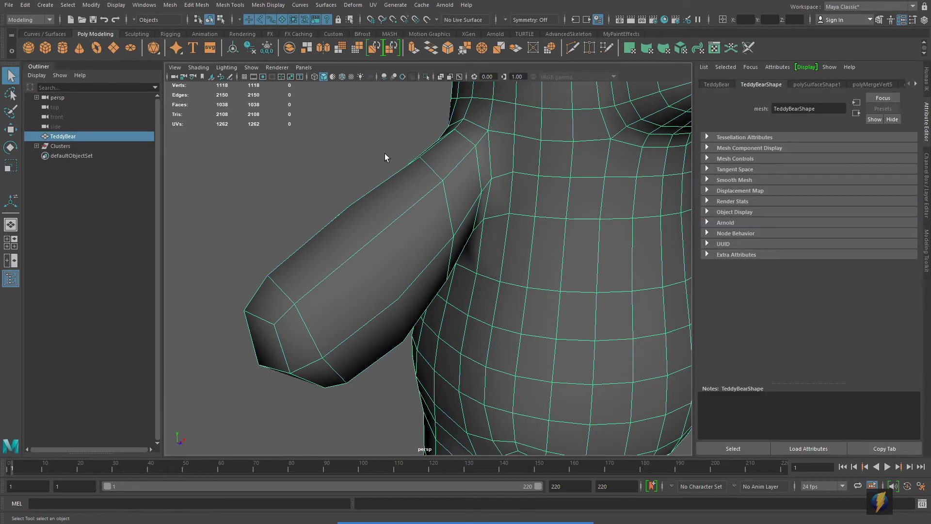
left_click(927, 229)
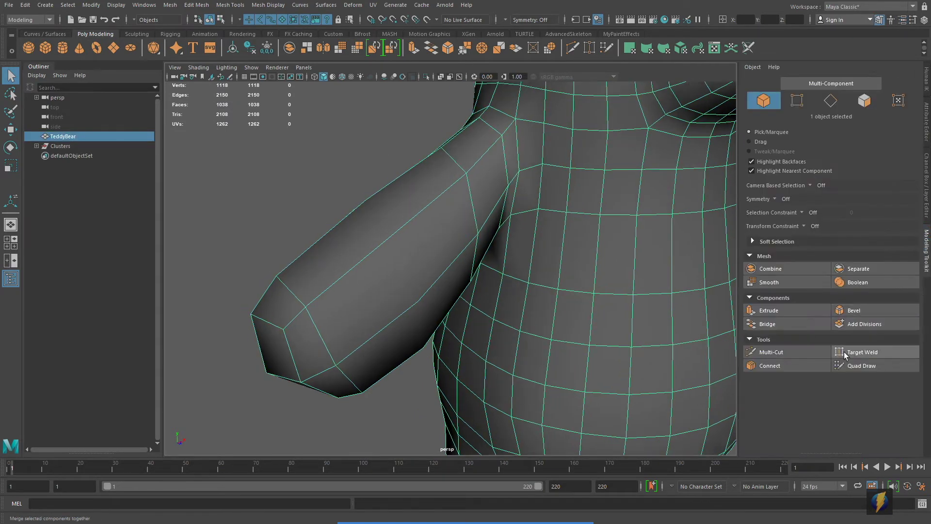
left_click(771, 352)
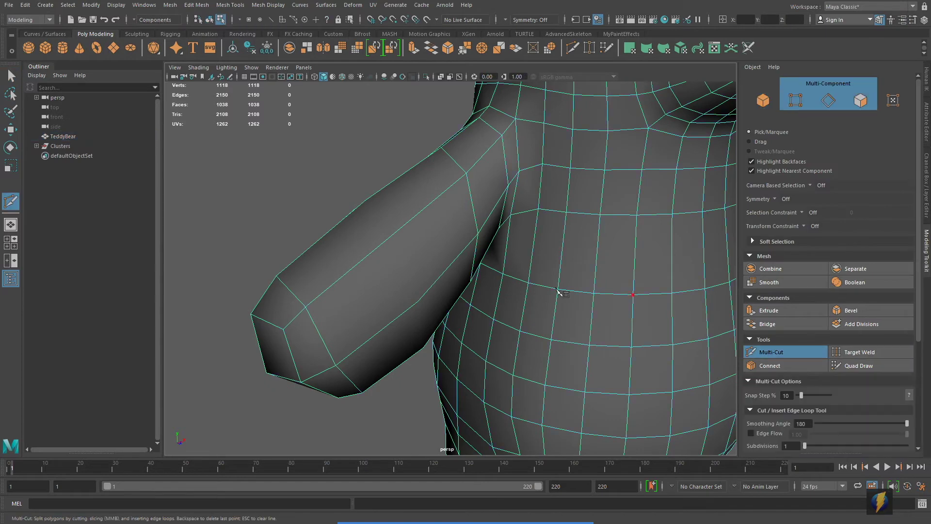
left_click(392, 235)
left_click(420, 308)
left_click_drag(421, 308, 388, 285, "alt")
left_click(386, 287)
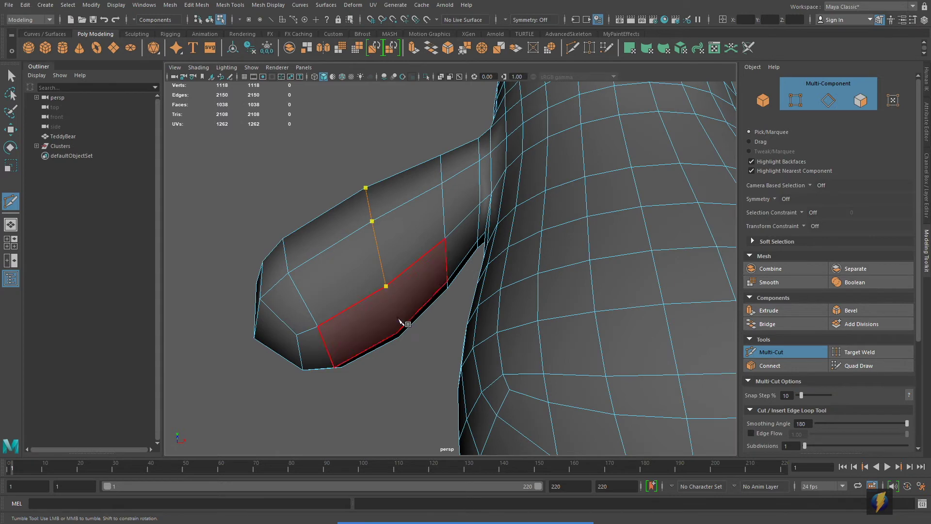
left_click(398, 334)
- Continue the cut through the vertices around the back of the right arm to close the edge ring
left_click_drag(396, 332, 577, 267, "alt")
left_click(505, 237)
left_click_drag(507, 232, 470, 257, "alt")
left_click(496, 231)
left_click(442, 251)
left_click(509, 223)
left_click_drag(562, 226, 409, 243, "alt")
left_click(408, 247)
- Check the whole bear from the front, leave the Multi-Cut tool, and inspect the edge layout of both legs up close
scroll(565, 317, "down", 8)
left_click_drag(581, 315, 547, 301, "alt")
middle_click_drag(546, 302, 507, 292, "alt")
left_click_drag(508, 295, 504, 289, "alt")
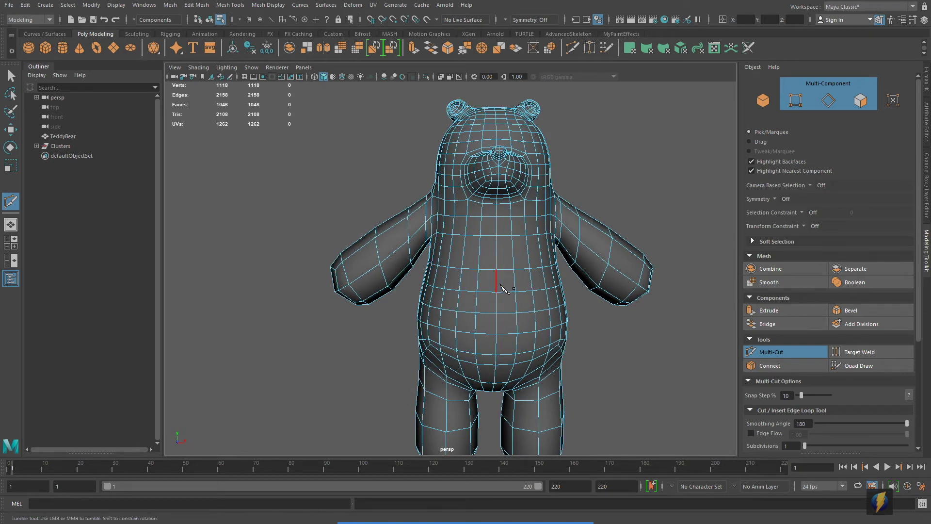
mouse_move(504, 289)
left_mouse_down("alt")
mouse_move(470, 301)
mouse_move(499, 305)
left_mouse_up("alt")
middle_click_drag(502, 307, 484, 177, "alt")
right_click_drag(322, 298, 548, 320, "alt")
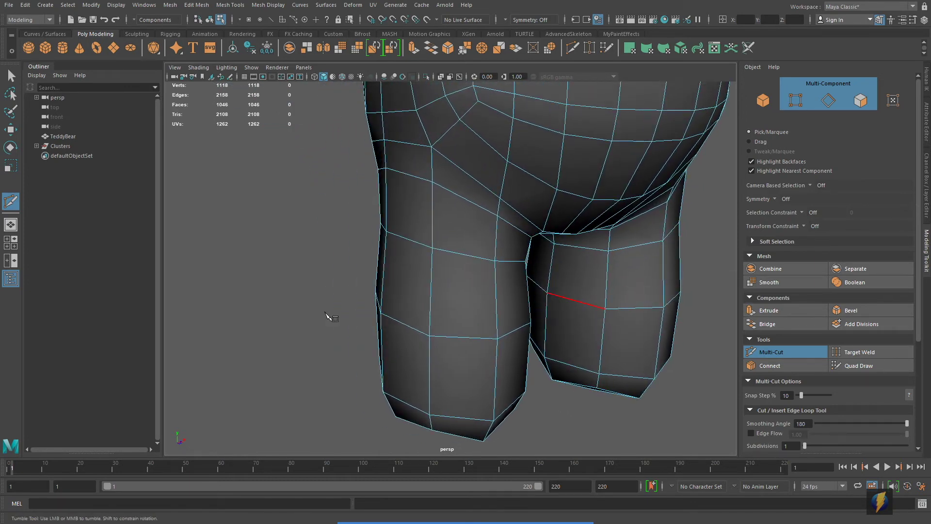
right_click_drag(329, 316, 457, 316, "alt")
left_click_drag(457, 315, 458, 313, "alt")
right_click_drag(480, 241, 291, 246, "alt")
middle_click_drag(311, 252, 348, 392, "alt")
right_click_drag(426, 265, 606, 317, "alt")
middle_click_drag(572, 325, 574, 300, "alt")
left_click_drag(560, 321, 551, 314, "alt")
left_click(7, 77)
mouse_move(403, 229)
left_mouse_down("alt")
mouse_move(431, 234)
mouse_move(386, 237)
mouse_move(415, 236)
left_mouse_up("alt")
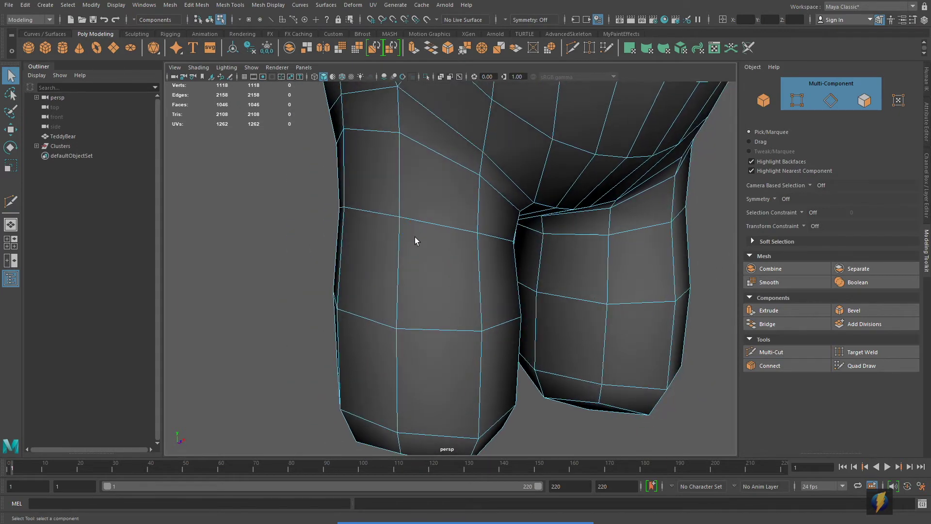
- Preview the legs with smoothing, examine the upper right leg, and restore the unsmoothed display
key("3")
left_click_drag(522, 272, 449, 270, "alt")
right_click_drag(448, 269, 600, 303, "alt")
left_click_drag(599, 304, 583, 320, "alt")
right_click_drag(584, 320, 436, 302, "alt")
left_click_drag(436, 301, 441, 307, "alt")
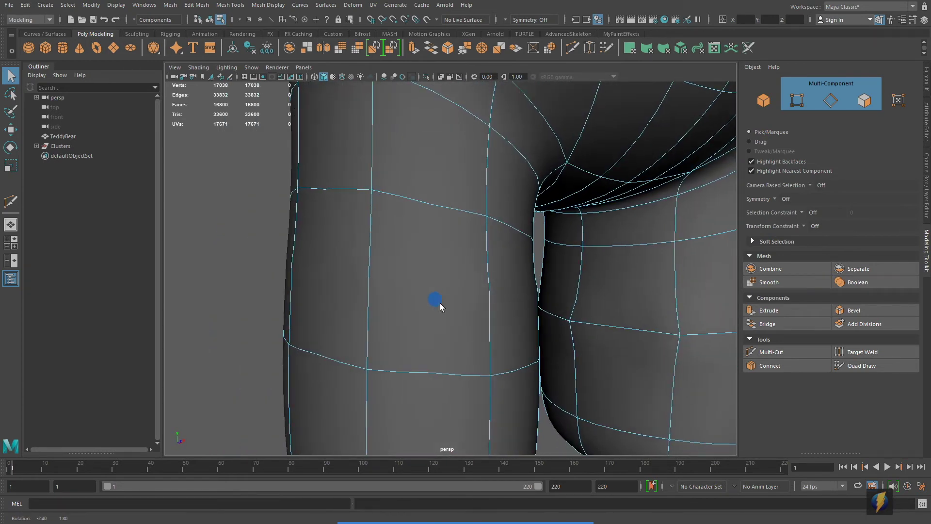
key("1")
- Select the six edges bordering the front face of the bear's right leg to check its side count
right_click_drag(429, 274, 387, 252)
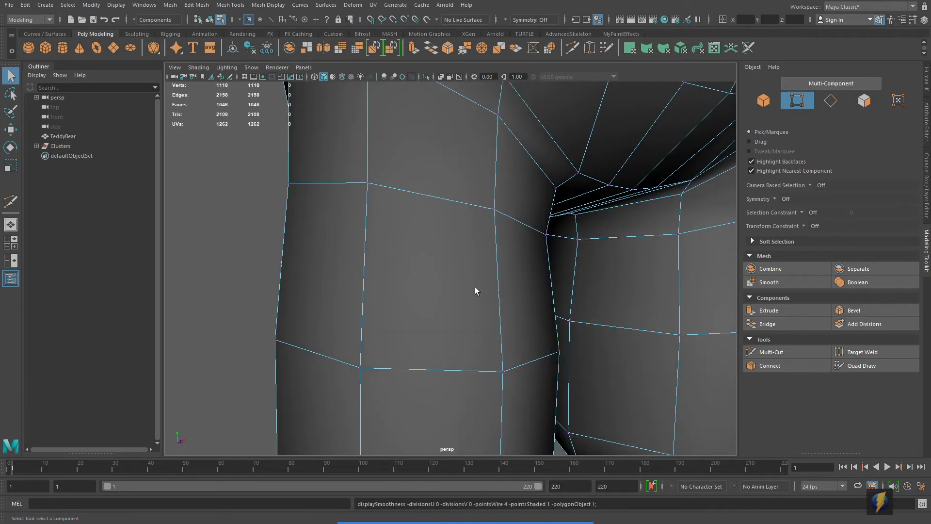
mouse_move(481, 286)
left_mouse_down("alt")
mouse_move(501, 291)
mouse_move(468, 279)
left_mouse_up("alt")
right_click_drag(424, 254, 426, 218)
left_click(367, 238)
left_click(442, 218, "shift")
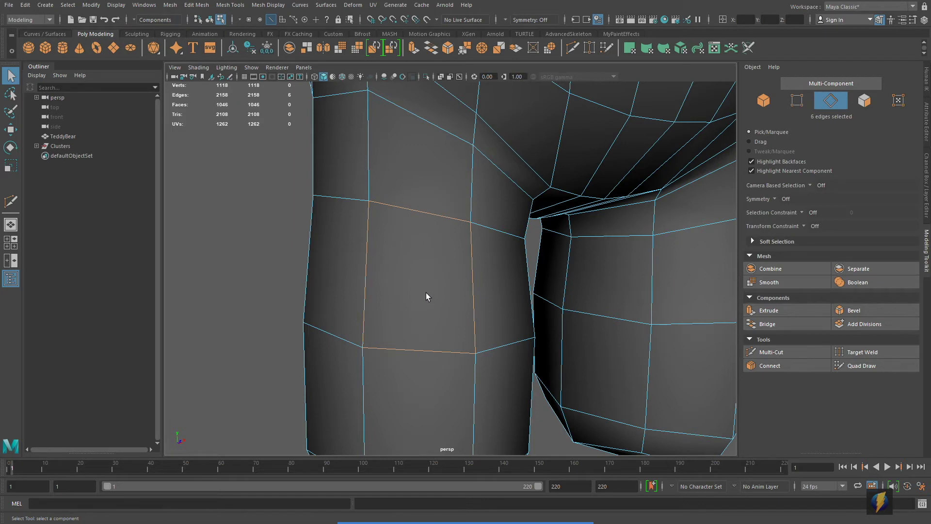
- Select the eight stray mid-edge vertices around the bear's right leg through a wireframe display and delete them in shaded display
right_click(427, 280)
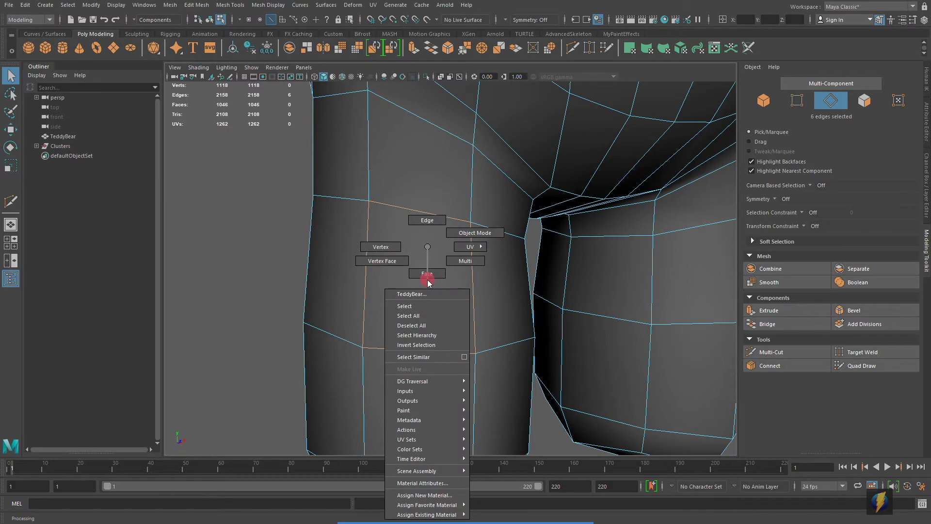
right_click_drag(427, 282, 411, 262)
right_click_drag(393, 248, 393, 247)
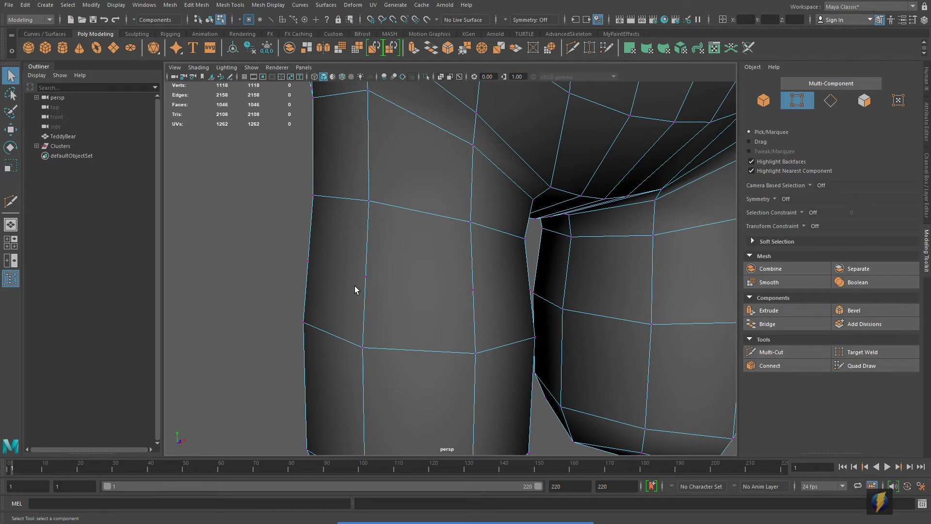
scroll(499, 304, "down", 5)
left_click_drag(498, 304, 380, 266, "alt")
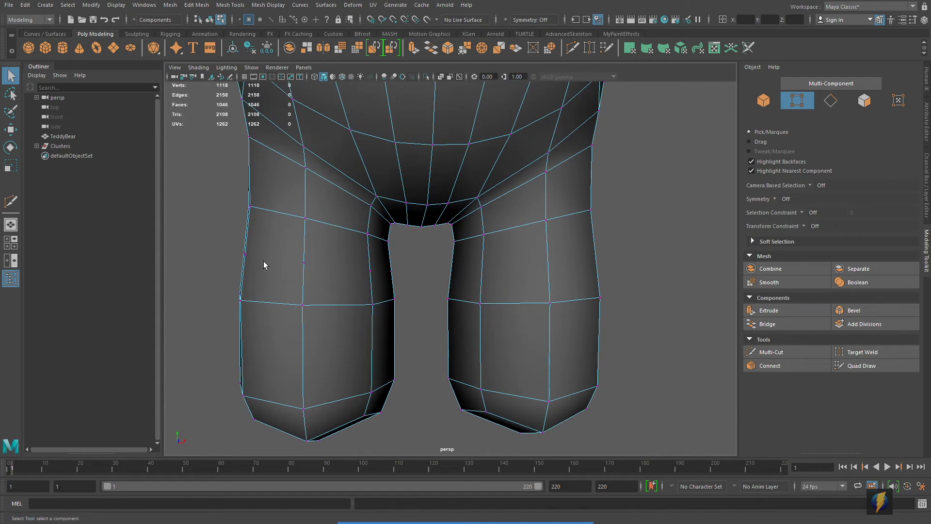
middle_click_drag(449, 273, 521, 275, "alt")
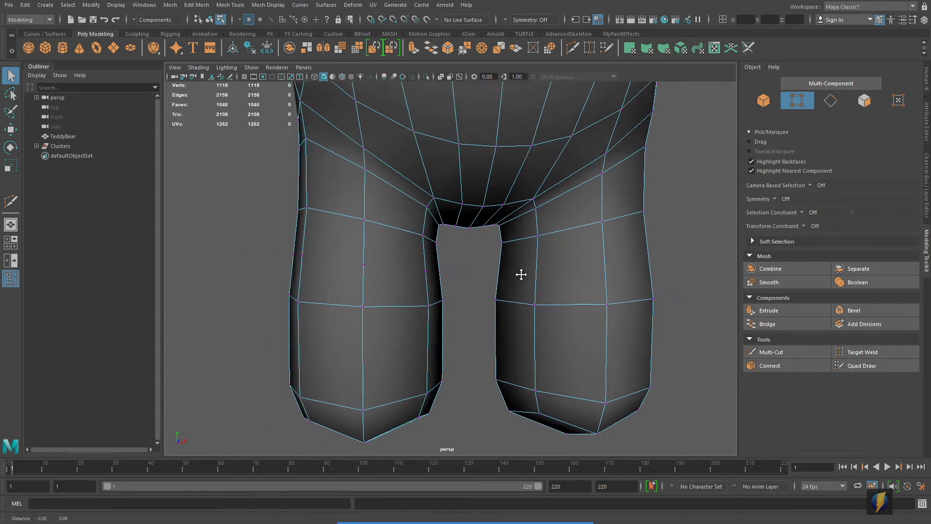
scroll(336, 260, "up", 2)
scroll(452, 301, "up", 4)
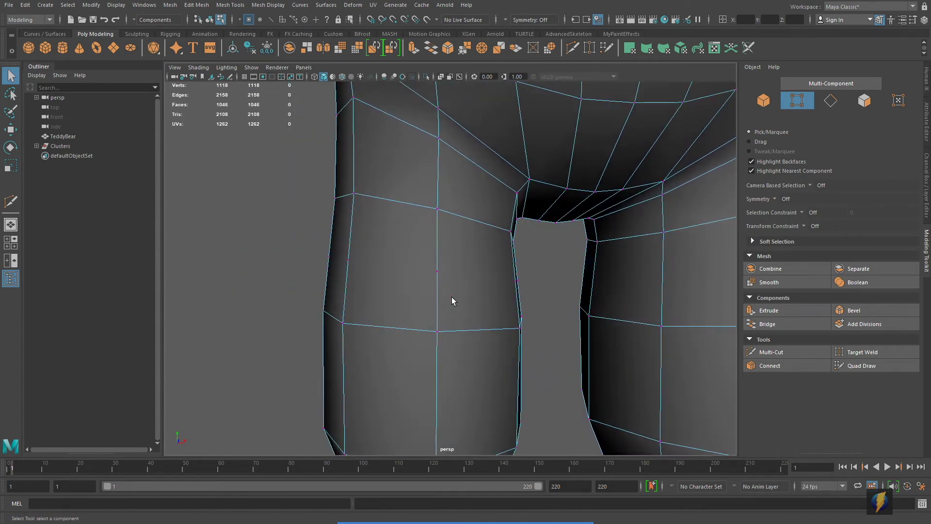
key("4")
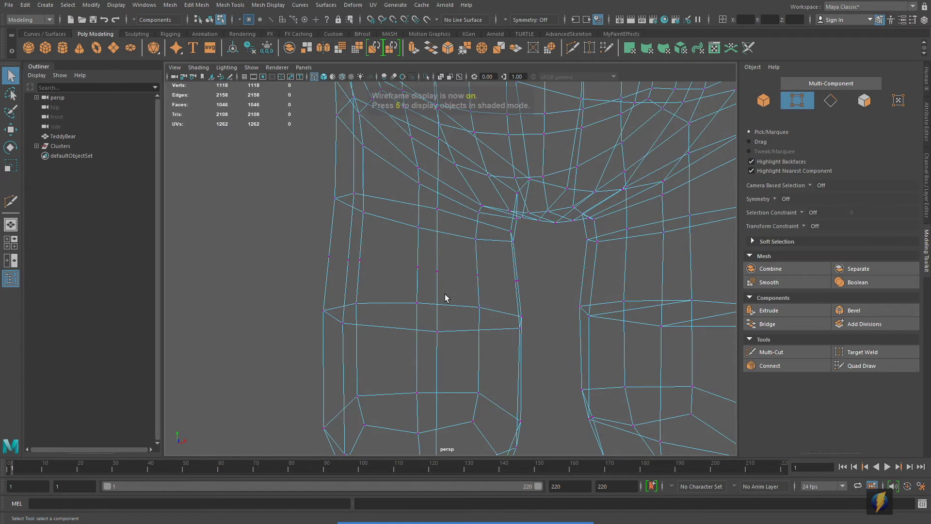
mouse_move(320, 252)
left_mouse_down()
mouse_move(385, 283)
mouse_move(439, 273)
mouse_move(523, 289)
left_mouse_up()
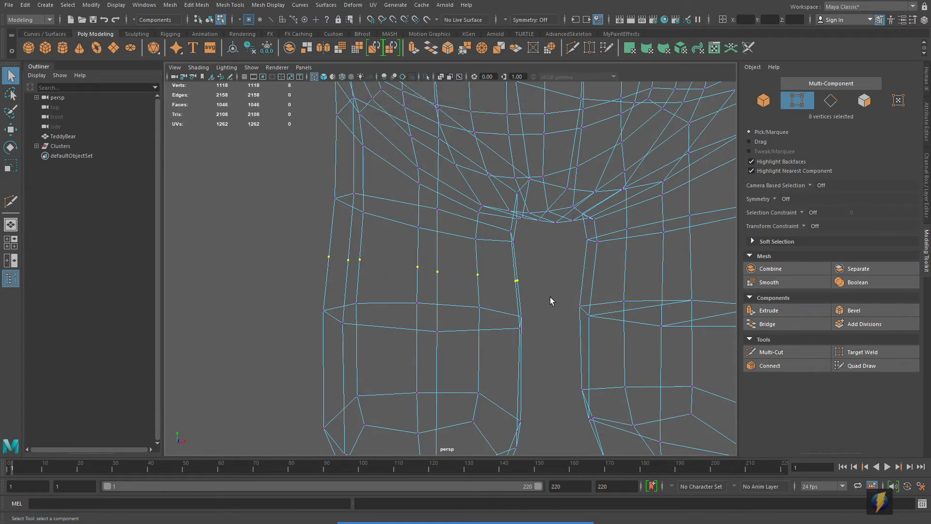
key("5")
key("Delete")
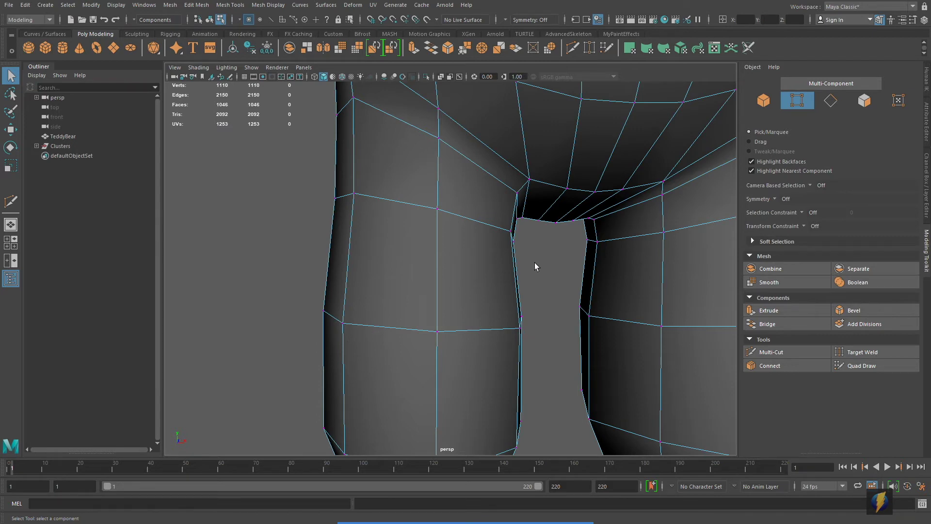
- Preview the legs with smoothing in object mode, examine the left leg's mid-height edge ring, and restore the unsmoothed display
scroll(574, 277, "down", 4)
middle_click_drag(626, 268, 499, 243, "alt")
left_click_drag(499, 243, 470, 241, "alt")
mouse_move(566, 291)
left_mouse_down("alt")
mouse_move(467, 291)
mouse_move(567, 297)
mouse_move(561, 291)
left_mouse_up("alt")
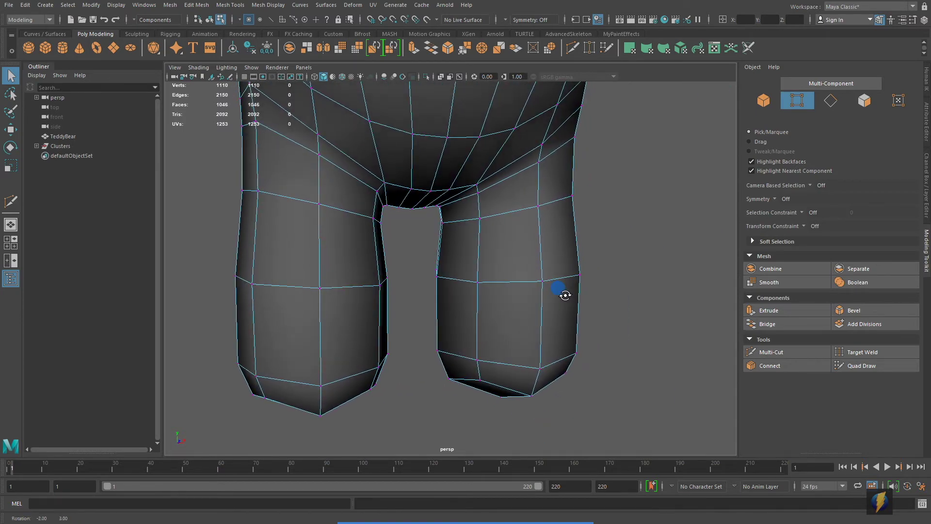
right_click_drag(534, 246, 563, 238)
key("3")
mouse_move(596, 264)
left_mouse_down("alt")
mouse_move(534, 264)
mouse_move(609, 265)
mouse_move(537, 264)
mouse_move(585, 270)
left_mouse_up("alt")
right_click_drag(585, 271, 553, 308, "alt")
middle_click_drag(554, 308, 494, 291, "alt")
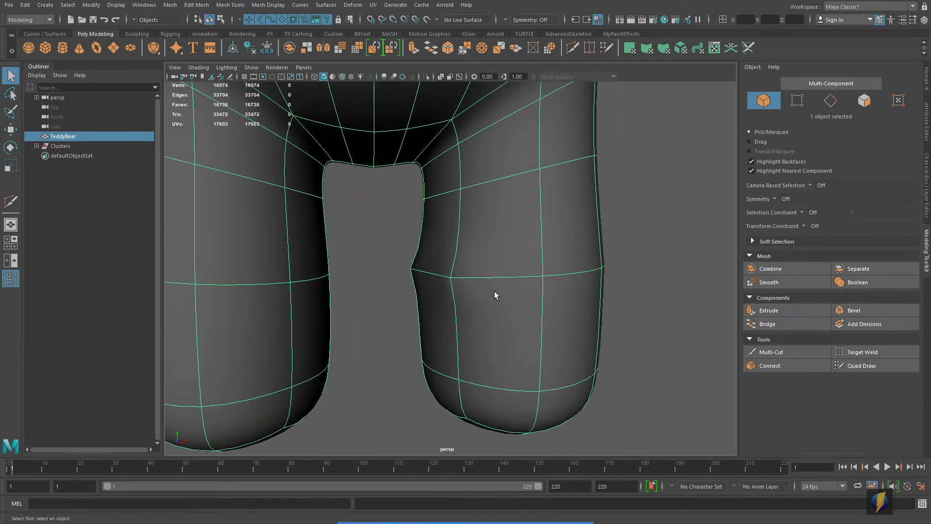
key("1")
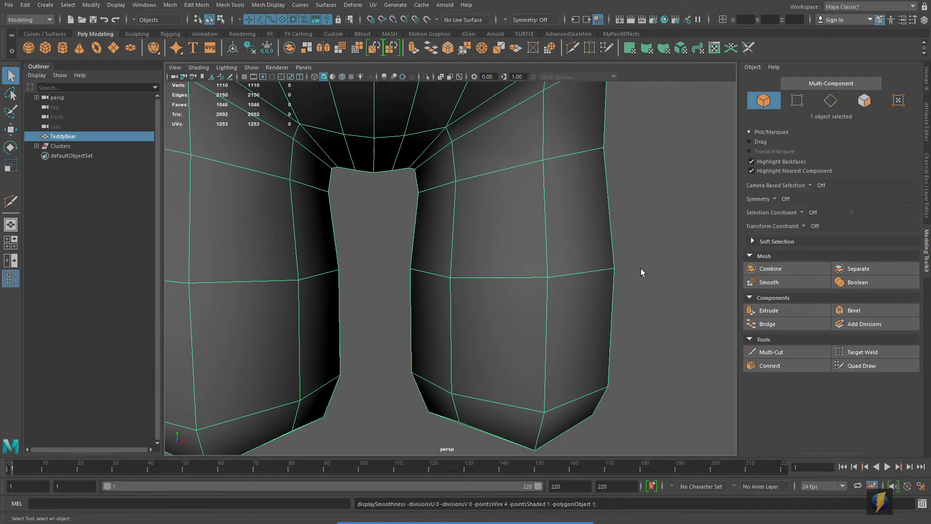
- Examine the edges crossing inside the bear's left leg in wireframe, switch to face selection, and return to shaded display
key("4")
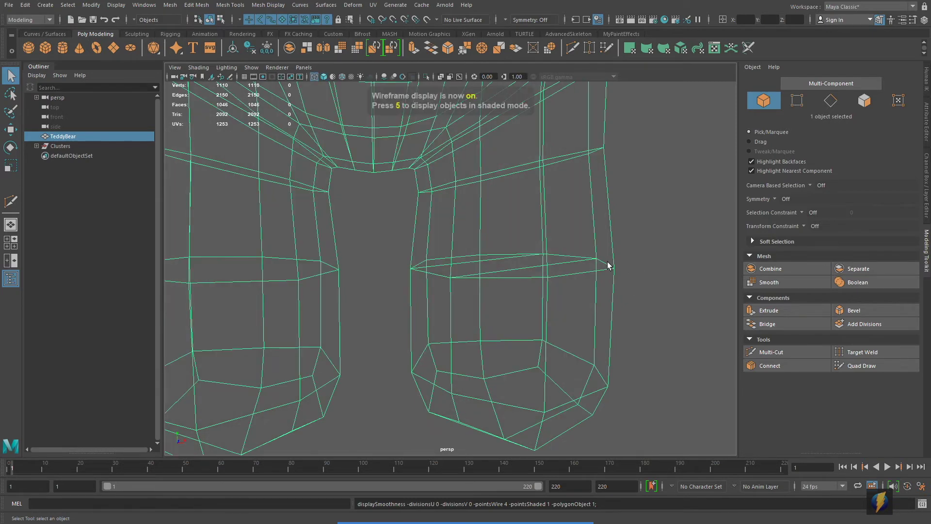
scroll(588, 267, "up", 5)
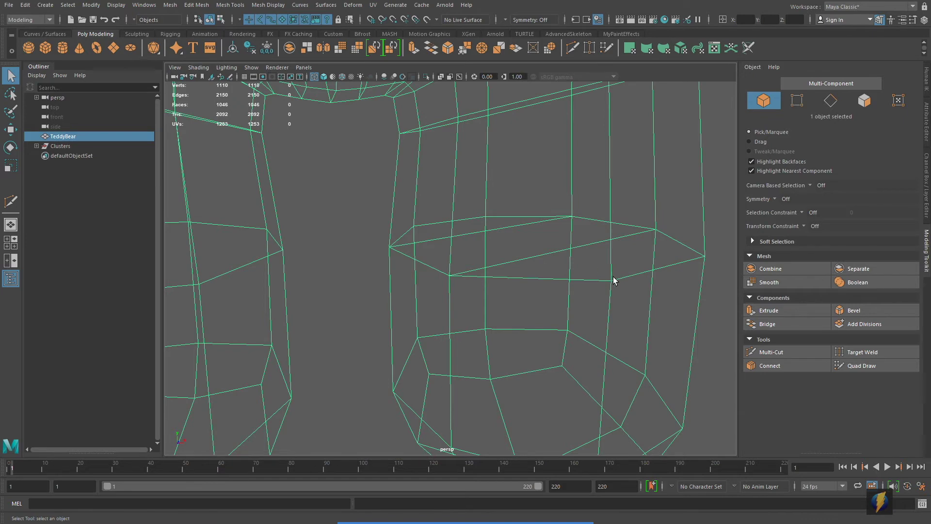
scroll(614, 273, "down", 5)
left_click_drag(439, 297, 450, 294, "alt")
right_click_drag(474, 195, 505, 183)
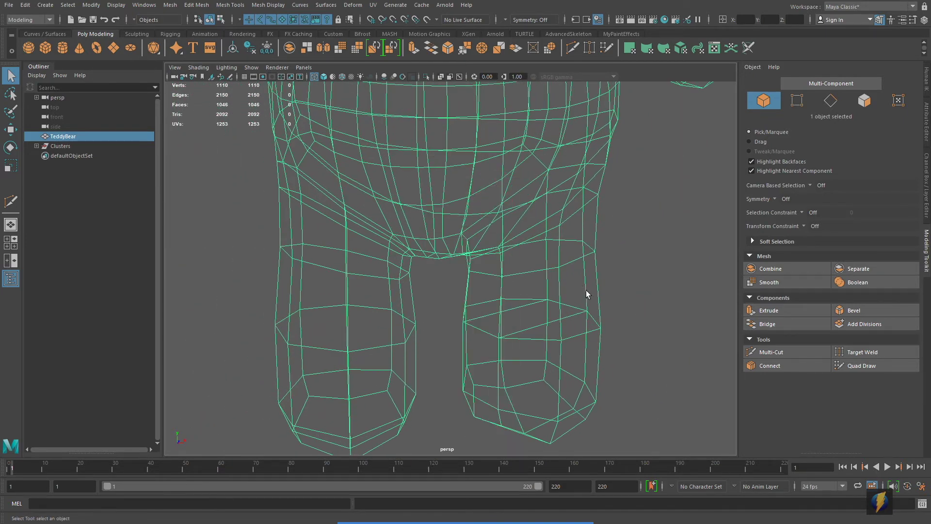
right_click_drag(571, 265, 571, 273)
key("5")
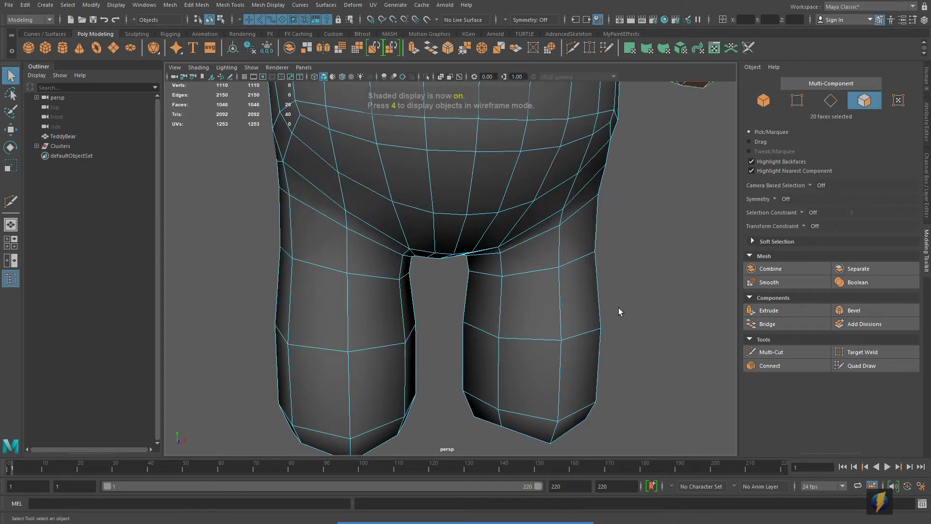
- Select the eight vertices ringing the bear's left leg at mid-height and frame them in the view
left_click_drag(620, 321, 493, 287, "alt")
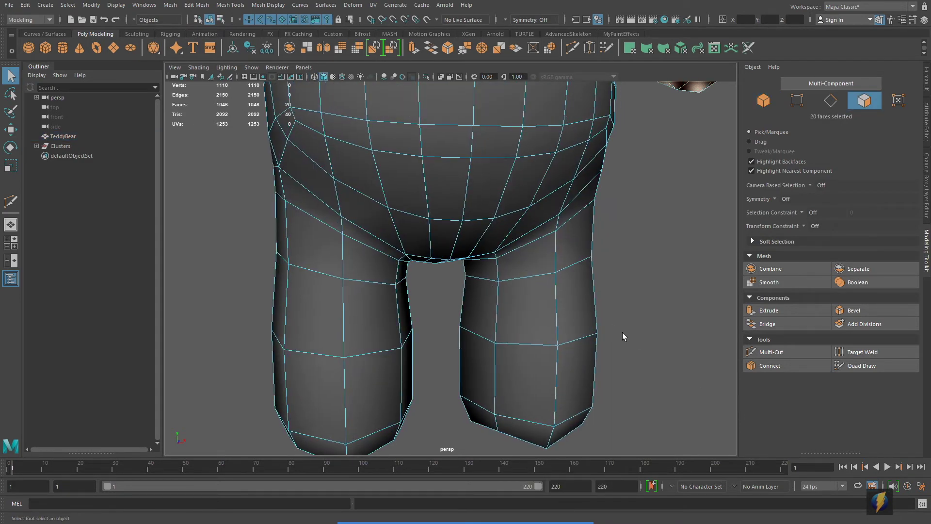
left_click_drag(623, 319, 551, 281, "alt")
right_click_drag(551, 281, 416, 239, "alt")
left_click(431, 291)
left_click_drag(394, 285, 533, 317)
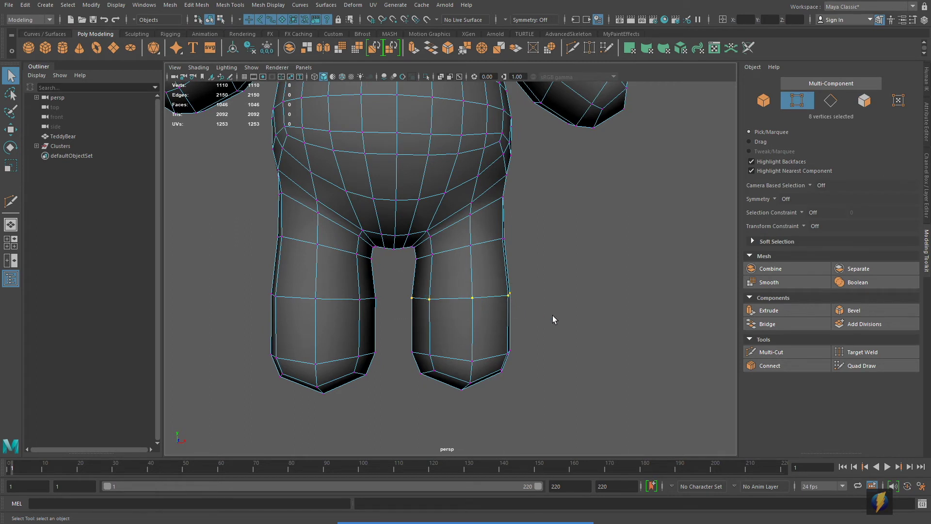
key("f")
- Look up inside the bear's left leg and select the three interior faces that span it
left_click_drag(495, 285, 488, 307, "alt")
right_click_drag(320, 331, 548, 327, "alt")
middle_click_drag(548, 328, 528, 298, "alt")
left_click_drag(528, 297, 531, 320, "alt")
right_click_drag(517, 318, 392, 328, "alt")
mouse_move(395, 166)
right_mouse_down()
mouse_move(401, 184)
mouse_move(389, 153)
right_mouse_up()
left_click(389, 153)
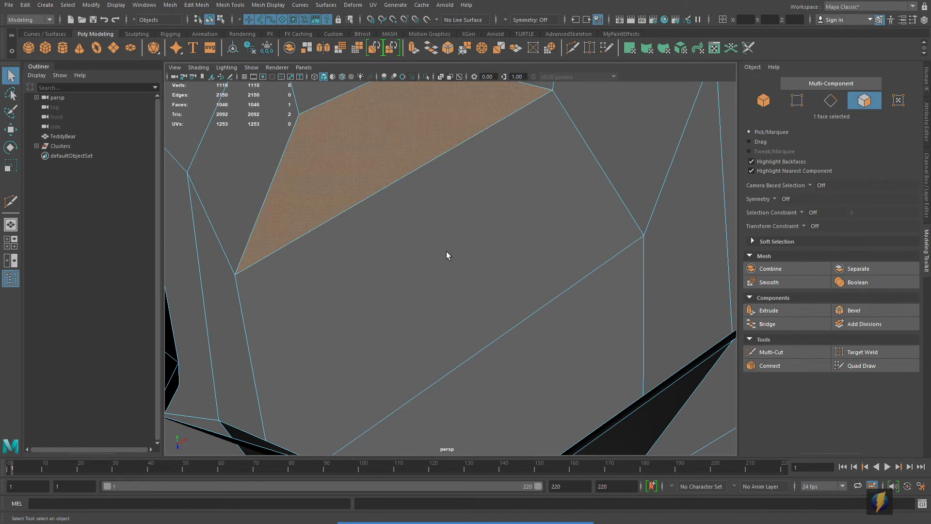
left_click(446, 252, "shift")
left_click(601, 368, "shift")
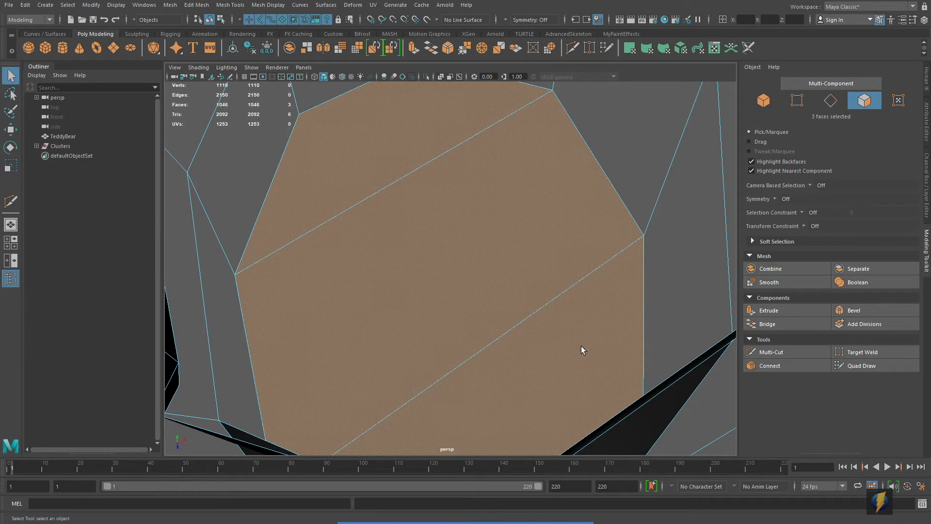
right_click_drag(620, 304, 484, 301, "alt")
mouse_move(484, 301)
left_mouse_down("alt")
mouse_move(451, 253)
mouse_move(474, 306)
left_mouse_up("alt")
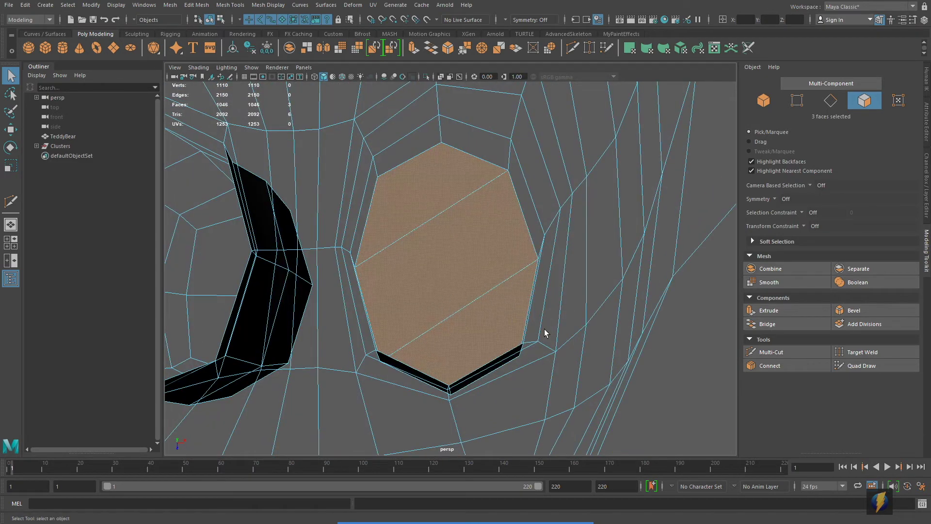
- Switch from face selection back to object mode with the bear selected and frame the whole model
left_click_drag(544, 329, 528, 291, "alt")
right_click_drag(528, 291, 339, 243, "alt")
left_click_drag(340, 243, 572, 295, "alt")
right_click_drag(379, 284, 541, 295, "alt")
left_click_drag(540, 295, 566, 311, "alt")
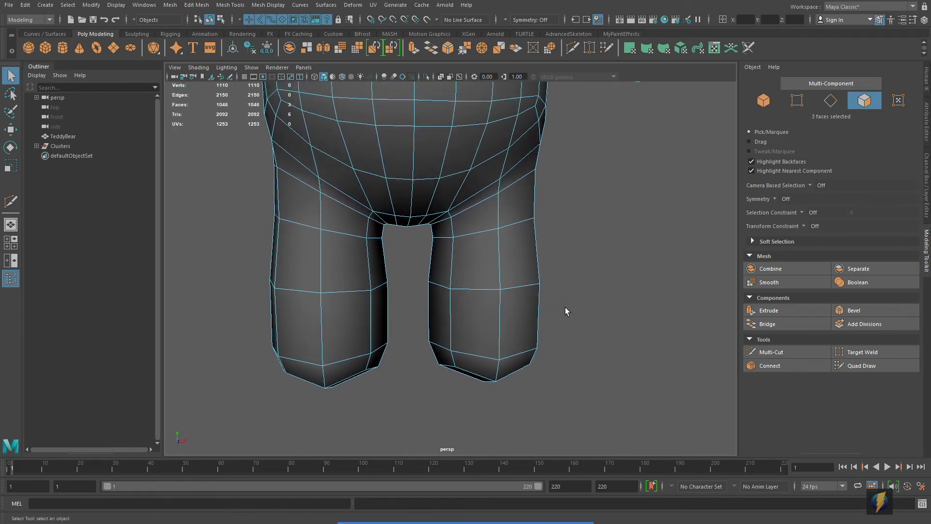
right_click_drag(498, 210, 503, 234)
right_click_drag(572, 272, 515, 243, "alt")
right_click_drag(466, 169, 514, 157)
key("f")
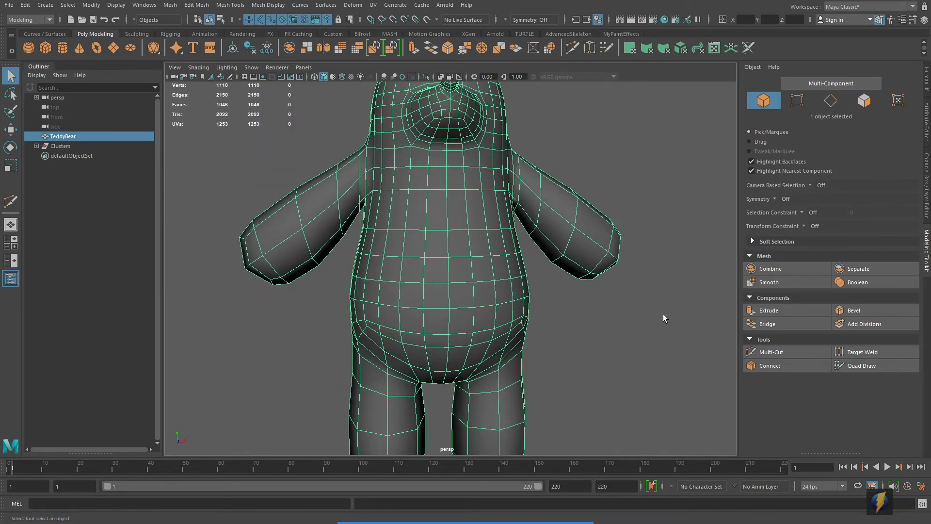
- Run Cleanup on the selected bear to select matching lamina faces, and show the result in wireframe display
left_click(170, 5)
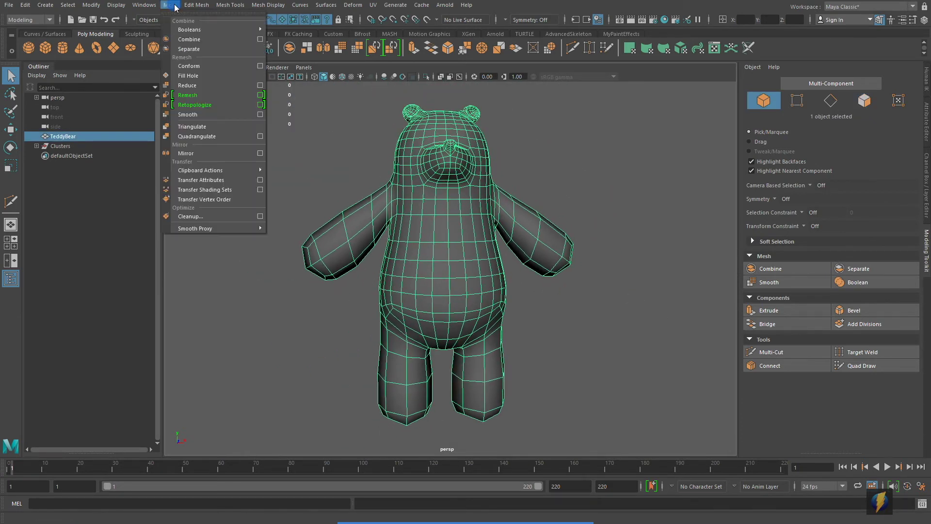
left_click(260, 216)
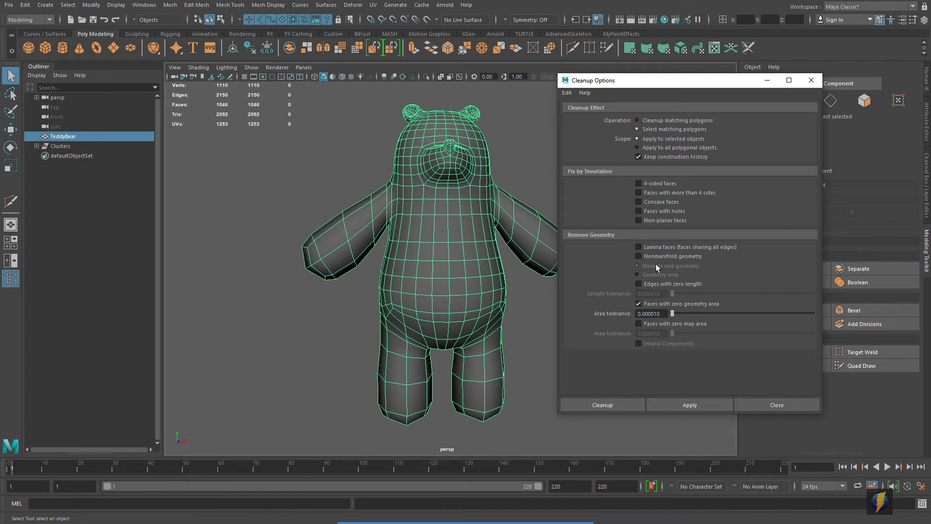
left_click(639, 246)
left_click_drag(426, 264, 461, 291, "alt")
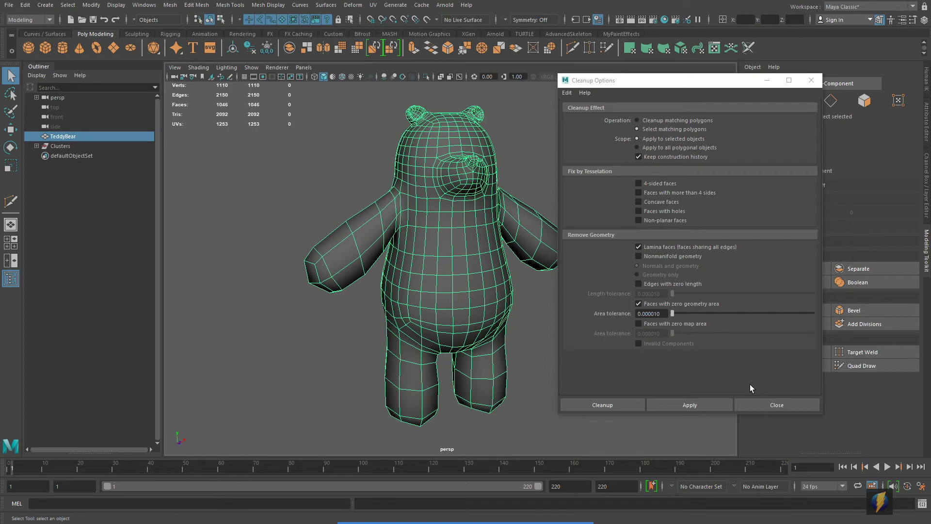
left_click(717, 404)
key("4")
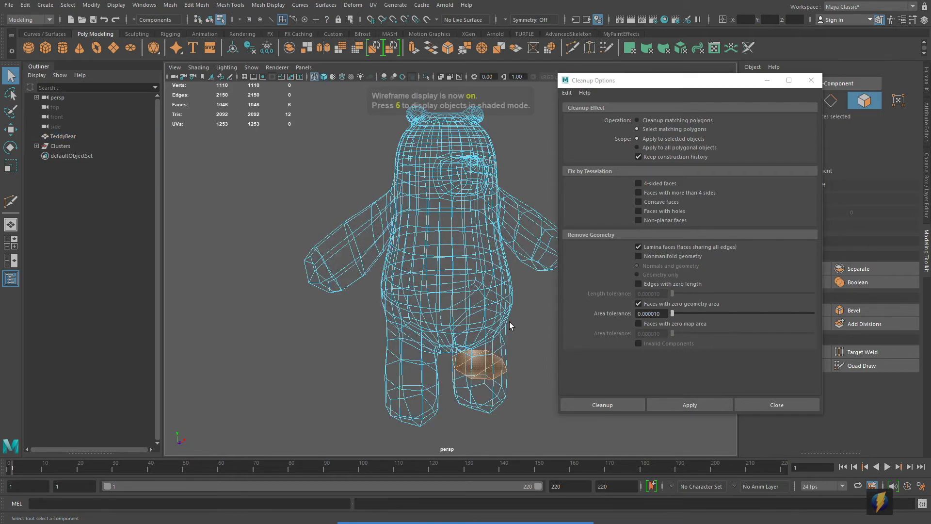
- Try deleting the selected lamina faces inside the bear's left leg, undo the deletion, and close the cleanup options
left_click_drag(528, 330, 497, 322, "alt")
middle_click_drag(404, 357, 384, 311, "alt")
right_click_drag(392, 319, 452, 311, "alt")
left_click_drag(462, 364, 468, 346, "alt")
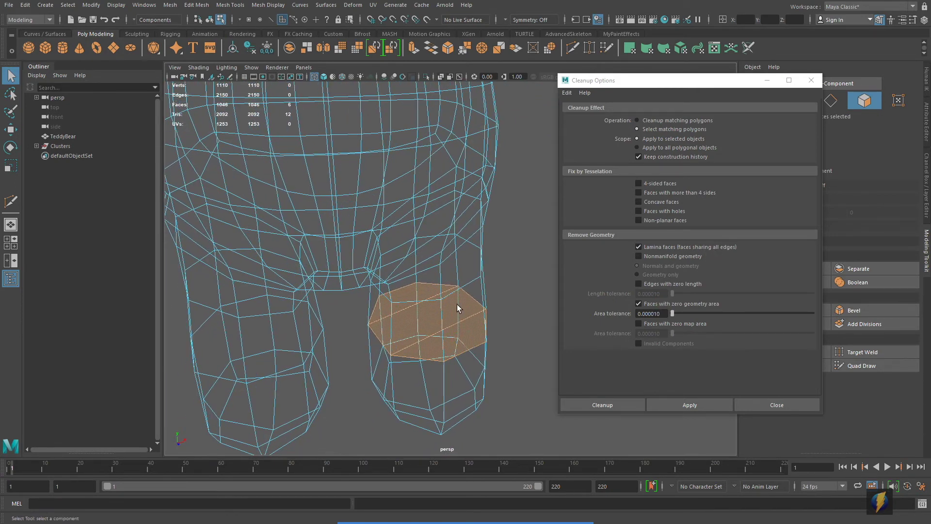
key("Delete")
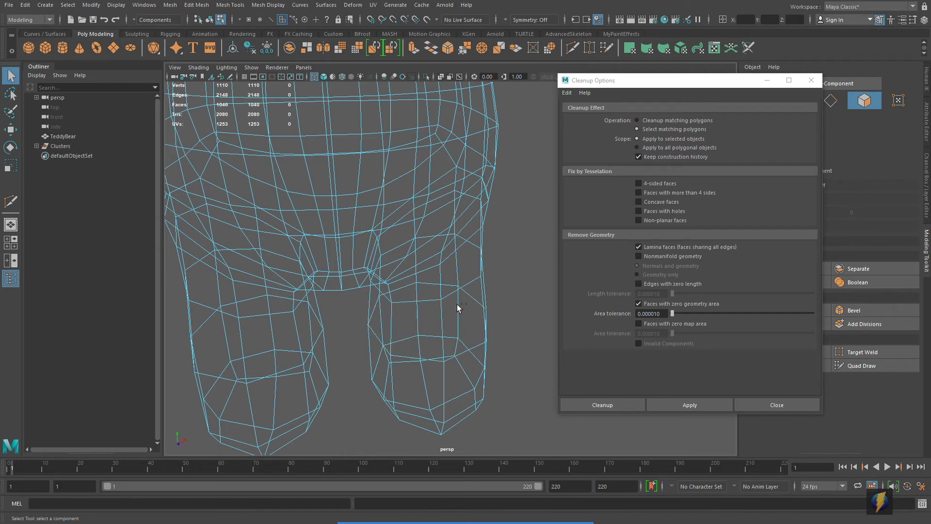
key("ctrl+z")
left_click(810, 85)
- Restore the shaded display, switch the bear to face selection, and clear the leftover face selection
left_click_drag(510, 233, 433, 206, "alt")
right_click_drag(433, 206, 464, 196)
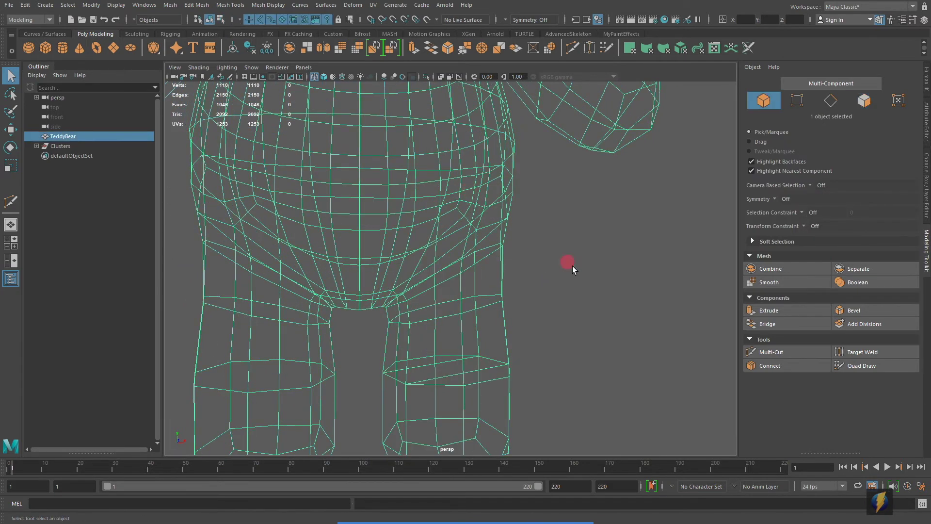
left_click(572, 266)
scroll(589, 276, "down", 2)
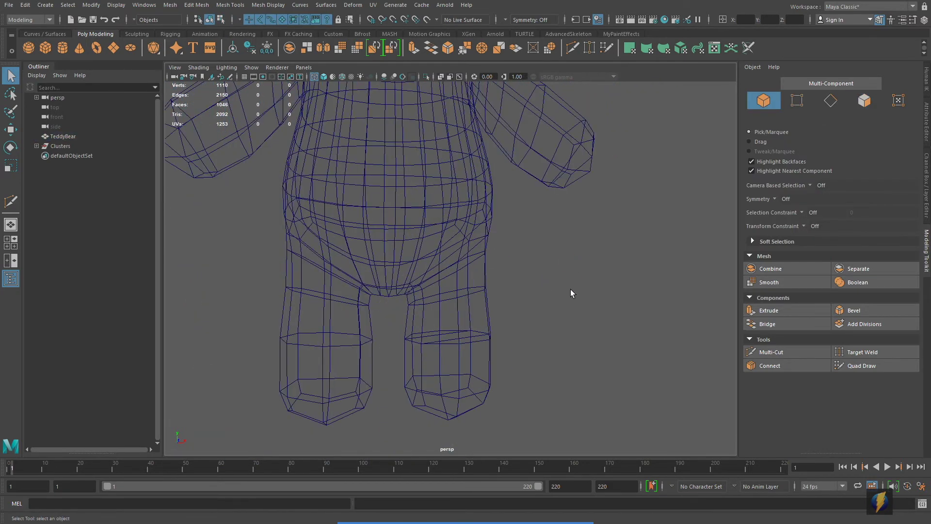
key("5")
left_click(462, 316)
mouse_move(466, 246)
right_mouse_down()
mouse_move(465, 319)
mouse_move(467, 275)
right_mouse_up()
left_click_drag(485, 295, 486, 301, "alt")
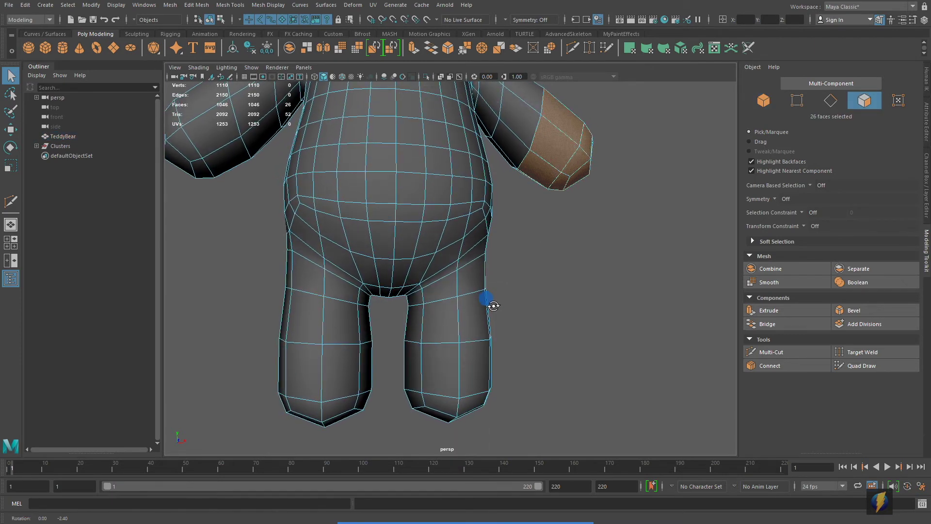
left_click_drag(394, 316, 509, 336)
left_click(570, 278)
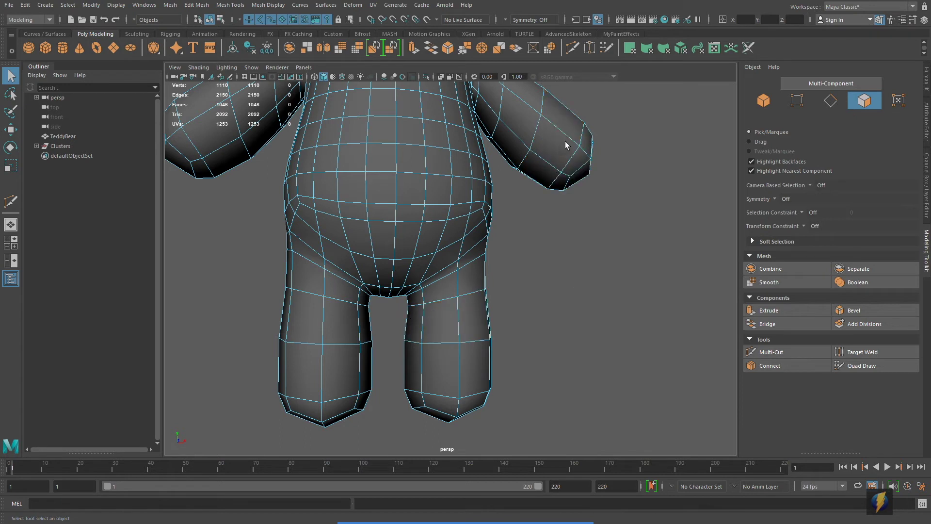
- Isolate the six interior faces at the left leg's mid-height, check the selection in wireframe display, and delete them
left_click_drag(415, 316, 497, 316)
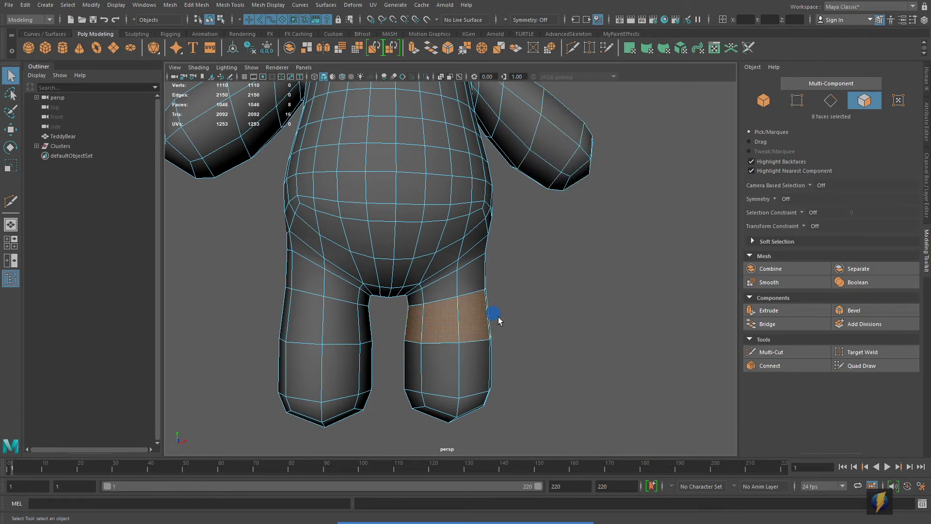
left_click_drag(391, 361, 598, 338, "shift")
left_click_drag(398, 321, 562, 368)
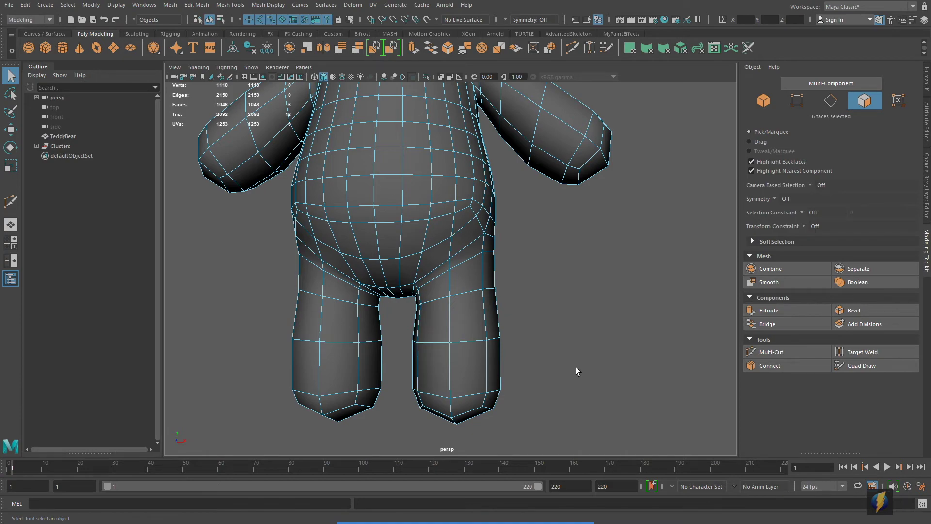
key("4")
mouse_move(538, 332)
left_mouse_down("alt")
mouse_move(534, 353)
mouse_move(524, 298)
mouse_move(536, 333)
left_mouse_up("alt")
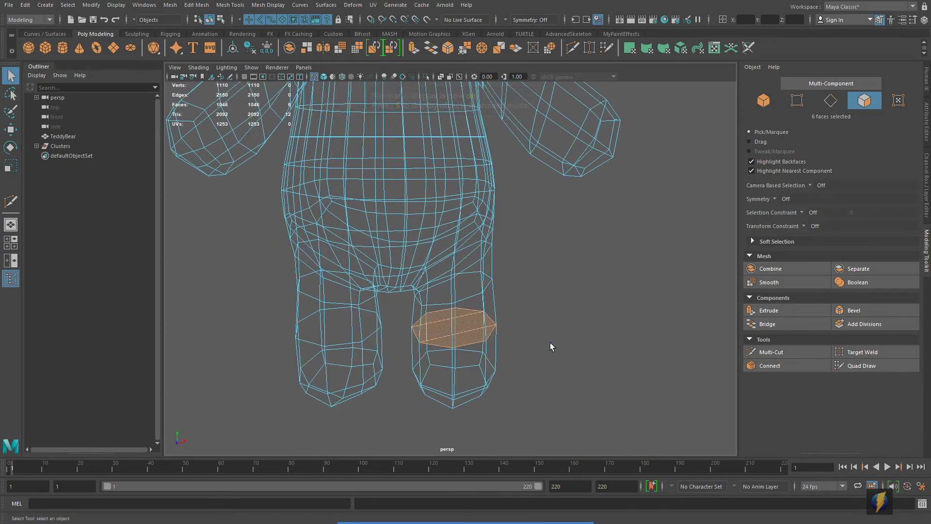
key("Delete")
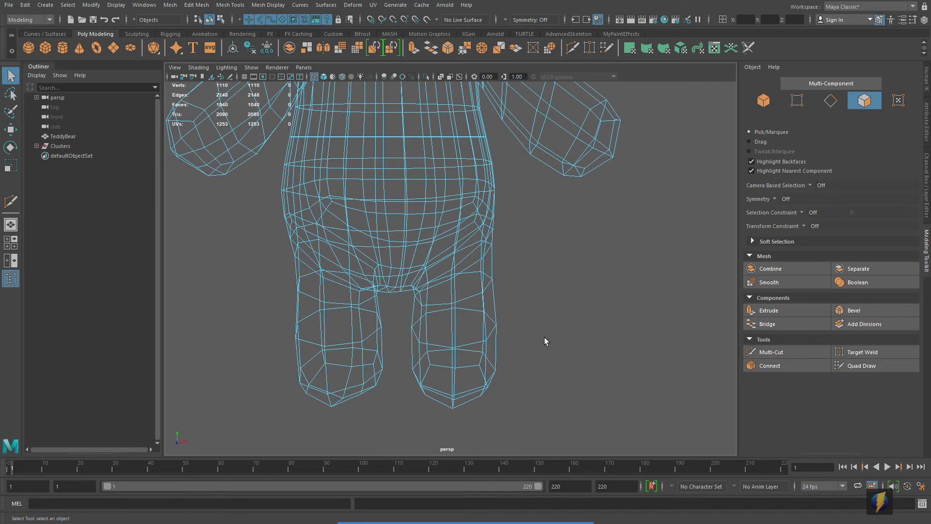
- Return to object mode, deselect the bear, and restore the shaded display of the whole model
right_click_drag(545, 337, 486, 258, "alt")
middle_click_drag(486, 258, 514, 316, "alt")
left_click_drag(513, 316, 530, 320, "alt")
right_click_drag(474, 242, 499, 233)
left_click(544, 277)
left_click_drag(544, 278, 552, 270, "alt")
key("5")
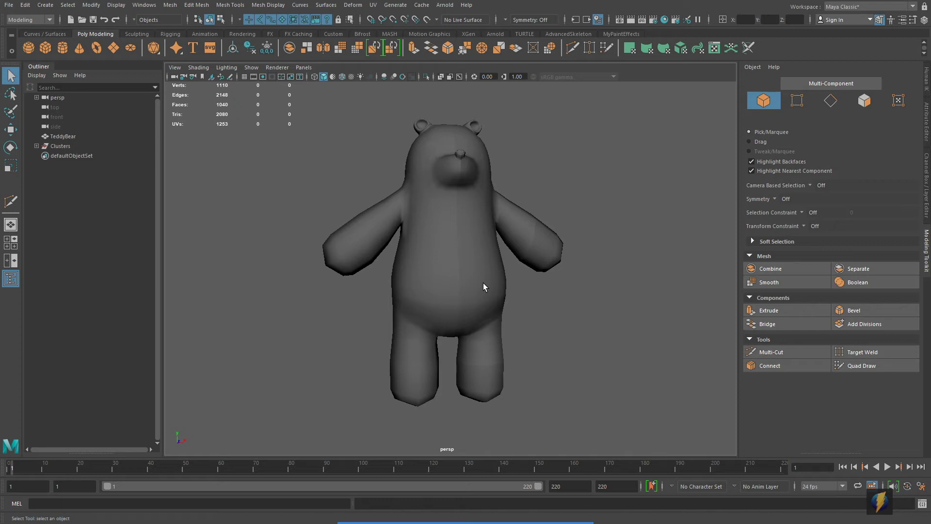
- Examine the shading around the bear's legs, particularly the edge ring at the left leg's mid-height, then the whole body
left_click_drag(445, 253, 582, 249, "alt")
right_click_drag(582, 250, 706, 327, "alt")
middle_click_drag(706, 327, 669, 96, "alt")
right_click_drag(527, 290, 548, 289, "alt")
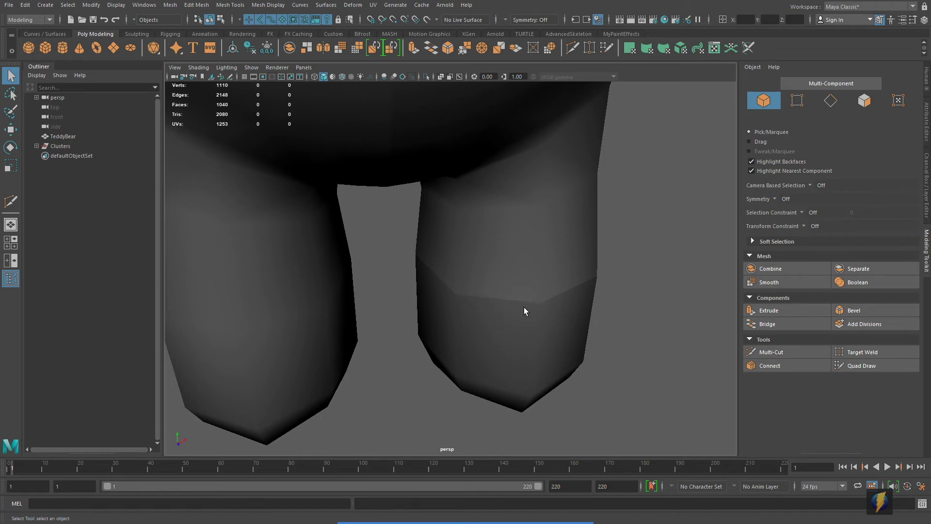
right_click_drag(589, 272, 490, 191, "alt")
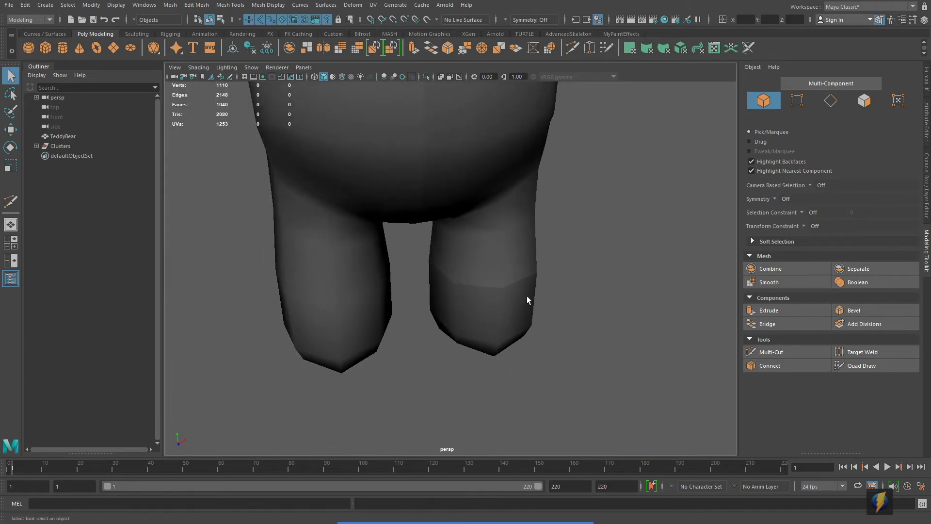
middle_click_drag(532, 213, 462, 453, "alt")
middle_click_drag(558, 268, 505, 357, "alt")
middle_click_drag(397, 211, 561, 292, "alt")
left_click_drag(561, 291, 417, 304, "alt")
right_click_drag(421, 309, 364, 266, "alt")
left_click_drag(364, 267, 550, 296, "alt")
right_click_drag(626, 309, 468, 291, "alt")
middle_click_drag(467, 287, 473, 219, "alt")
mouse_move(536, 262)
left_mouse_down("alt")
mouse_move(485, 256)
mouse_move(545, 254)
left_mouse_up("alt")
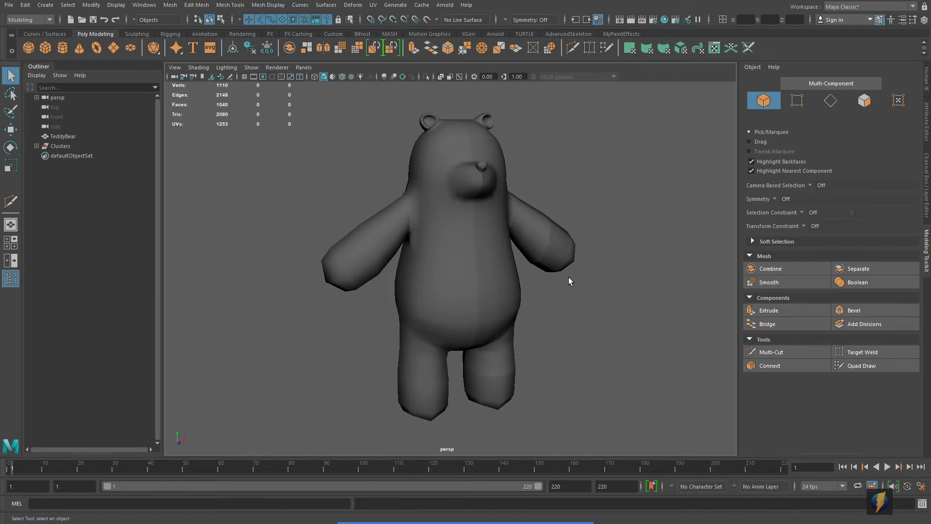
- Soften all edges of the bear mesh and deselect it in object mode
left_click(469, 279)
left_click_drag(469, 279, 498, 291, "alt")
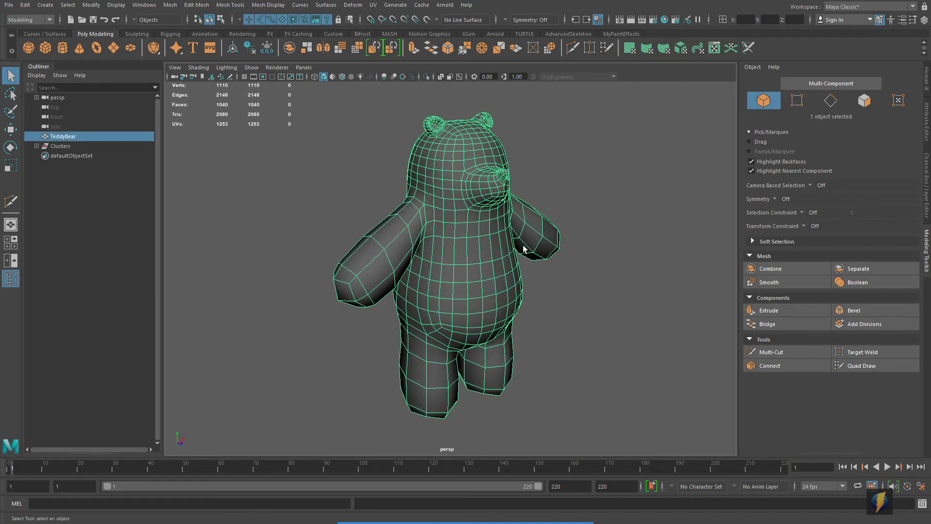
left_click(264, 6)
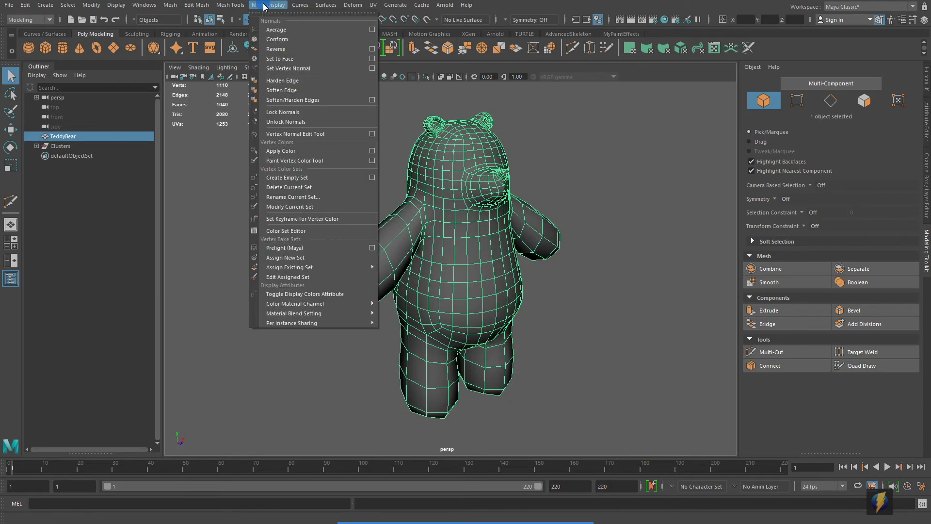
left_click(313, 90)
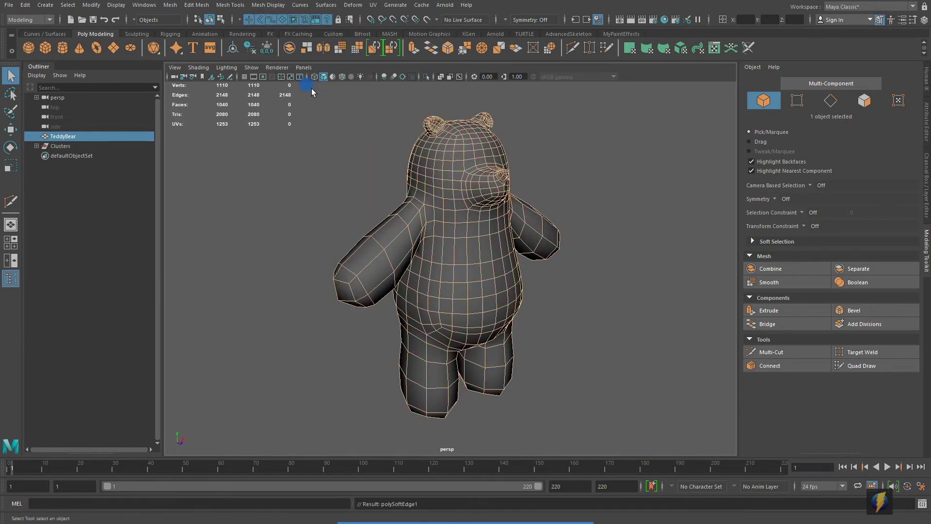
right_click_drag(453, 191, 471, 171)
left_click(624, 238)
- Examine the softened shading on the bear's legs, ears and head, including the seam along the head's centre
left_click_drag(624, 239, 551, 231, "alt")
right_click_drag(374, 282, 669, 272, "alt")
middle_click_drag(537, 329, 604, 119, "alt")
left_click_drag(500, 297, 477, 291, "alt")
right_click_drag(490, 306, 471, 313, "alt")
middle_click_drag(478, 327, 530, 316, "alt")
left_click_drag(530, 316, 493, 199, "alt")
right_click_drag(493, 199, 493, 349, "alt")
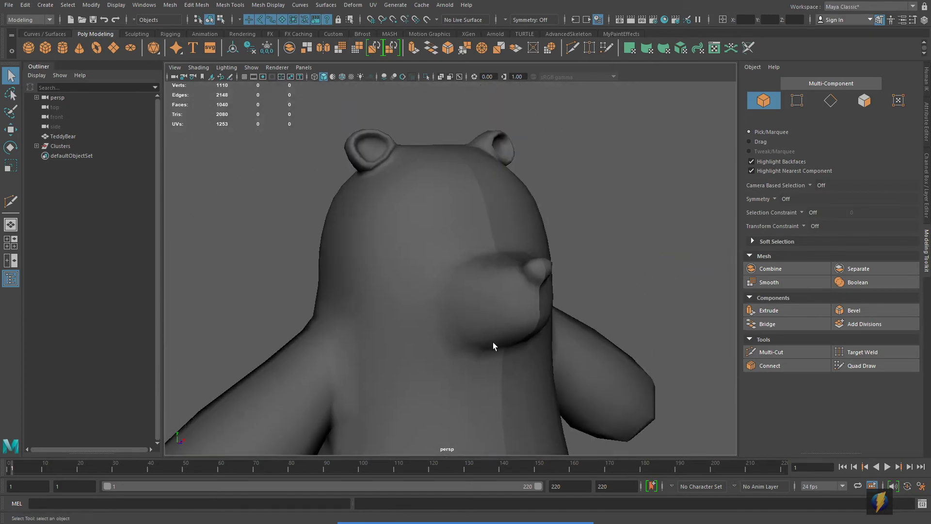
left_click_drag(493, 349, 320, 304, "alt")
right_click_drag(320, 304, 495, 287, "alt")
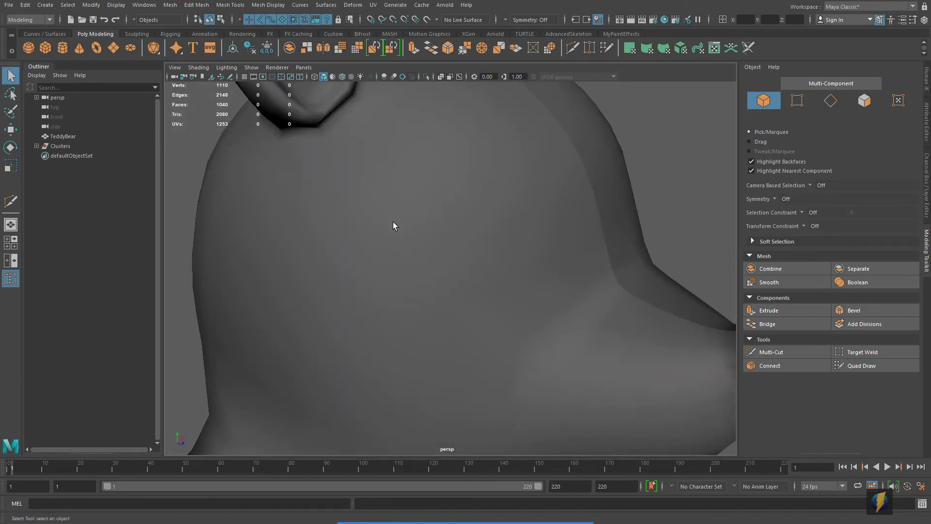
left_click_drag(543, 252, 692, 297, "alt")
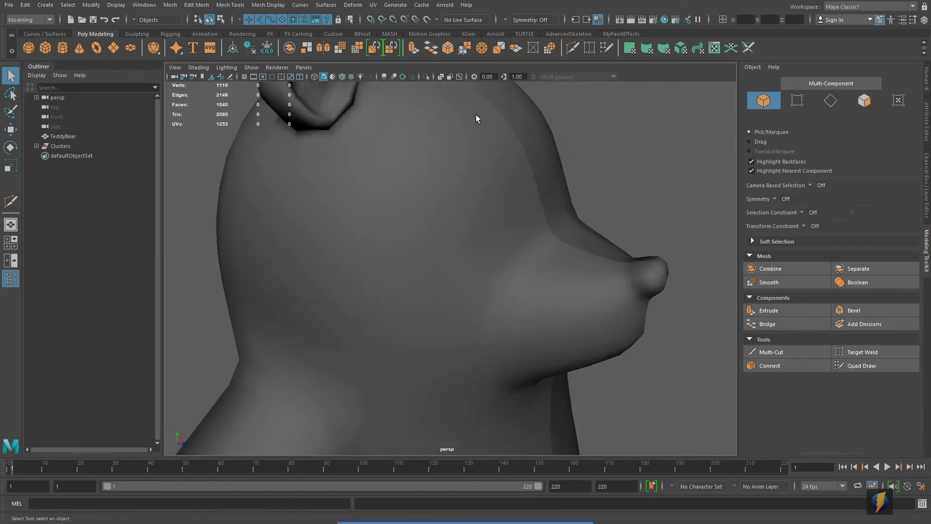
- Examine the centre seam along the bear's back and front from several angles around the body
right_click_drag(527, 286, 443, 258, "alt")
left_click_drag(443, 258, 555, 259, "alt")
right_click_drag(546, 259, 555, 267, "alt")
middle_click_drag(548, 266, 571, 182, "alt")
right_click_drag(572, 182, 411, 287, "alt")
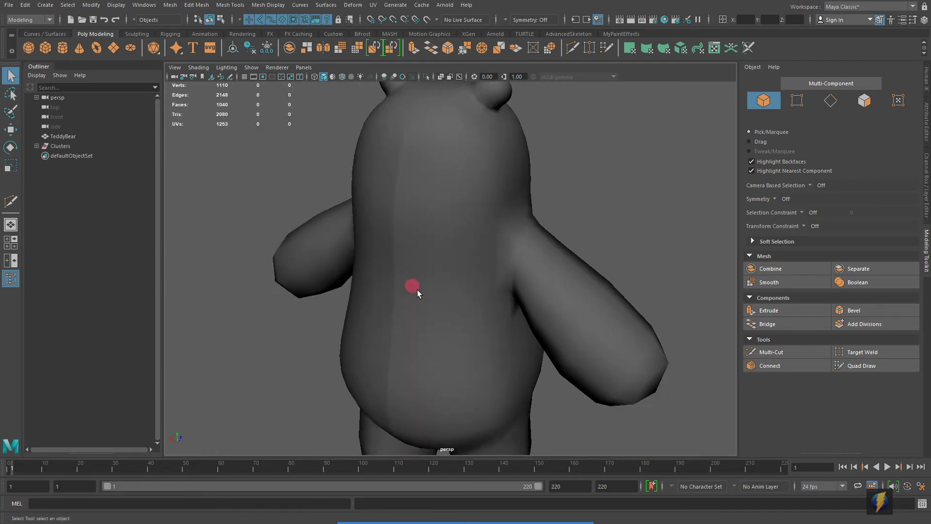
left_click_drag(412, 287, 416, 316, "alt")
middle_click_drag(416, 316, 453, 210, "alt")
left_click_drag(453, 210, 532, 273, "alt")
right_click_drag(533, 272, 345, 276, "alt")
left_click_drag(345, 276, 402, 280, "alt")
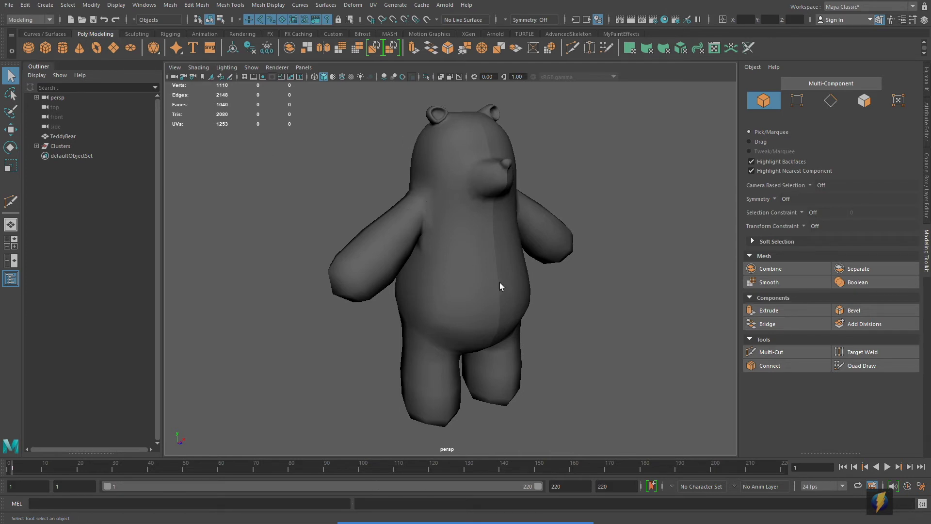
mouse_move(552, 321)
left_mouse_down("alt")
mouse_move(479, 312)
mouse_move(548, 313)
left_mouse_up("alt")
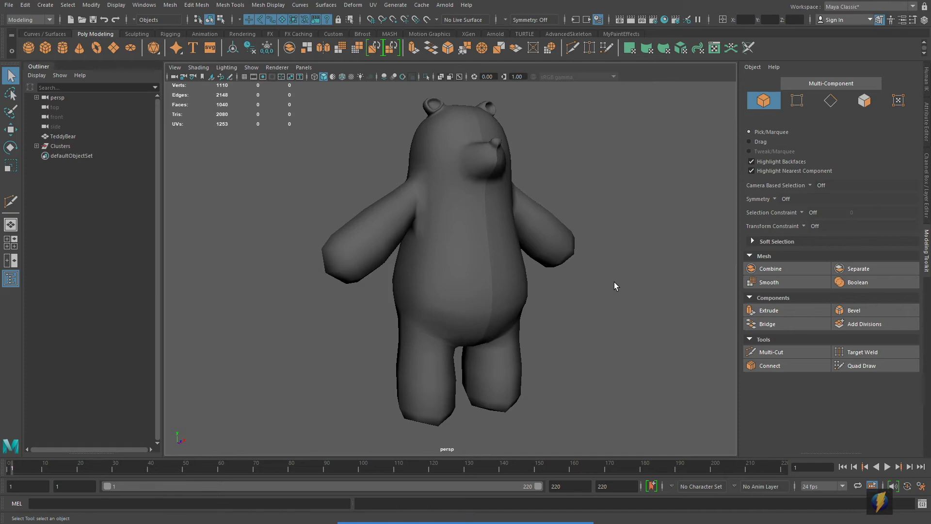
- Pull individual vertices on the belly's centre seam sideways along X to test whether the halves are joined, undoing each move
left_click_drag(614, 285, 571, 291, "alt")
right_click_drag(571, 291, 528, 304, "alt")
left_click(528, 304)
right_click_drag(534, 272, 493, 341, "alt")
right_click_drag(468, 248, 434, 248)
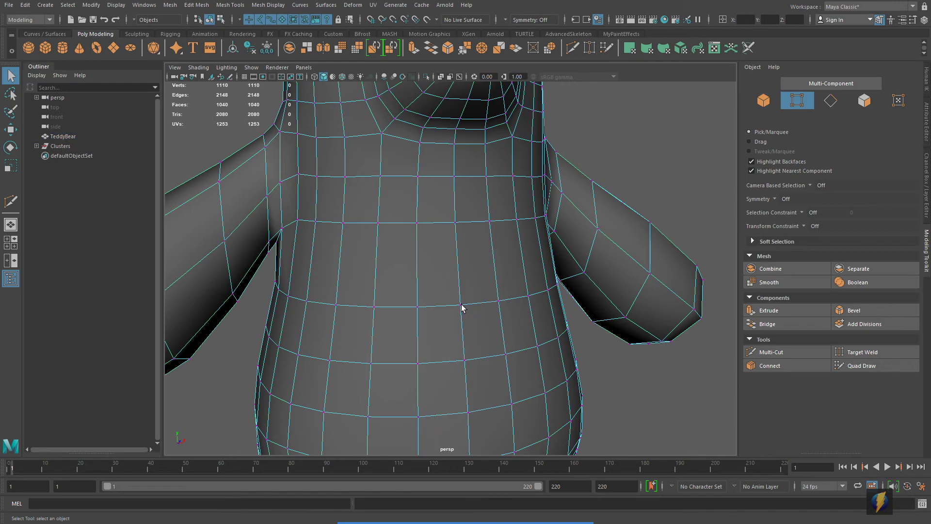
left_click(456, 301)
left_click_drag(532, 327, 523, 317, "alt")
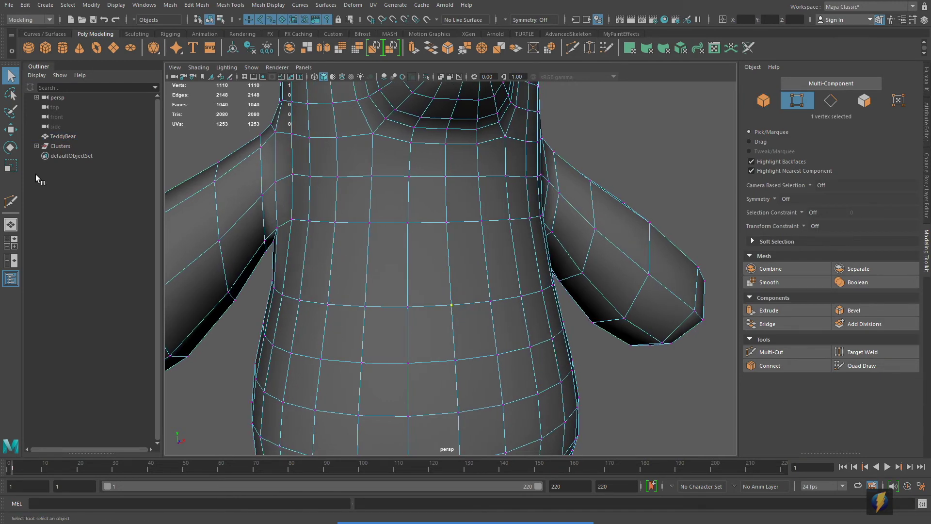
left_click(11, 130)
scroll(473, 291, "up", 5)
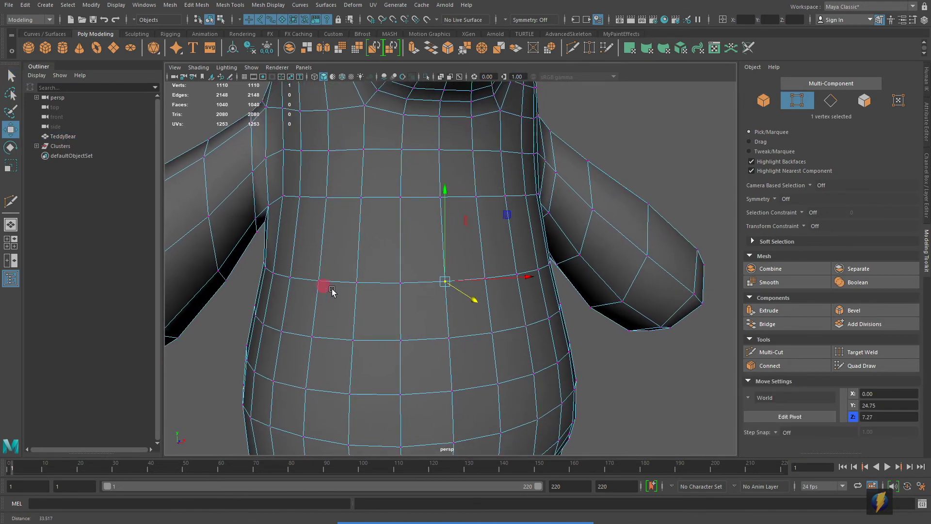
left_click_drag(473, 291, 420, 308)
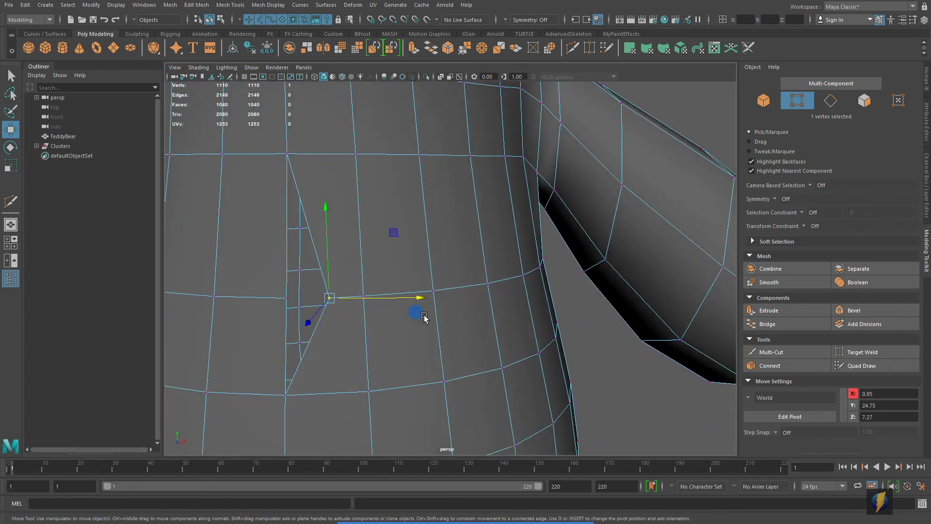
key("ctrl+z")
left_click_drag(337, 347, 384, 331, "alt")
left_click(341, 322)
key("ctrl+z")
- Try moving all vertices of one half of the bear sideways along X to test the centre seam, and undo the move
right_click_drag(588, 318, 357, 308, "alt")
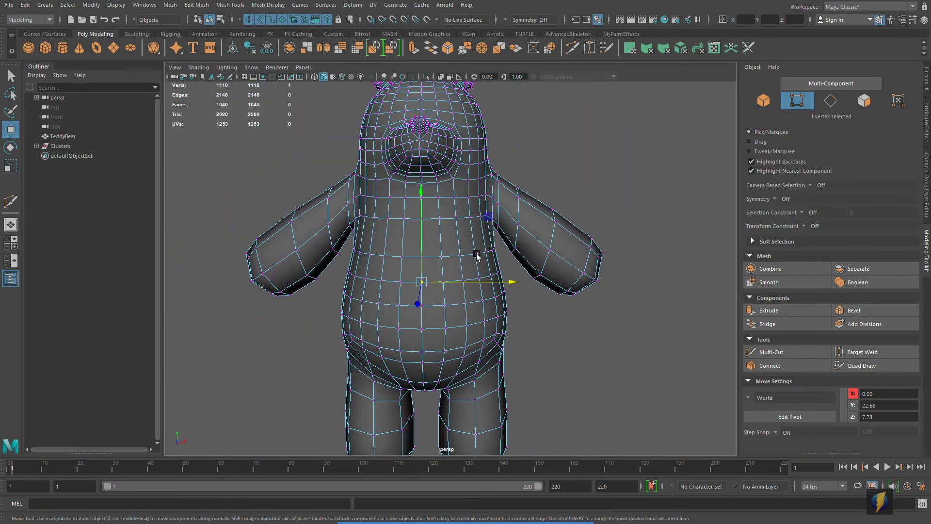
key("ctrl+z")
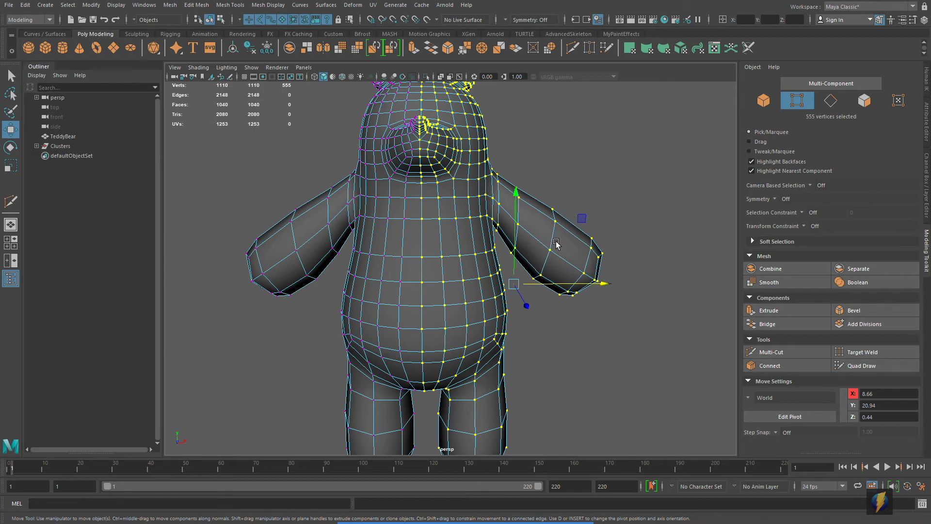
right_click_drag(592, 322, 443, 153, "alt")
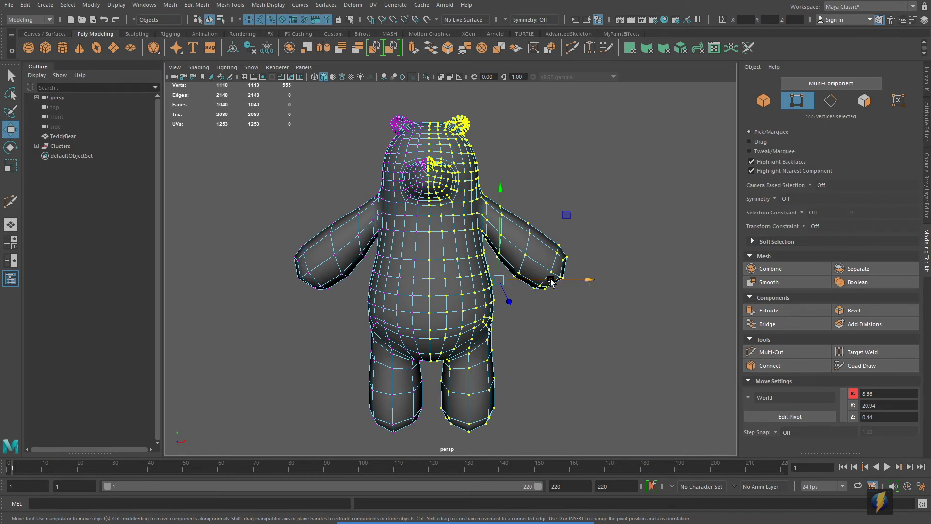
left_click_drag(551, 282, 597, 295)
scroll(517, 306, "up", 5)
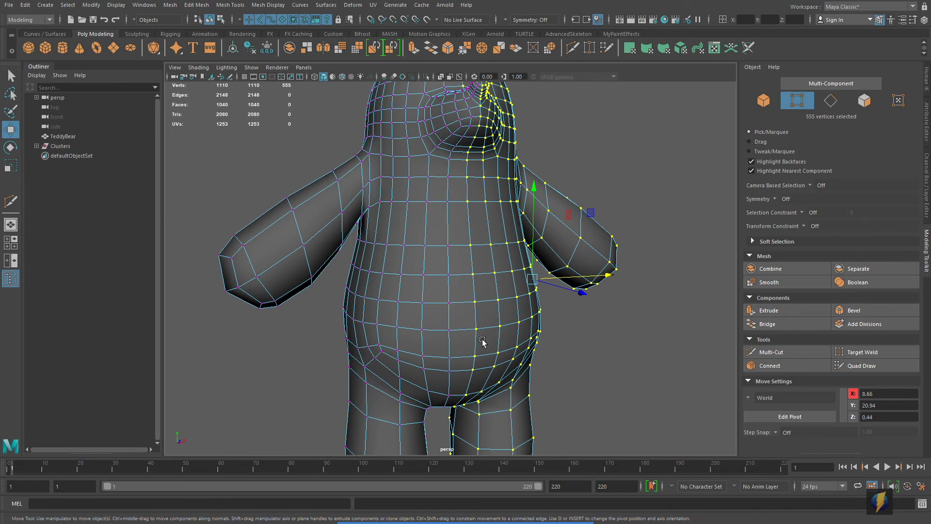
- Select all vertices along the bear's vertical centre line in the front view and check them from head to hips
key("space")
key("space")
right_click_drag(429, 354, 416, 272, "alt")
left_click_drag(421, 95, 423, 381)
right_click_drag(340, 280, 526, 285, "alt")
middle_click_drag(424, 124, 451, 309, "alt")
right_click_drag(311, 281, 651, 278, "alt")
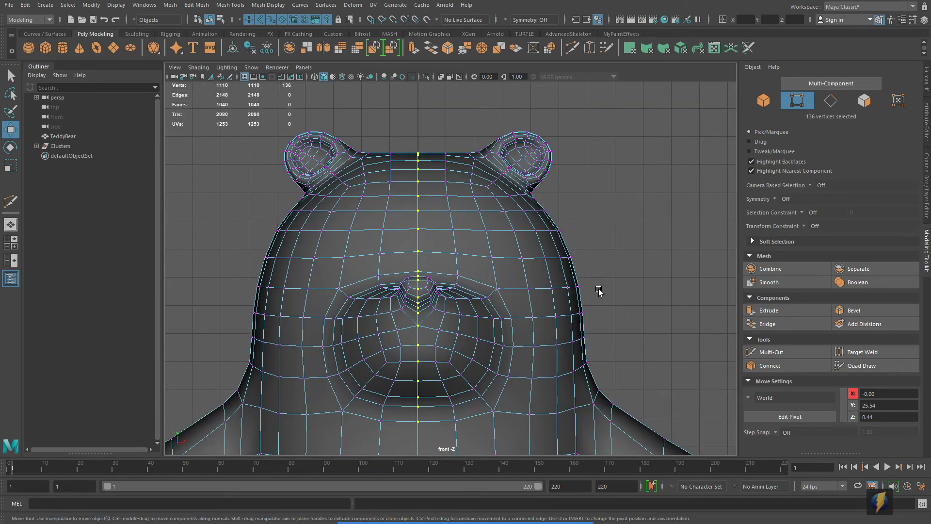
right_click_drag(600, 291, 252, 281, "alt")
middle_click_drag(252, 281, 252, 312, "alt")
right_click_drag(252, 312, 371, 234, "alt")
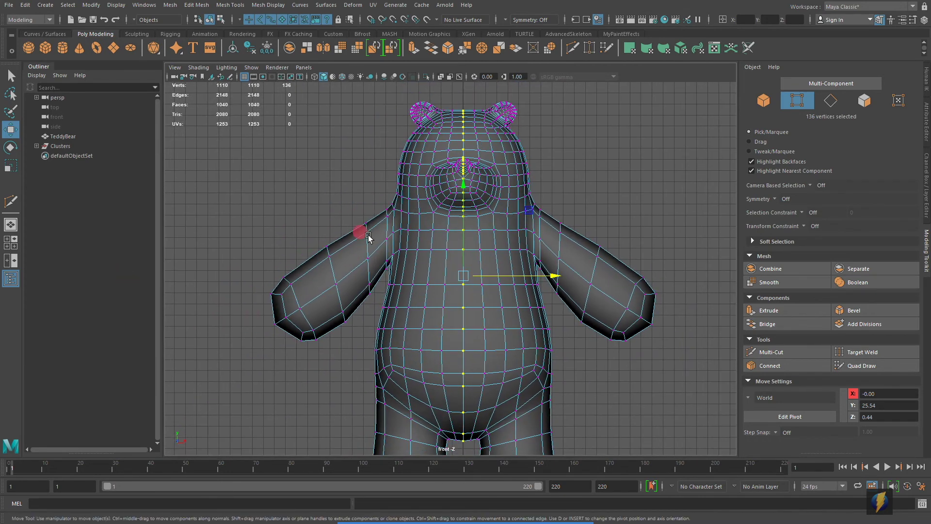
left_click(501, 504)
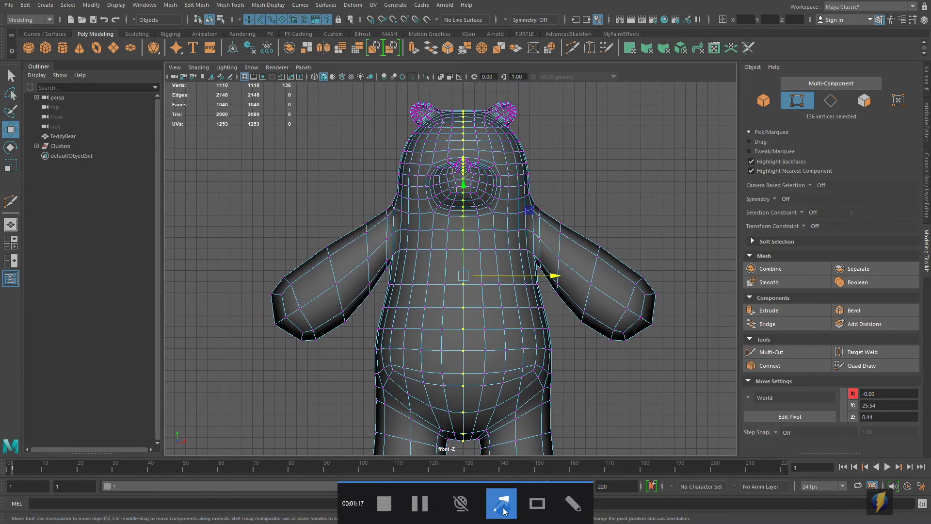
left_click_drag(275, 200, 288, 97)
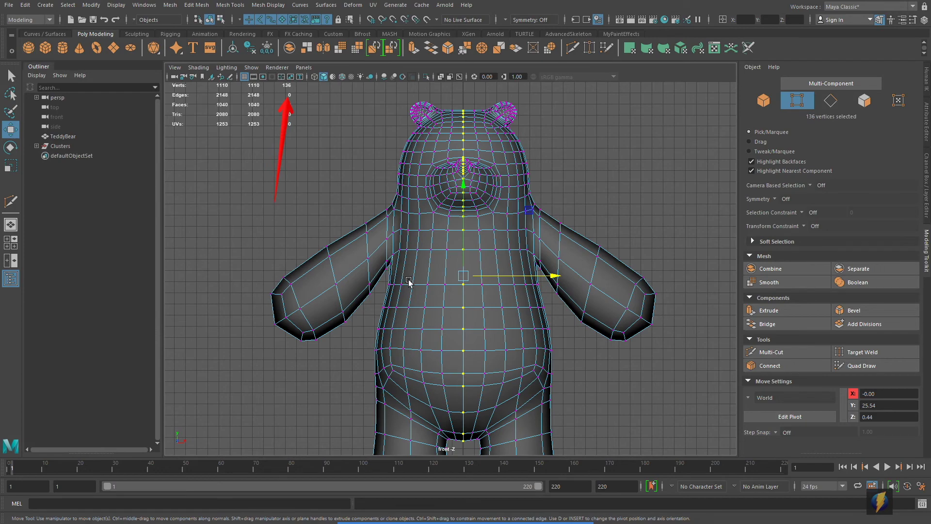
- Return to the perspective view and merge the selected centre-line vertices with a distance threshold of 0.01
key("space")
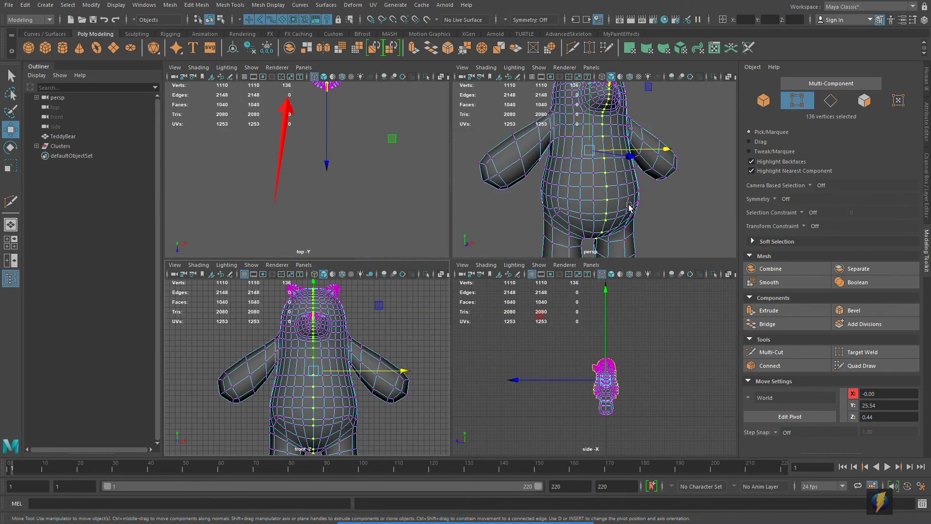
key("space")
mouse_move(451, 257)
left_mouse_down("alt")
mouse_move(431, 267)
mouse_move(423, 247)
mouse_move(447, 267)
mouse_move(599, 281)
mouse_move(480, 209)
mouse_move(531, 266)
mouse_move(501, 380)
mouse_move(315, 214)
mouse_move(319, 193)
mouse_move(422, 216)
left_mouse_up("alt")
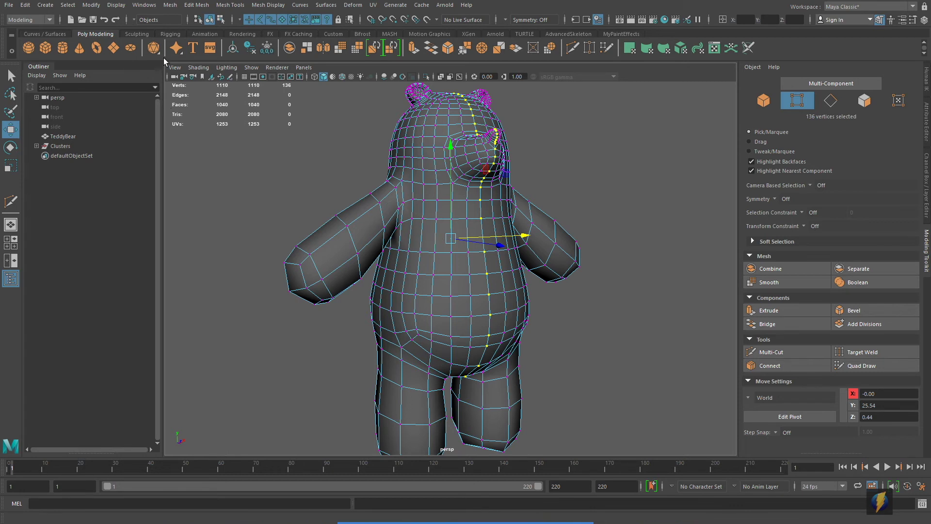
left_click(197, 5)
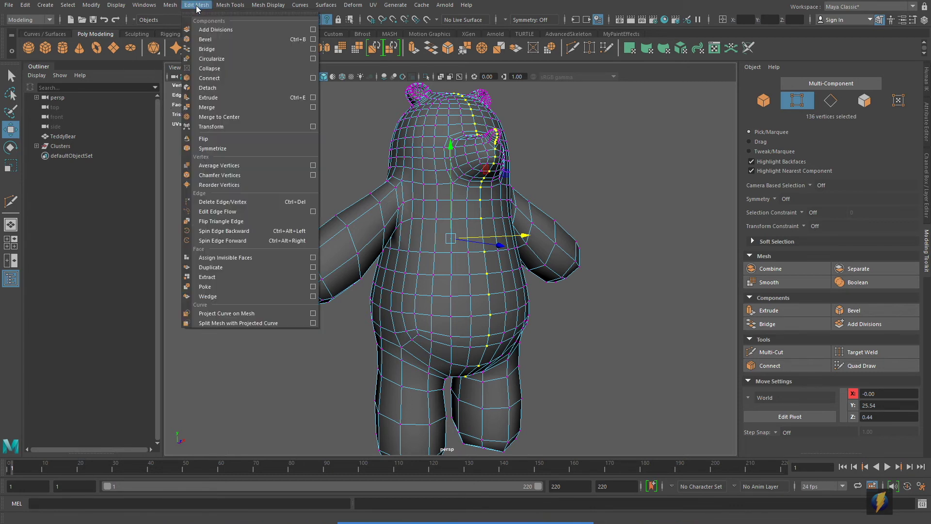
left_click(206, 108)
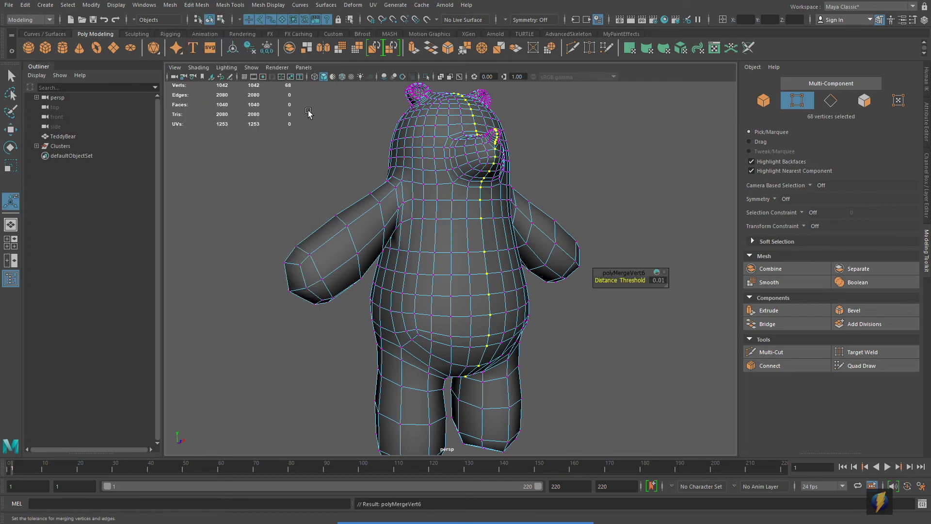
- Examine the merged centre seam on the bear's head and body, and undo the merge
left_click_drag(469, 212, 444, 260, "alt")
mouse_move(444, 261)
right_mouse_down("alt")
mouse_move(505, 264)
mouse_move(405, 290)
right_mouse_up("alt")
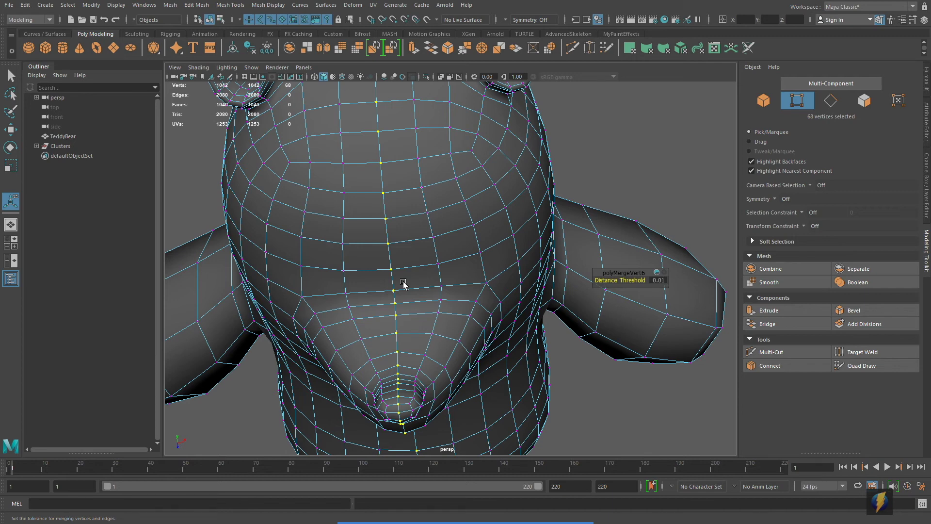
scroll(443, 317, "down", 8)
left_click_drag(446, 322, 322, 326, "alt")
right_click_drag(323, 326, 444, 301, "alt")
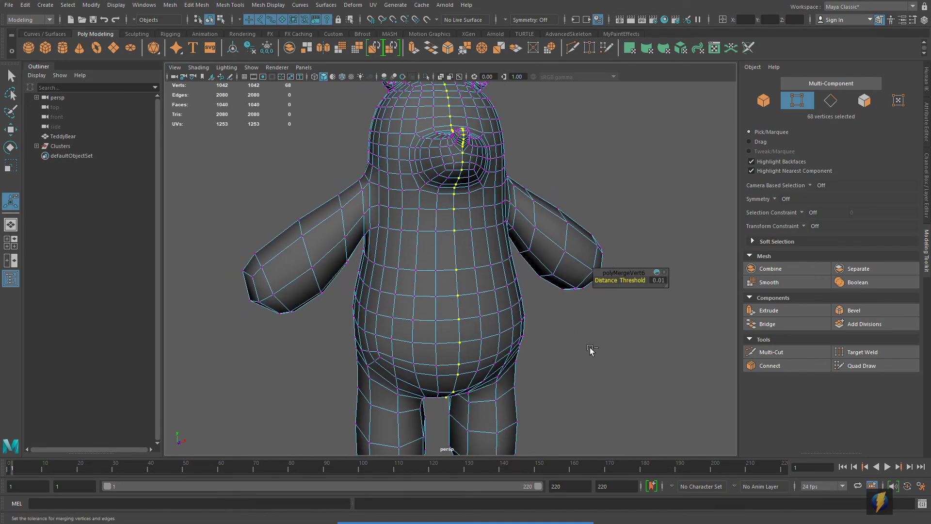
key("ctrl+z")
- Select all vertices of the bear mesh and merge them with a distance threshold of 0.01
right_click_drag(597, 348, 489, 291, "alt")
left_click_drag(303, 131, 665, 428)
right_click_drag(292, 273, 392, 232, "alt")
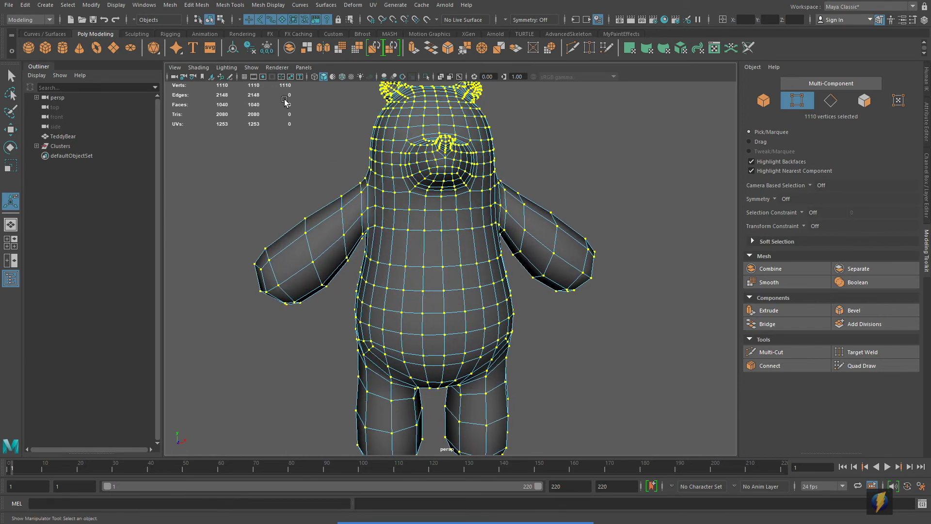
middle_click_drag(404, 174, 412, 266, "alt")
right_click_drag(350, 276, 464, 280, "alt")
left_click_drag(458, 279, 468, 290, "alt")
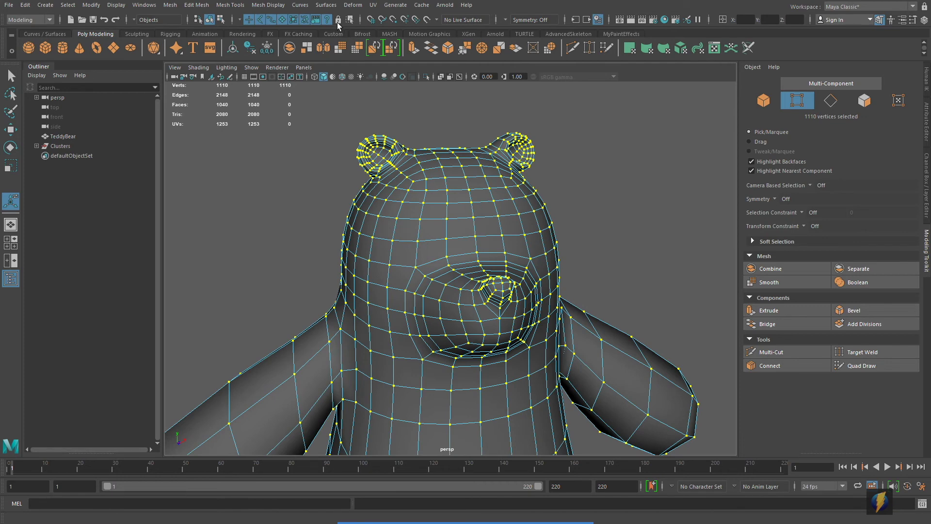
left_click(189, 6)
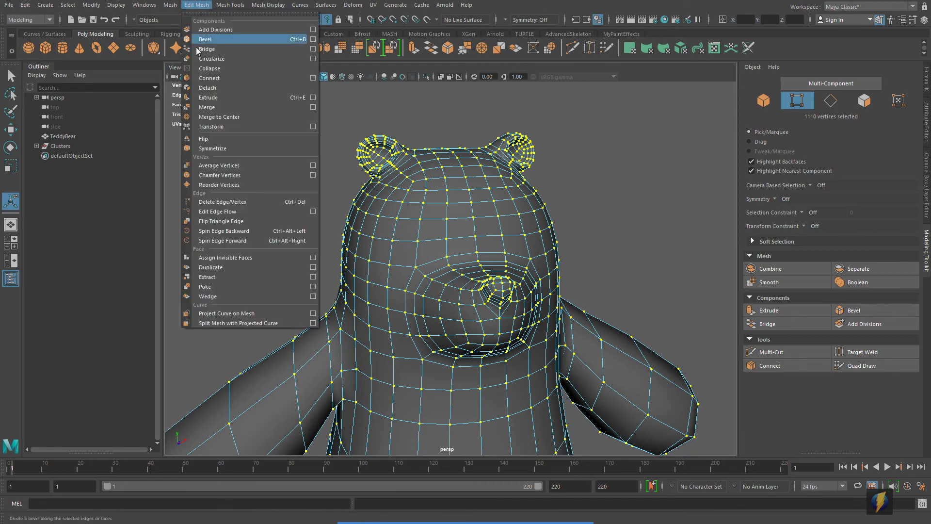
left_click(207, 107)
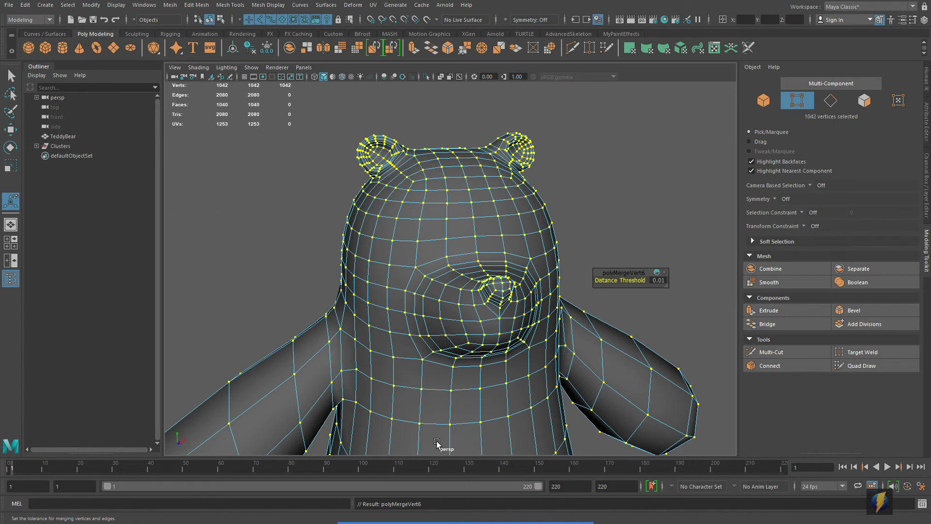
mouse_move(489, 523)
left_click(497, 508)
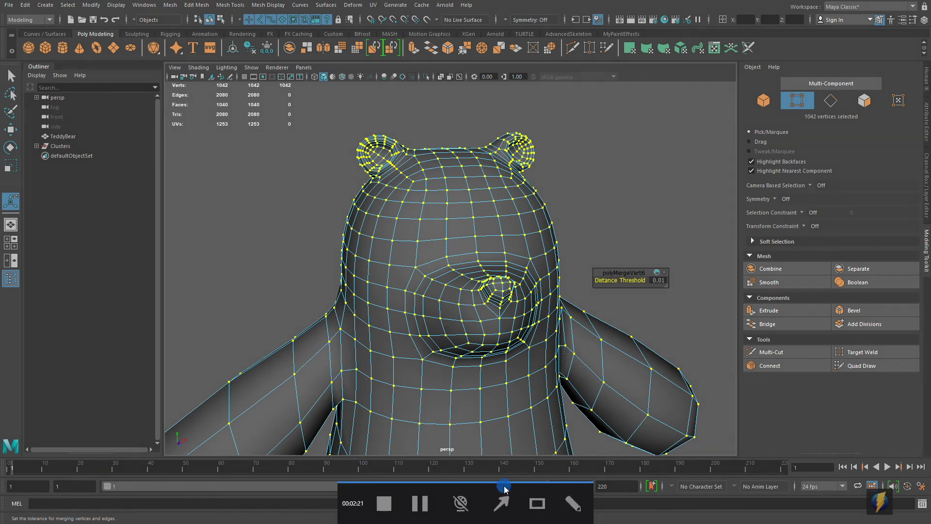
mouse_move(667, 137)
left_mouse_down()
mouse_move(642, 202)
mouse_move(596, 272)
mouse_move(641, 273)
mouse_move(650, 262)
mouse_move(664, 278)
mouse_move(647, 251)
left_mouse_up()
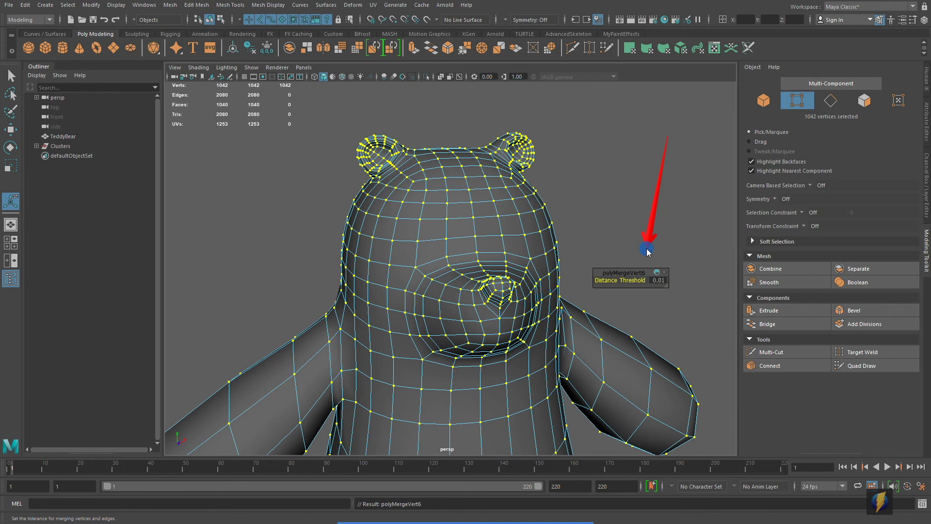
- Check the closely spaced vertices around the bear's ears and set the merge distance threshold to 0.02
right_click_drag(299, 236, 426, 197, "alt")
middle_click_drag(427, 197, 388, 286, "alt")
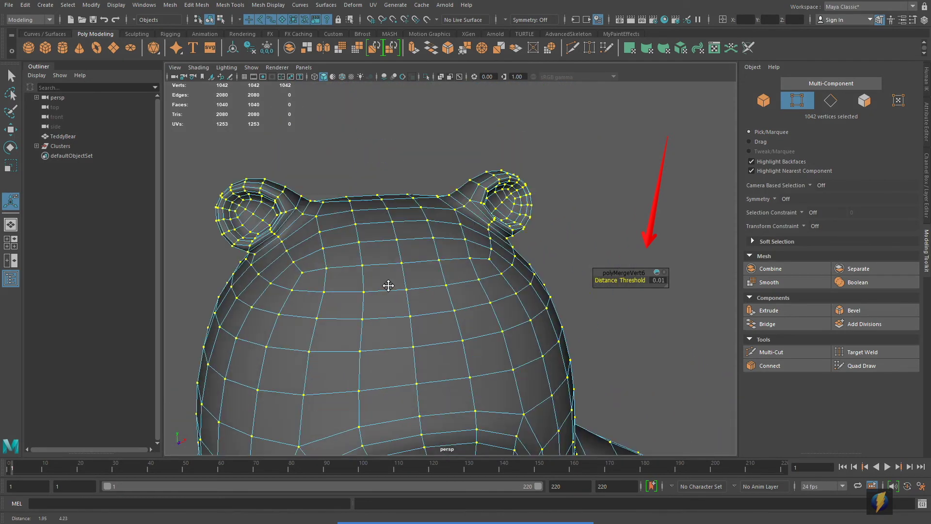
right_click_drag(388, 286, 536, 184, "alt")
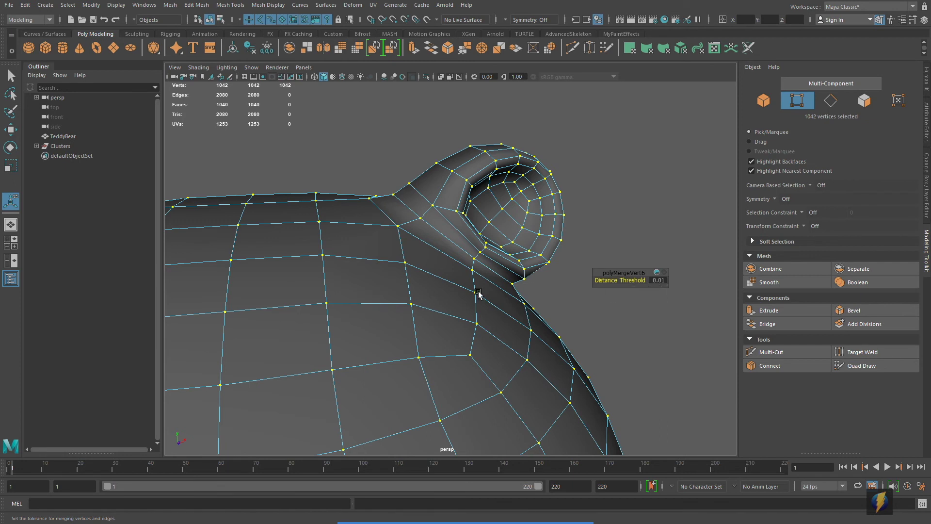
scroll(480, 296, "down", 5)
middle_click_drag(479, 312, 484, 187, "alt")
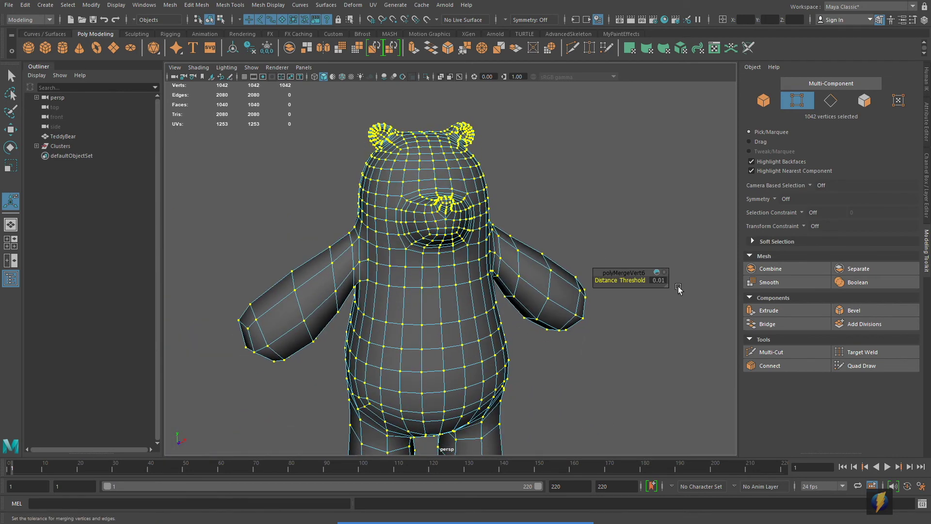
middle_click_drag(529, 310, 510, 269, "alt")
mouse_move(628, 280)
left_mouse_down()
mouse_move(683, 287)
mouse_move(628, 279)
left_mouse_up()
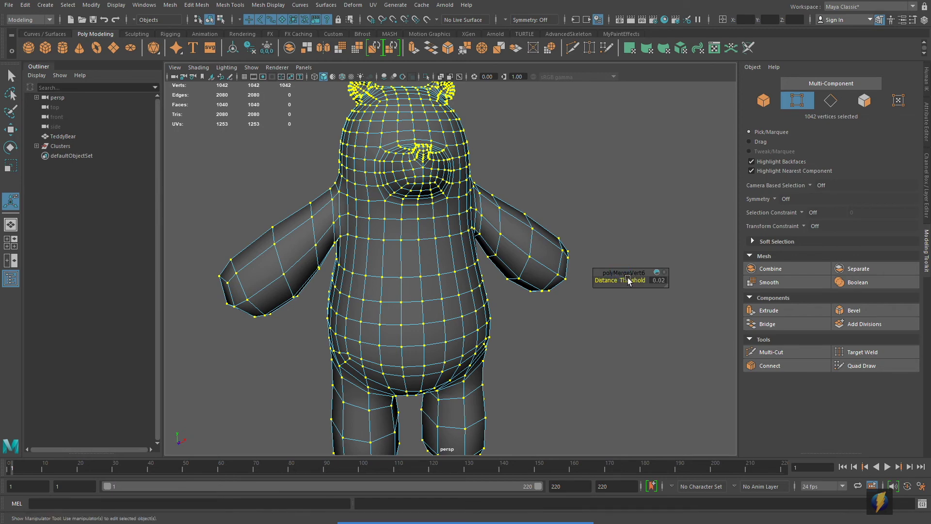
- Return to object mode, deselect the bear and examine the shading along its centre seam
left_click_drag(456, 213, 524, 257, "alt")
right_click_drag(514, 230, 530, 220)
left_click(685, 181)
scroll(581, 310, "down", 5)
scroll(575, 232, "up", 3)
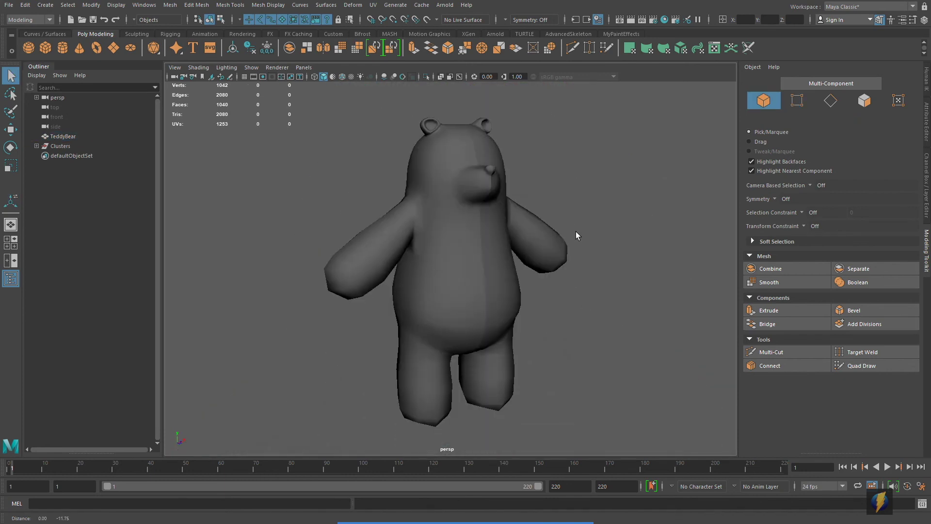
- Move a centre-seam chest vertex about 1.13 units along X to test whether the seam is welded, and undo the move
left_click_drag(447, 301, 466, 291, "alt")
right_click_drag(466, 291, 357, 246, "alt")
left_click(411, 252)
left_click(388, 239)
left_click(389, 239)
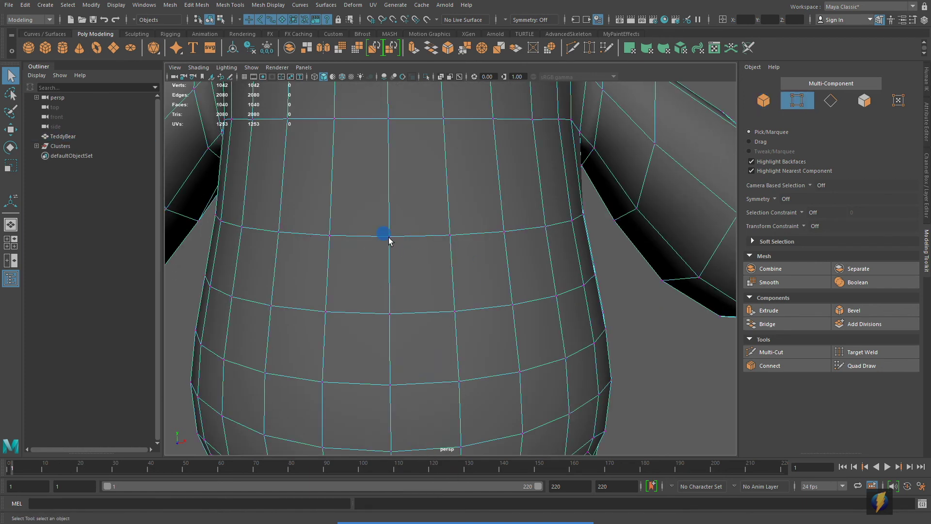
left_click(10, 129)
left_click_drag(438, 237, 479, 245)
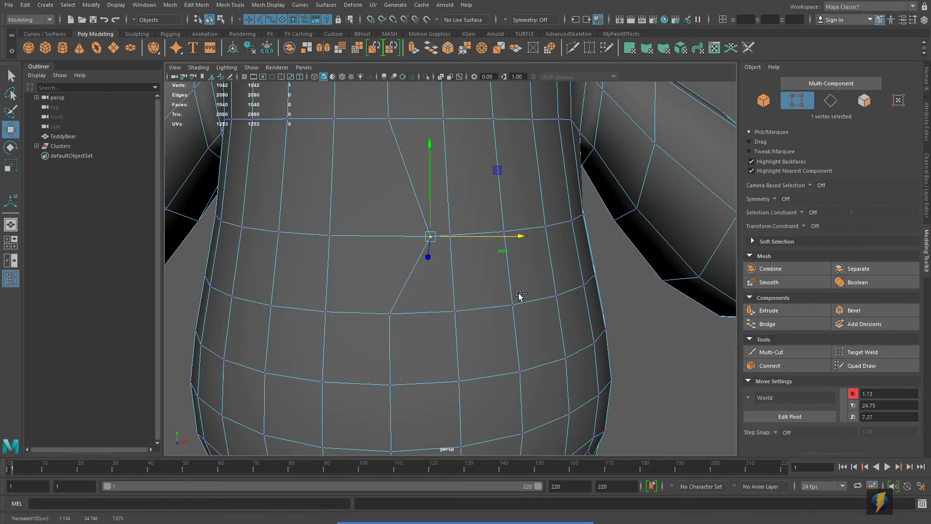
key("ctrl+z")
- Return the bear to object mode with the whole mesh selected and soften all its edges
scroll(522, 311, "down", 6)
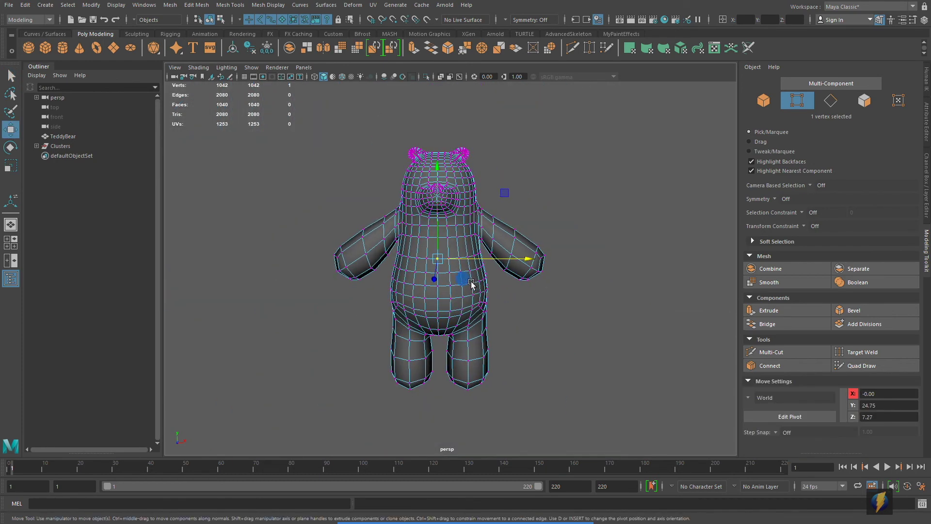
key("ctrl+shift+a")
left_click_drag(441, 305, 442, 219, "alt")
right_click_drag(443, 218, 451, 196)
left_click_drag(577, 296, 588, 312, "alt")
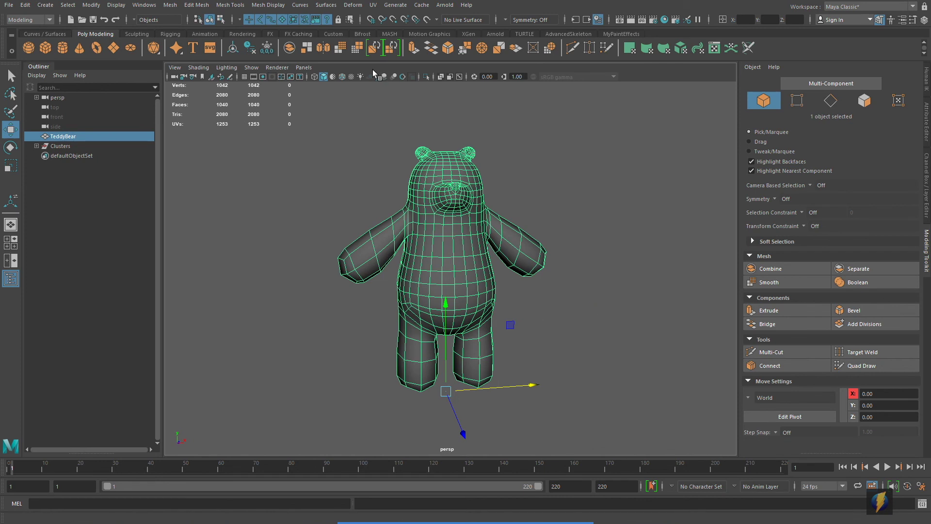
left_click(270, 6)
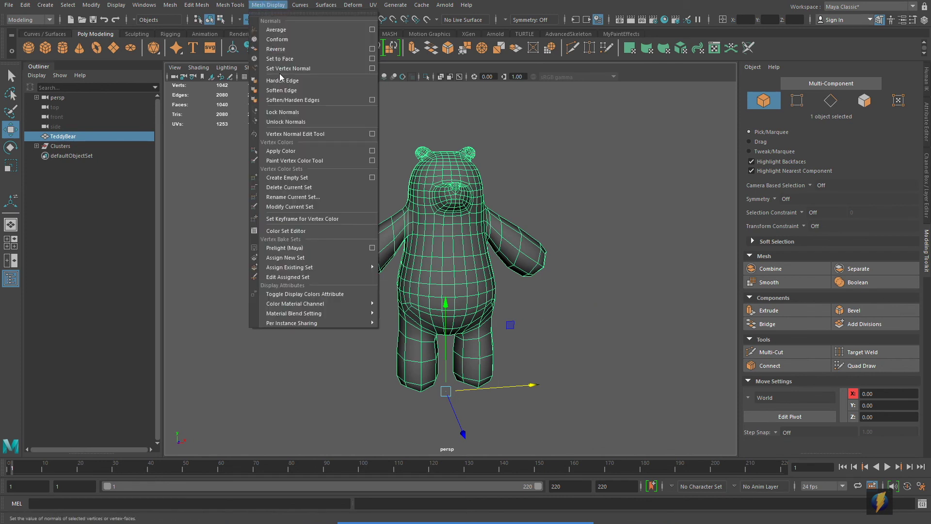
left_click(288, 91)
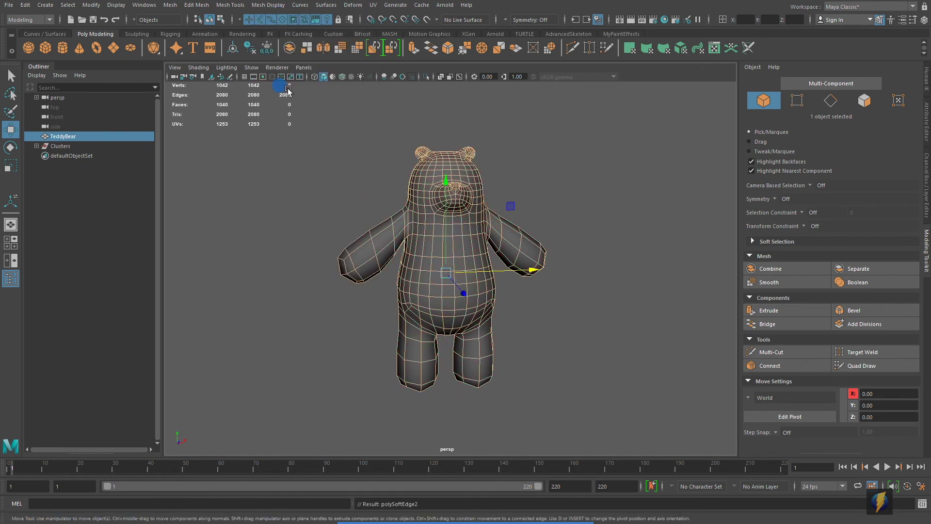
- Return to object mode, deselect the bear and inspect its softened shading from the front and sides
right_click_drag(455, 168, 473, 152)
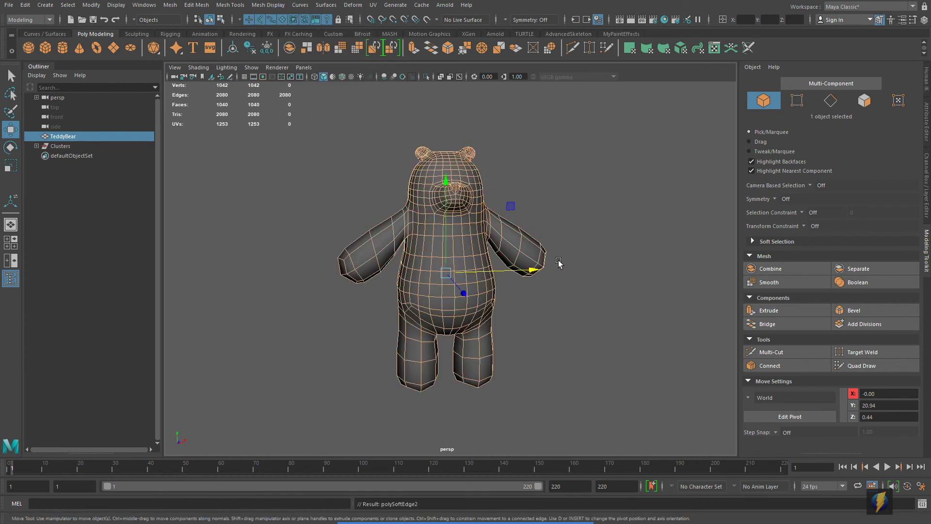
left_click(596, 344)
scroll(595, 343, "up", 5)
left_click_drag(443, 301, 485, 264, "alt")
right_click_drag(484, 264, 435, 263, "alt")
left_click_drag(436, 264, 417, 258, "alt")
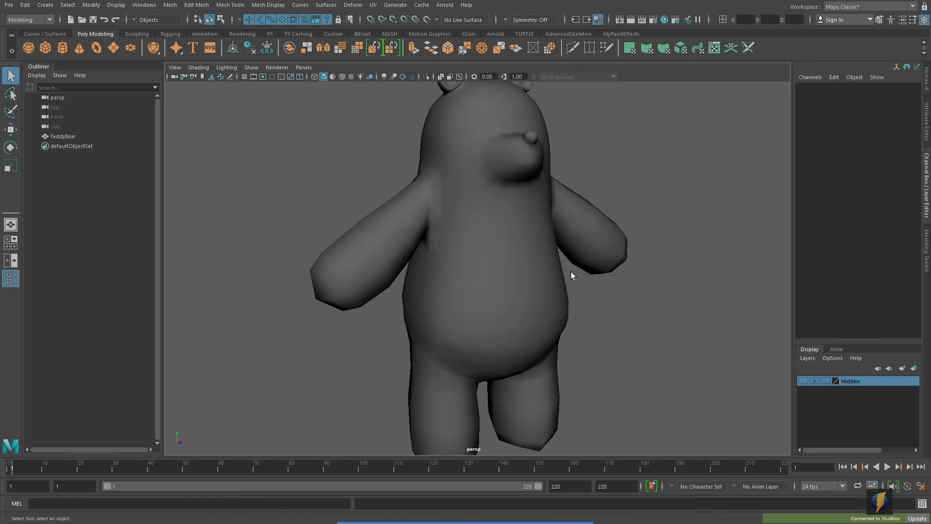
left_click_drag(597, 257, 501, 266, "alt")
- Select the teddy bear mesh and delete its construction history
left_click(512, 287)
left_click(501, 503)
mouse_move(644, 168)
left_mouse_down()
mouse_move(788, 190)
mouse_move(808, 311)
left_mouse_up()
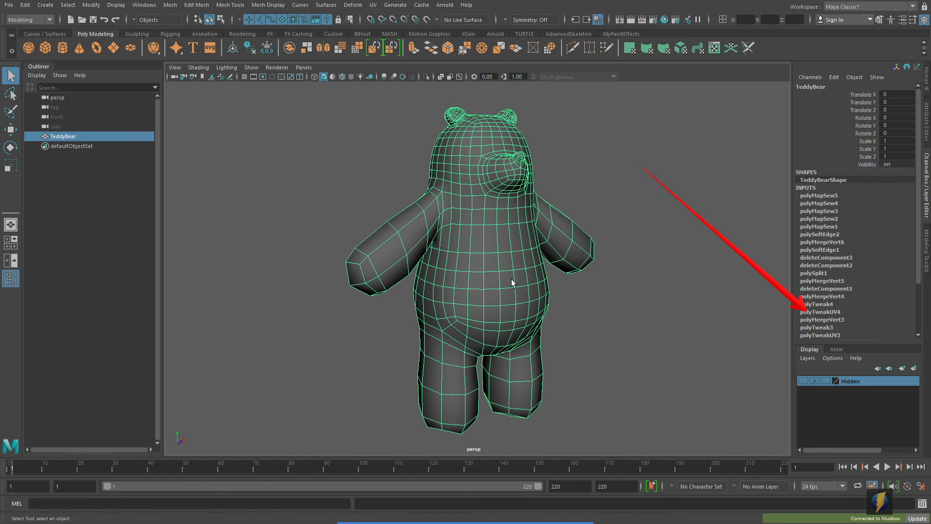
left_click(25, 5)
mouse_move(64, 121)
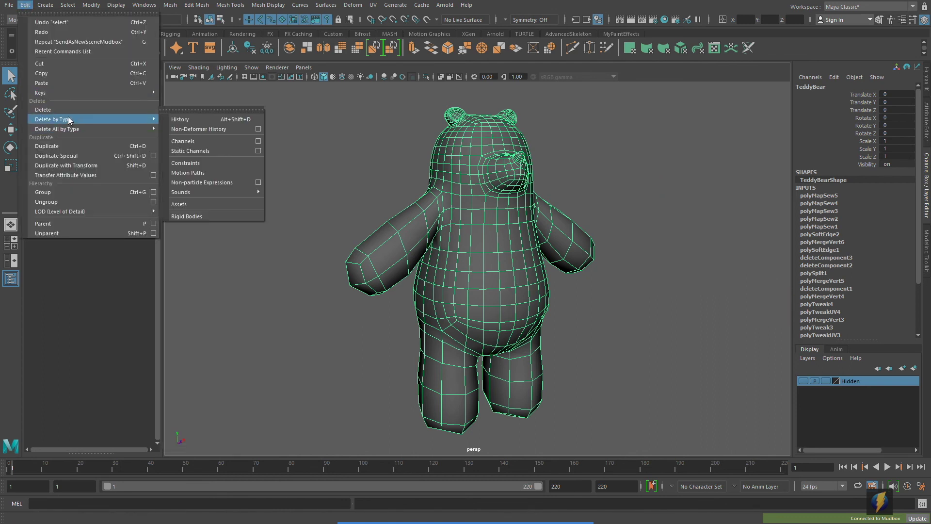
left_click(211, 115)
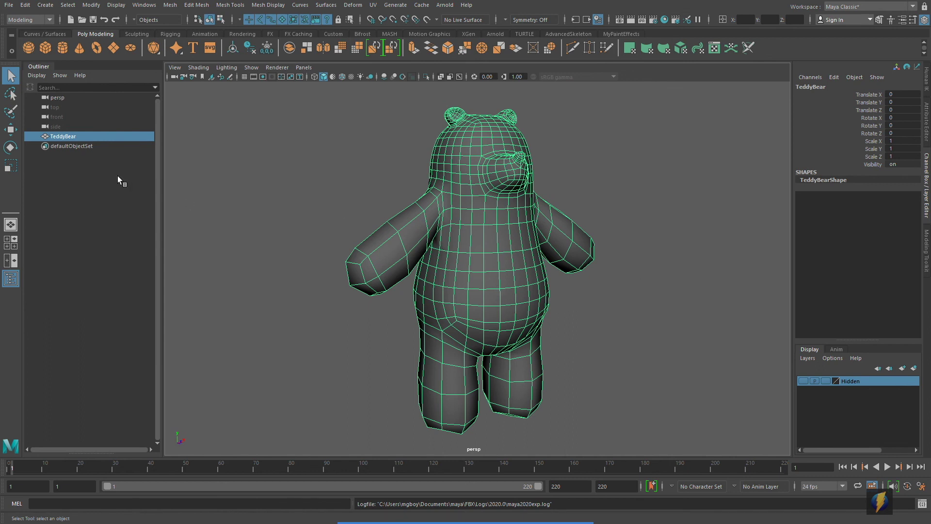
- Send the teddy bear to Mudbox as a new scene and inspect the model there
left_click(10, 6)
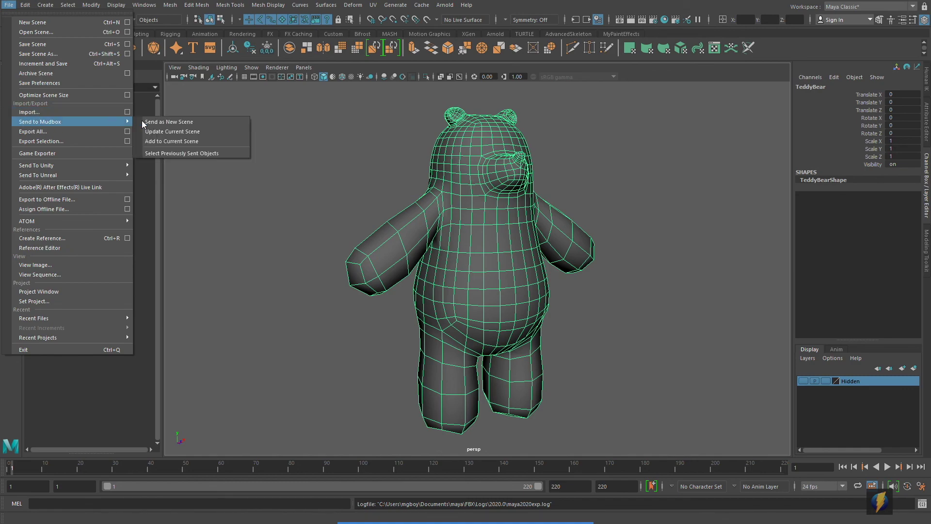
left_click(169, 121)
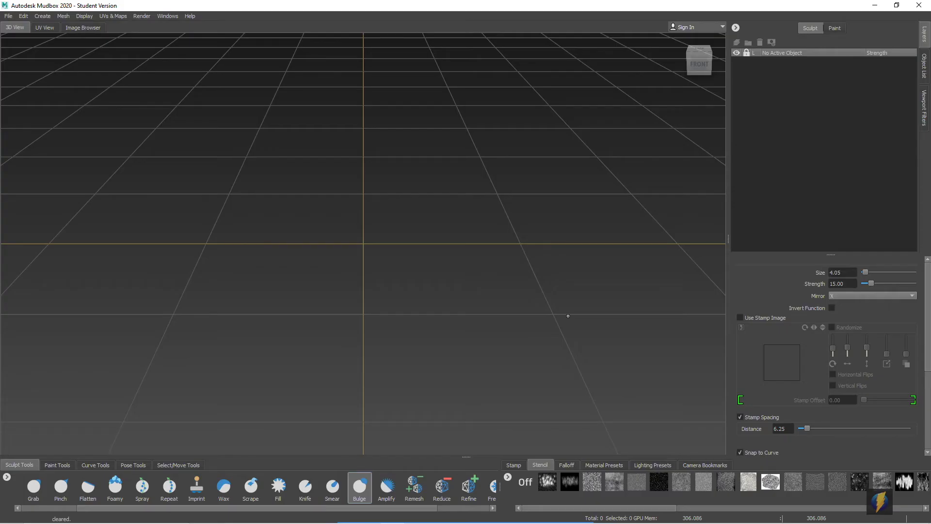
left_click_drag(548, 250, 168, 216, "alt")
right_click_drag(371, 235, 333, 246, "alt")
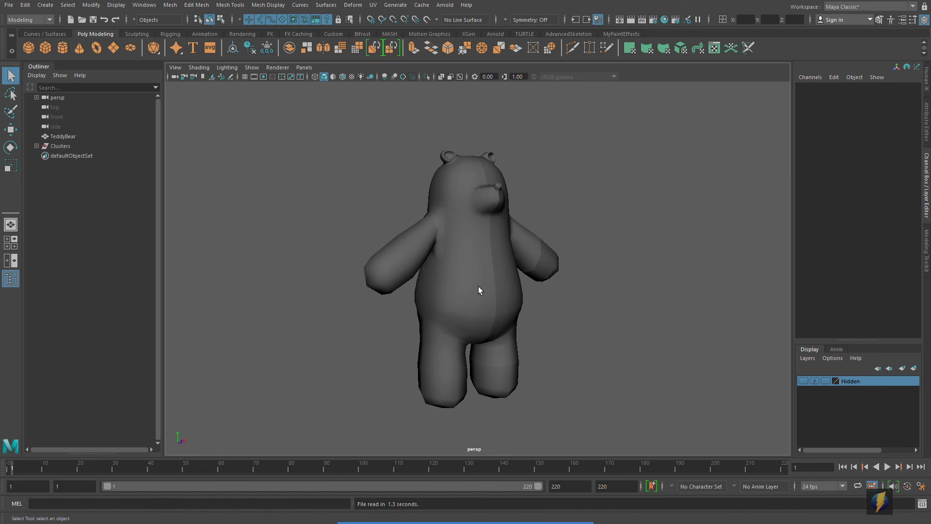
- Inspect the original bear's shading faults in Maya and show the Hidden layer's numbered labels marking the problem areas
left_click_drag(569, 347, 427, 295, "alt")
right_click_drag(427, 295, 441, 305, "alt")
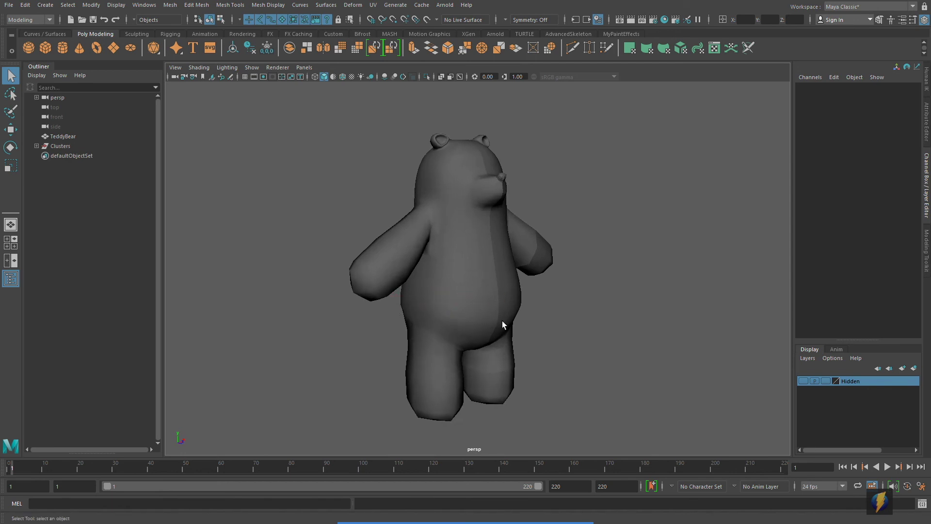
left_click_drag(581, 239, 772, 372)
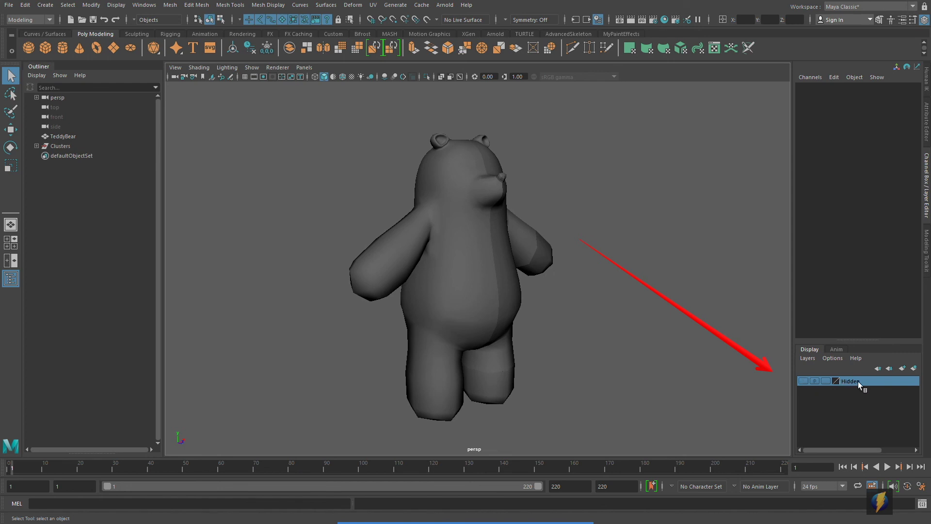
left_click(804, 381)
scroll(537, 263, "down", 2)
left_click_drag(537, 263, 589, 264, "alt")
scroll(410, 270, "up", 3)
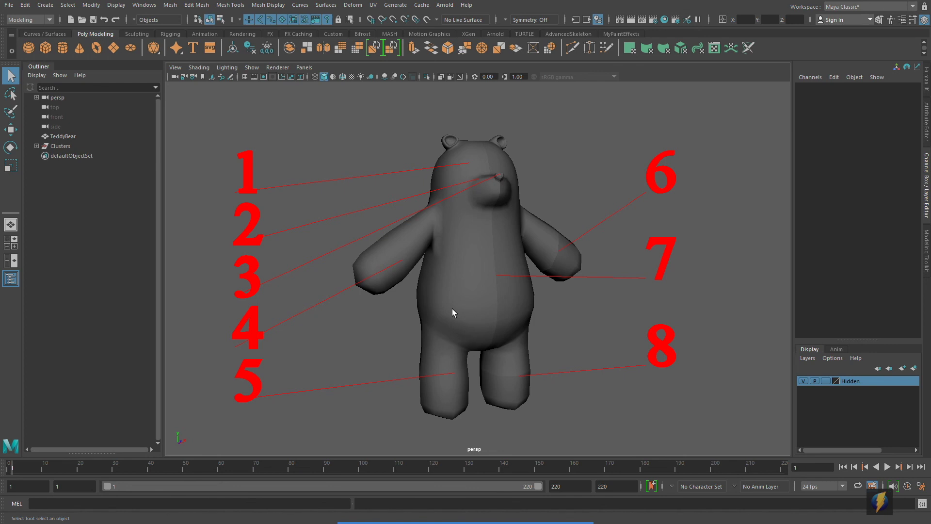
left_click_drag(445, 258, 414, 251, "alt")
right_click_drag(414, 251, 478, 251, "alt")
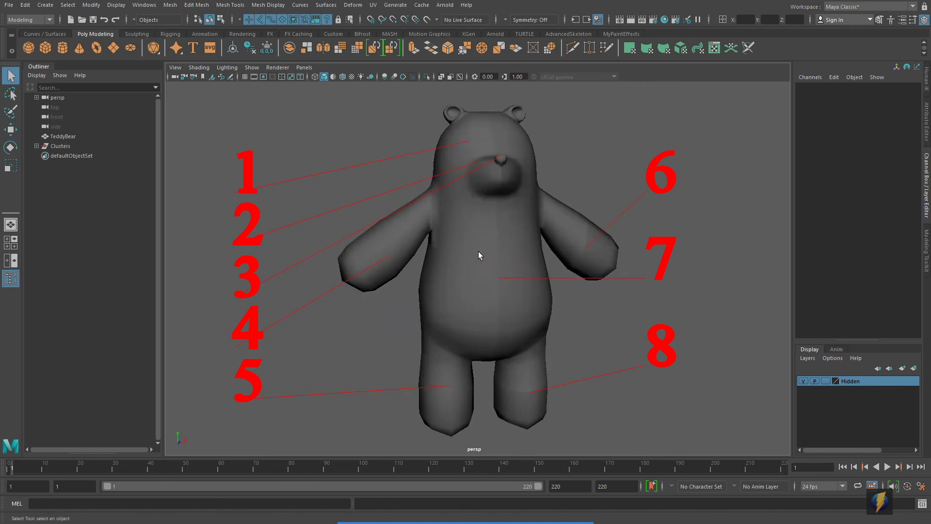